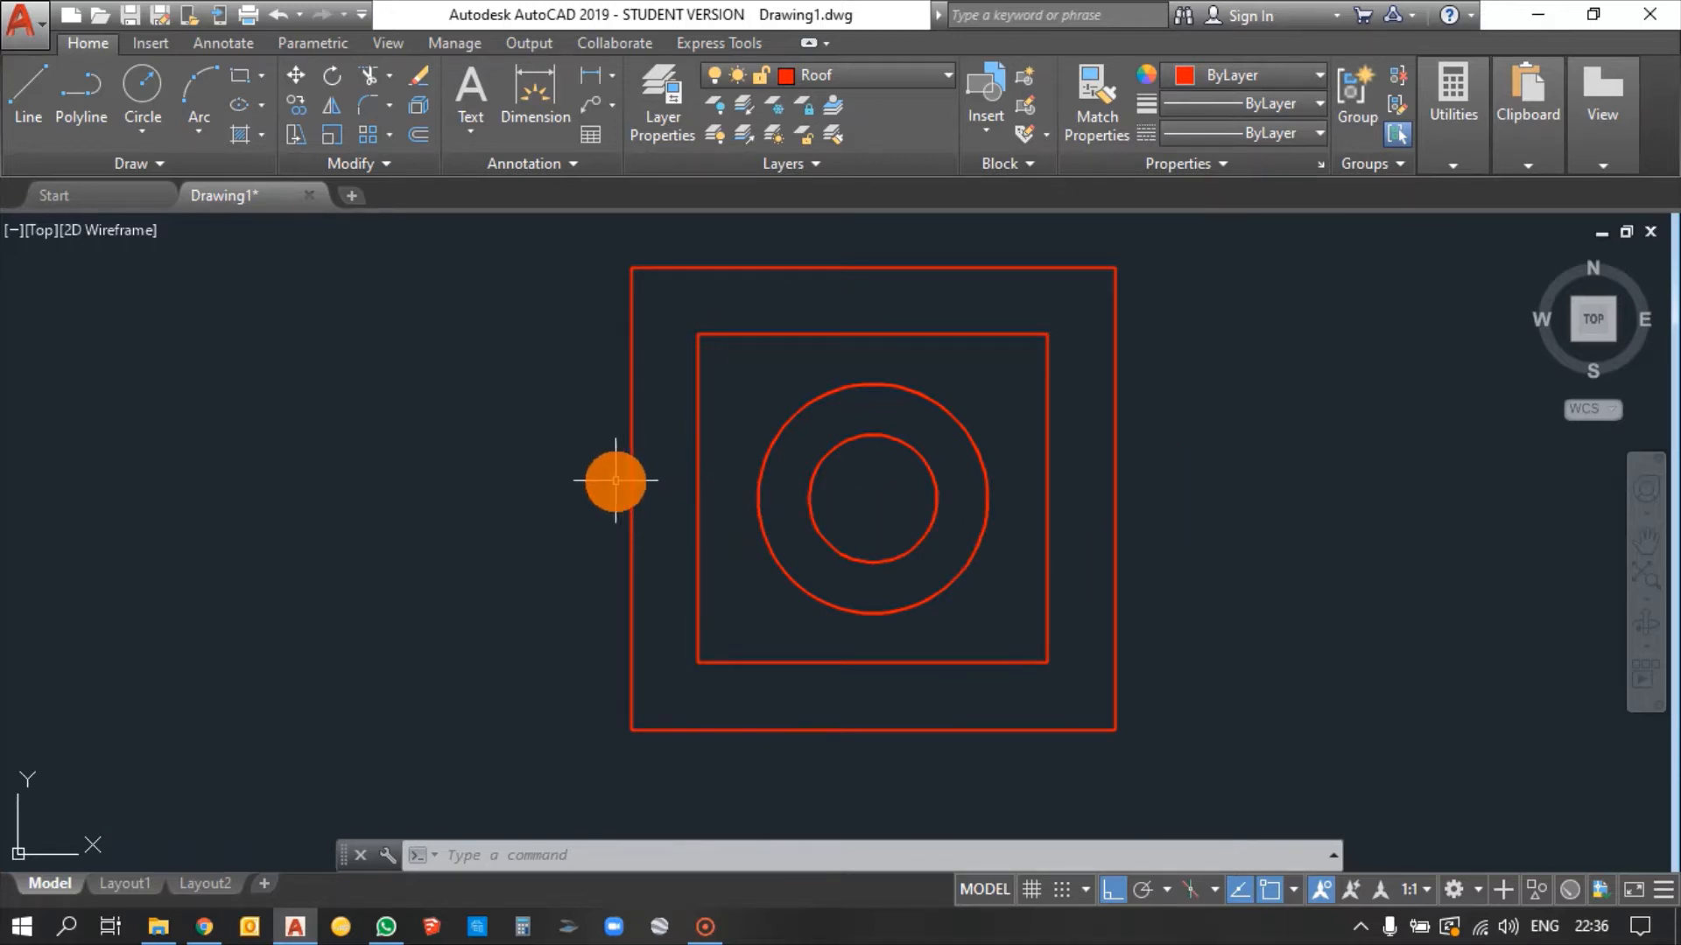
Create a SOLID hatch by picking a point between the outer and inner squares, filling that band and the circular ring.
text(h)
key(space)
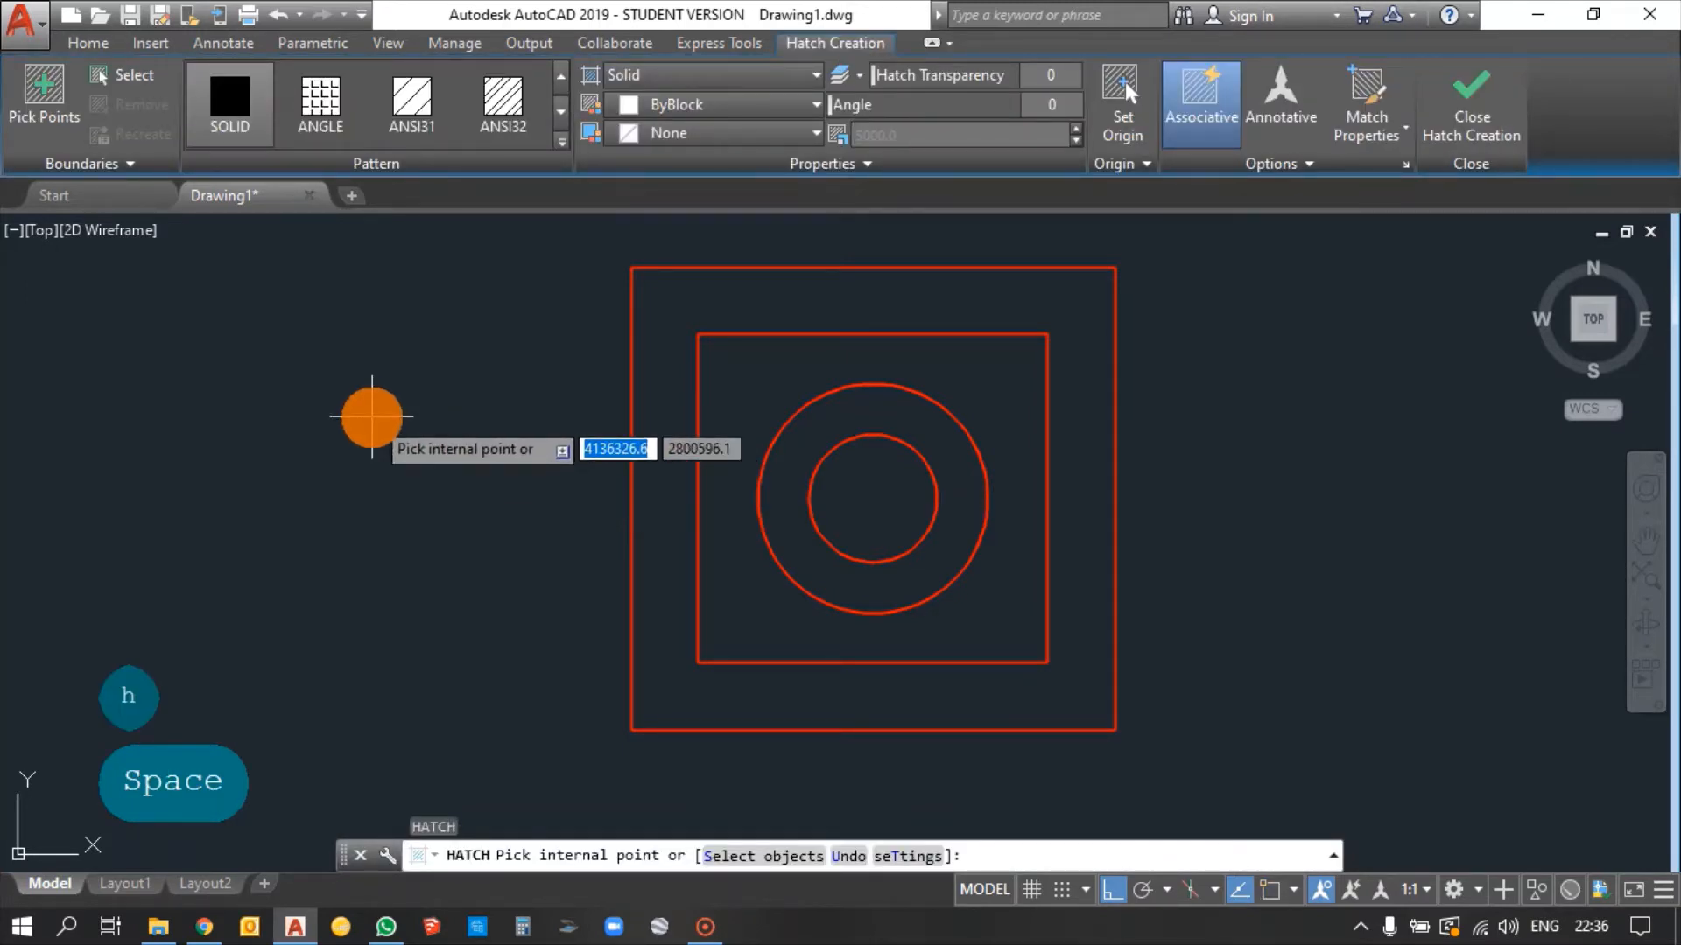
click(670, 309)
key(Return)
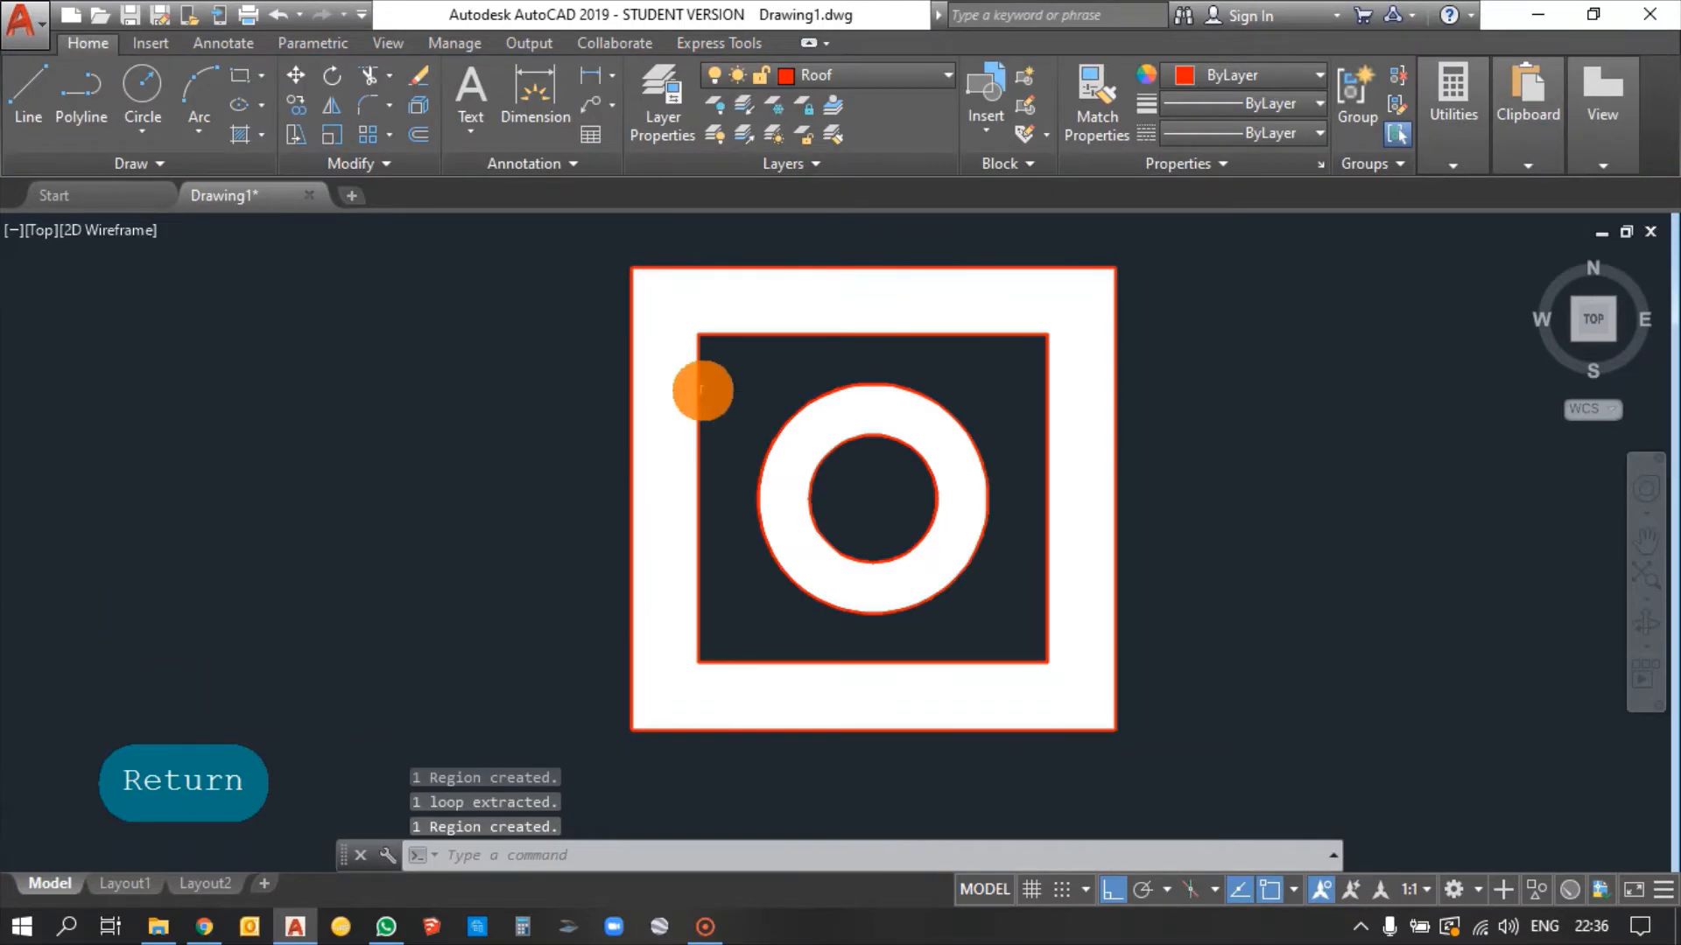
scroll(703, 391, up, 2)
scroll(619, 401, down, 2)
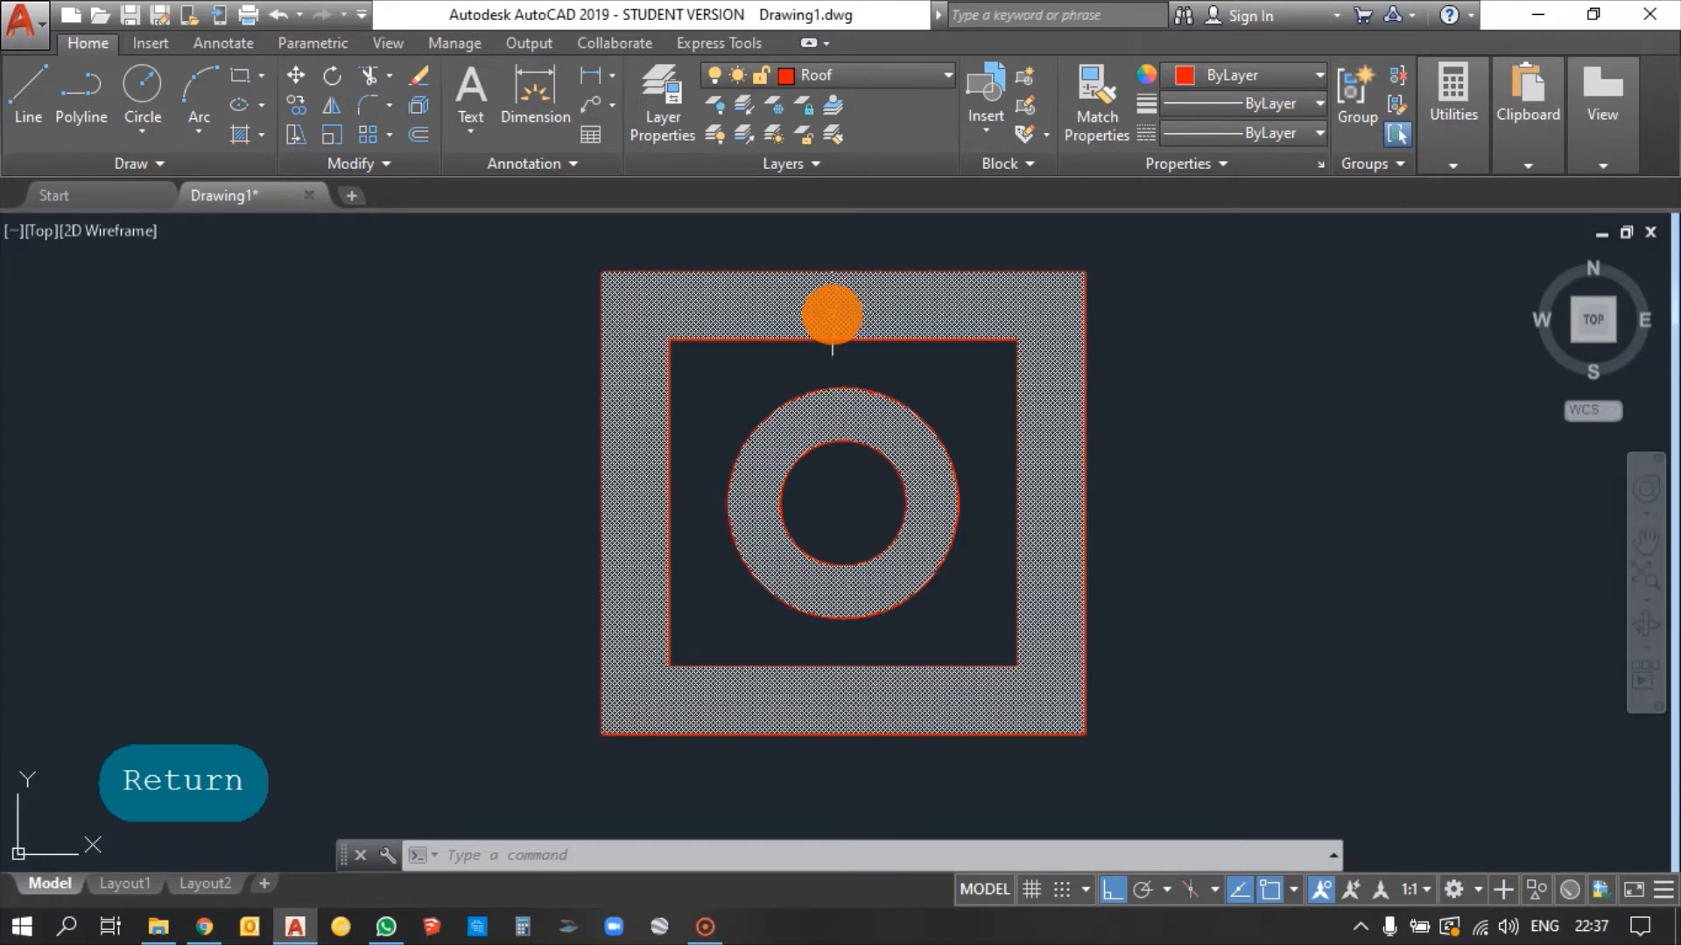
Select the solid hatch between the squares and change its pattern to ANSI31.
click(831, 316)
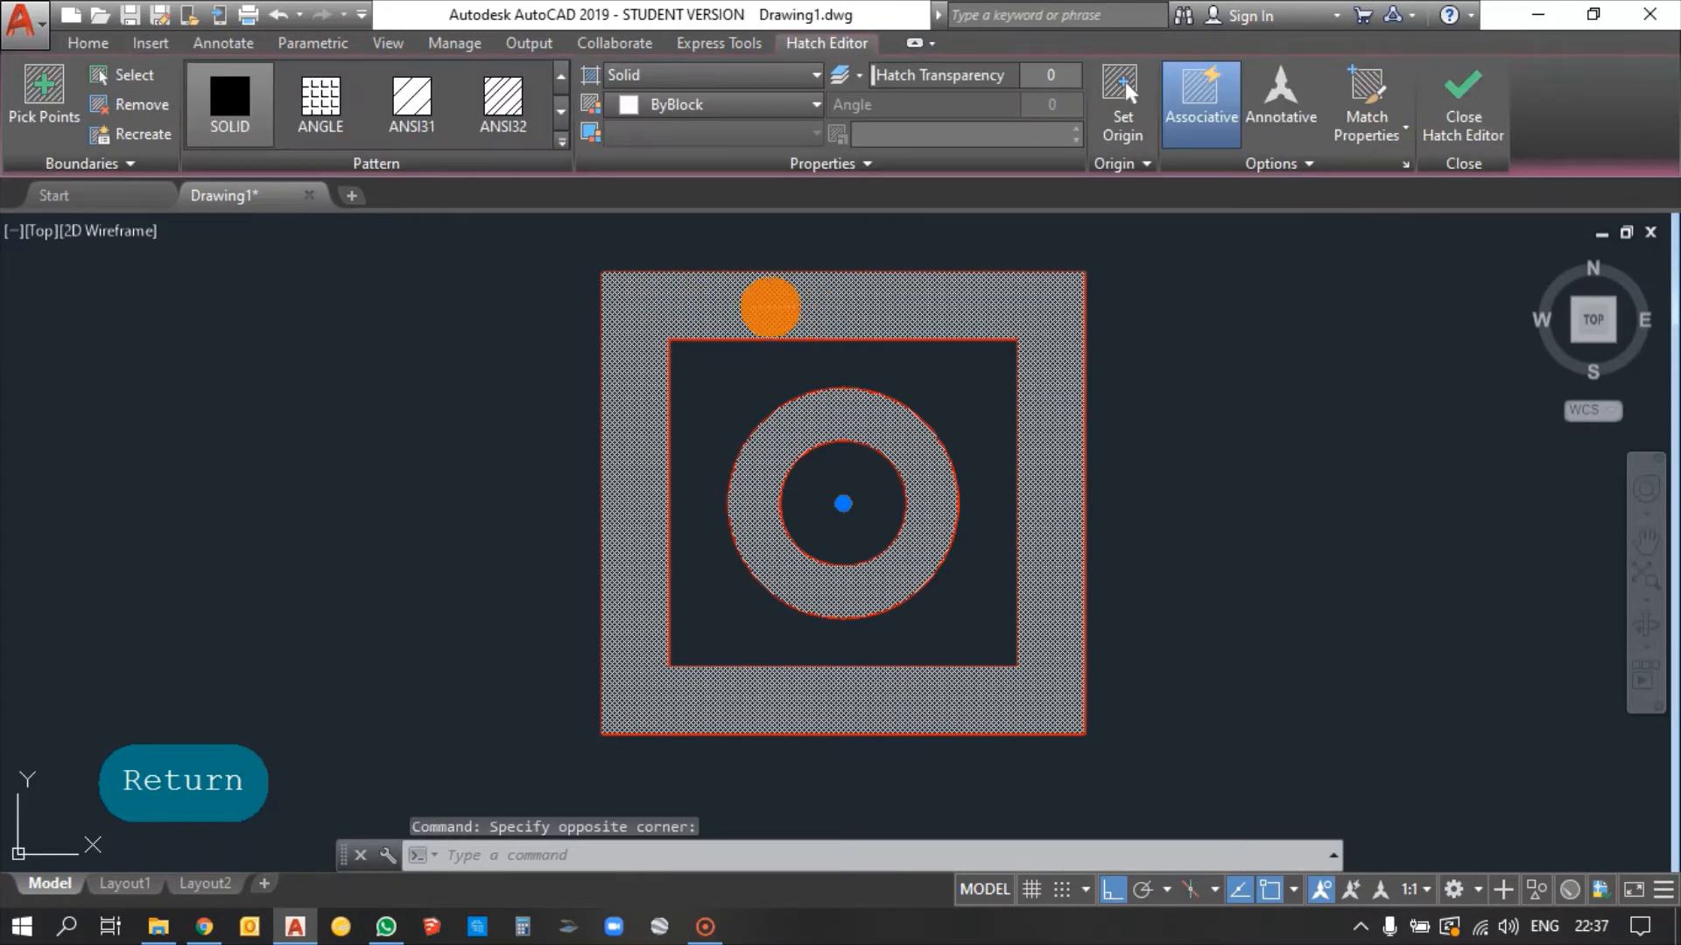
click(240, 118)
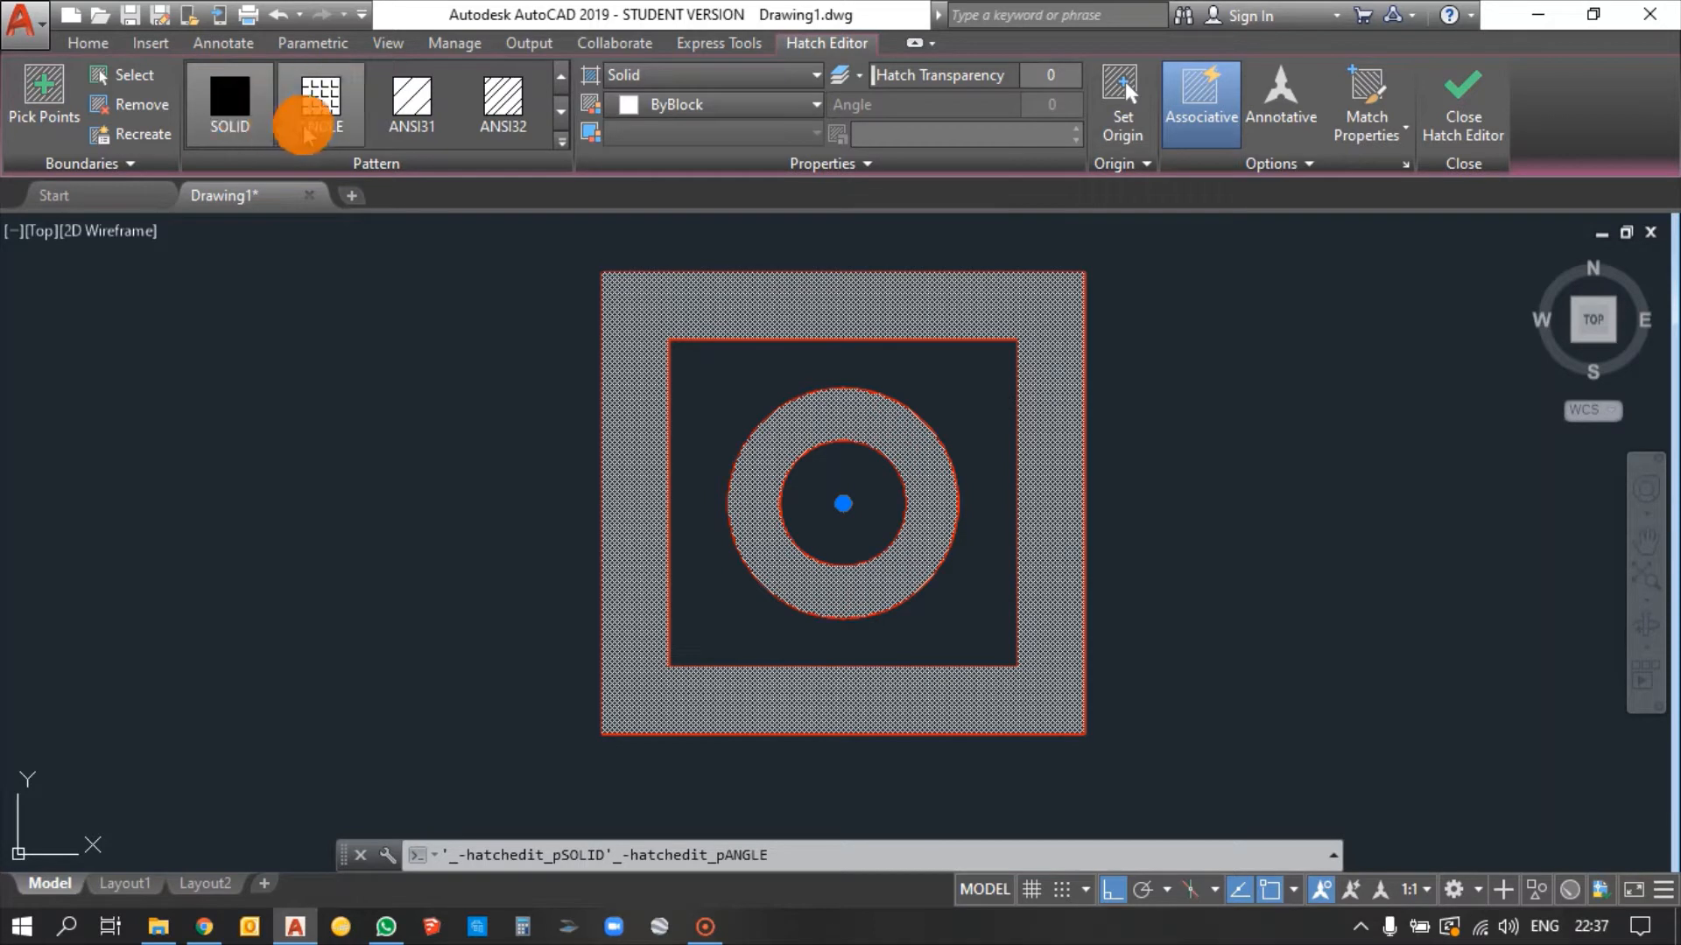
click(414, 122)
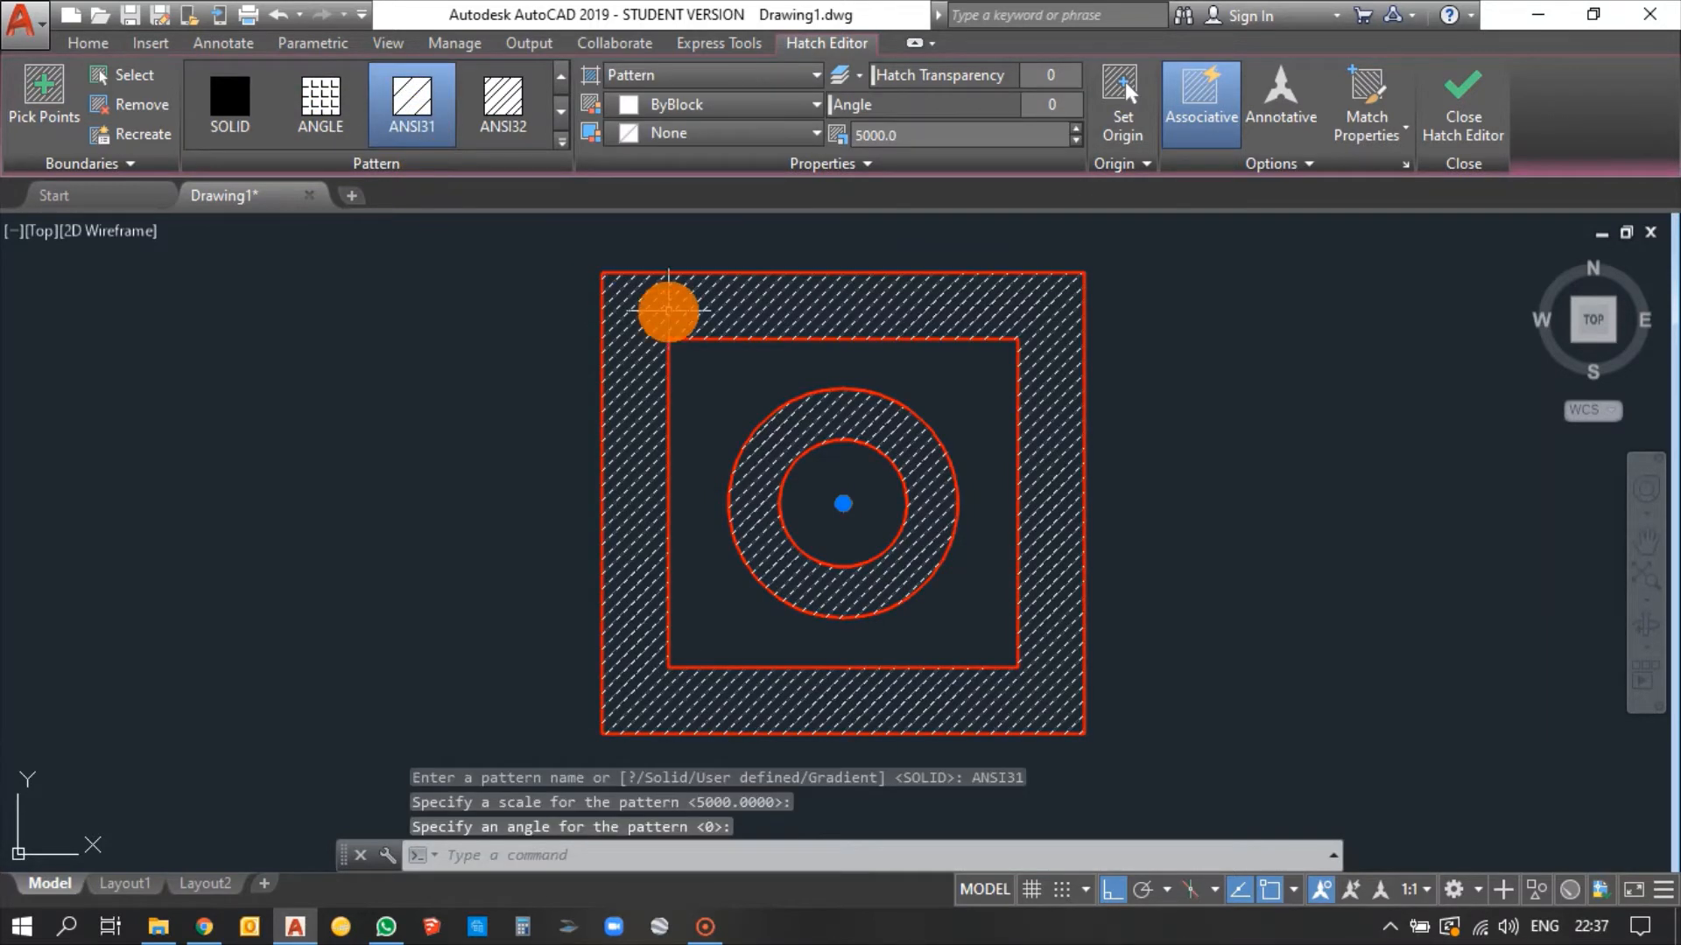
scroll(668, 312, up, 2)
scroll(627, 320, down, 2)
Browse the available hatch patterns, previewing alternatives on the selected hatch, and choose ANSI31 again.
click(561, 111)
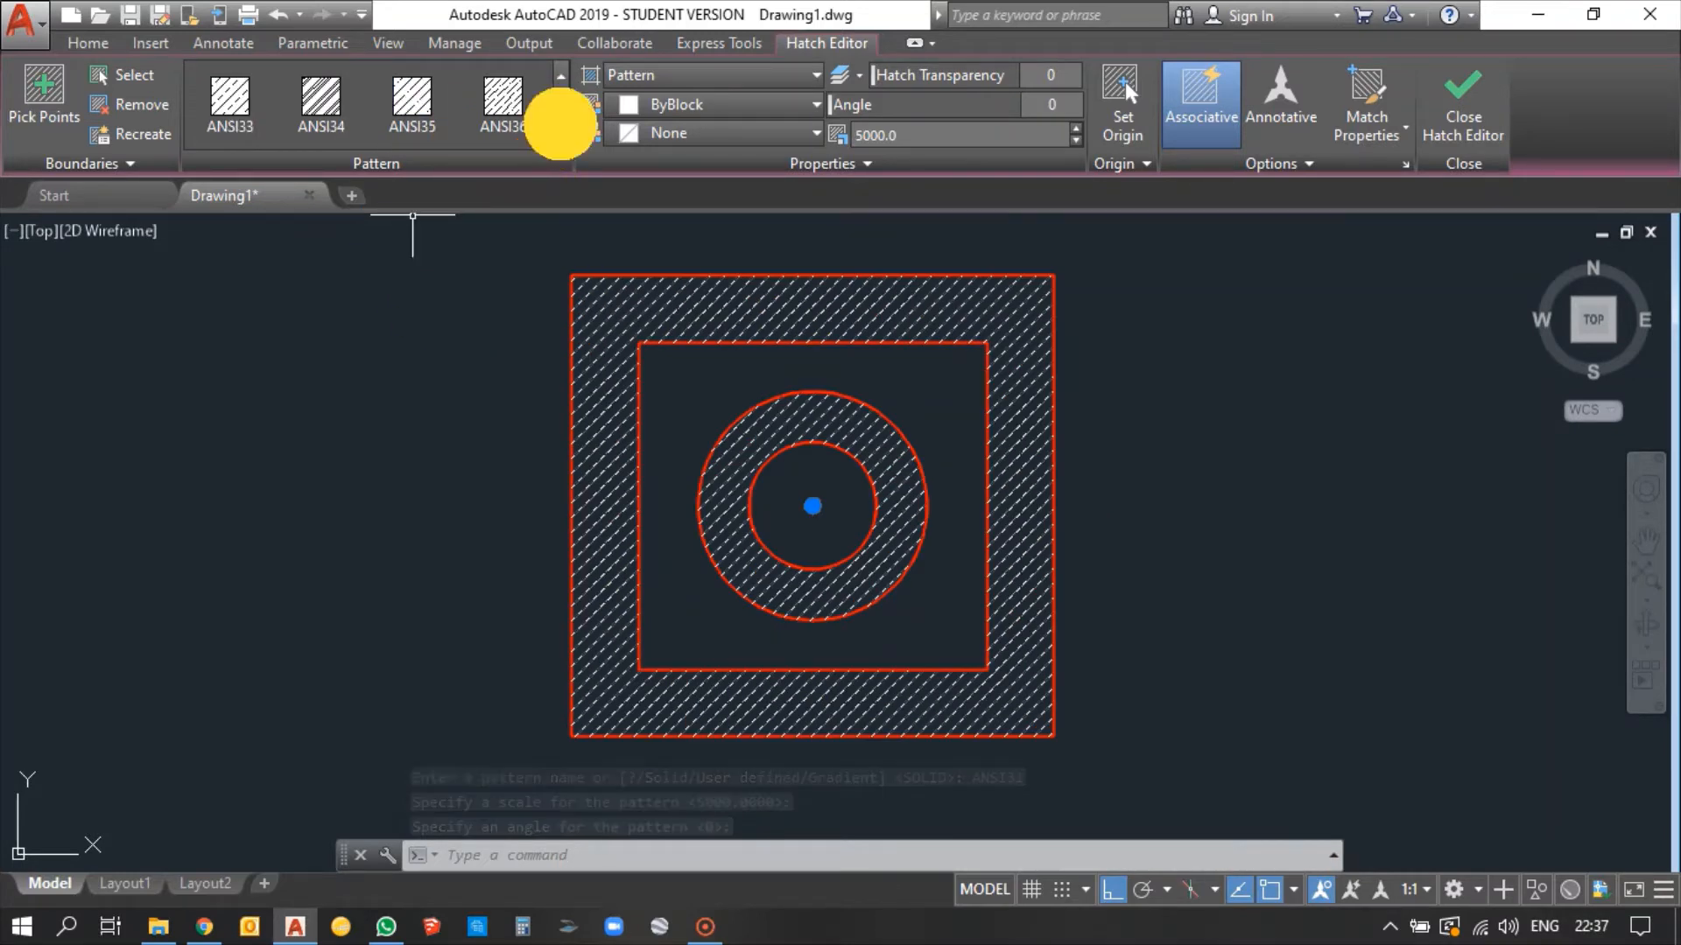
click(561, 112)
click(565, 143)
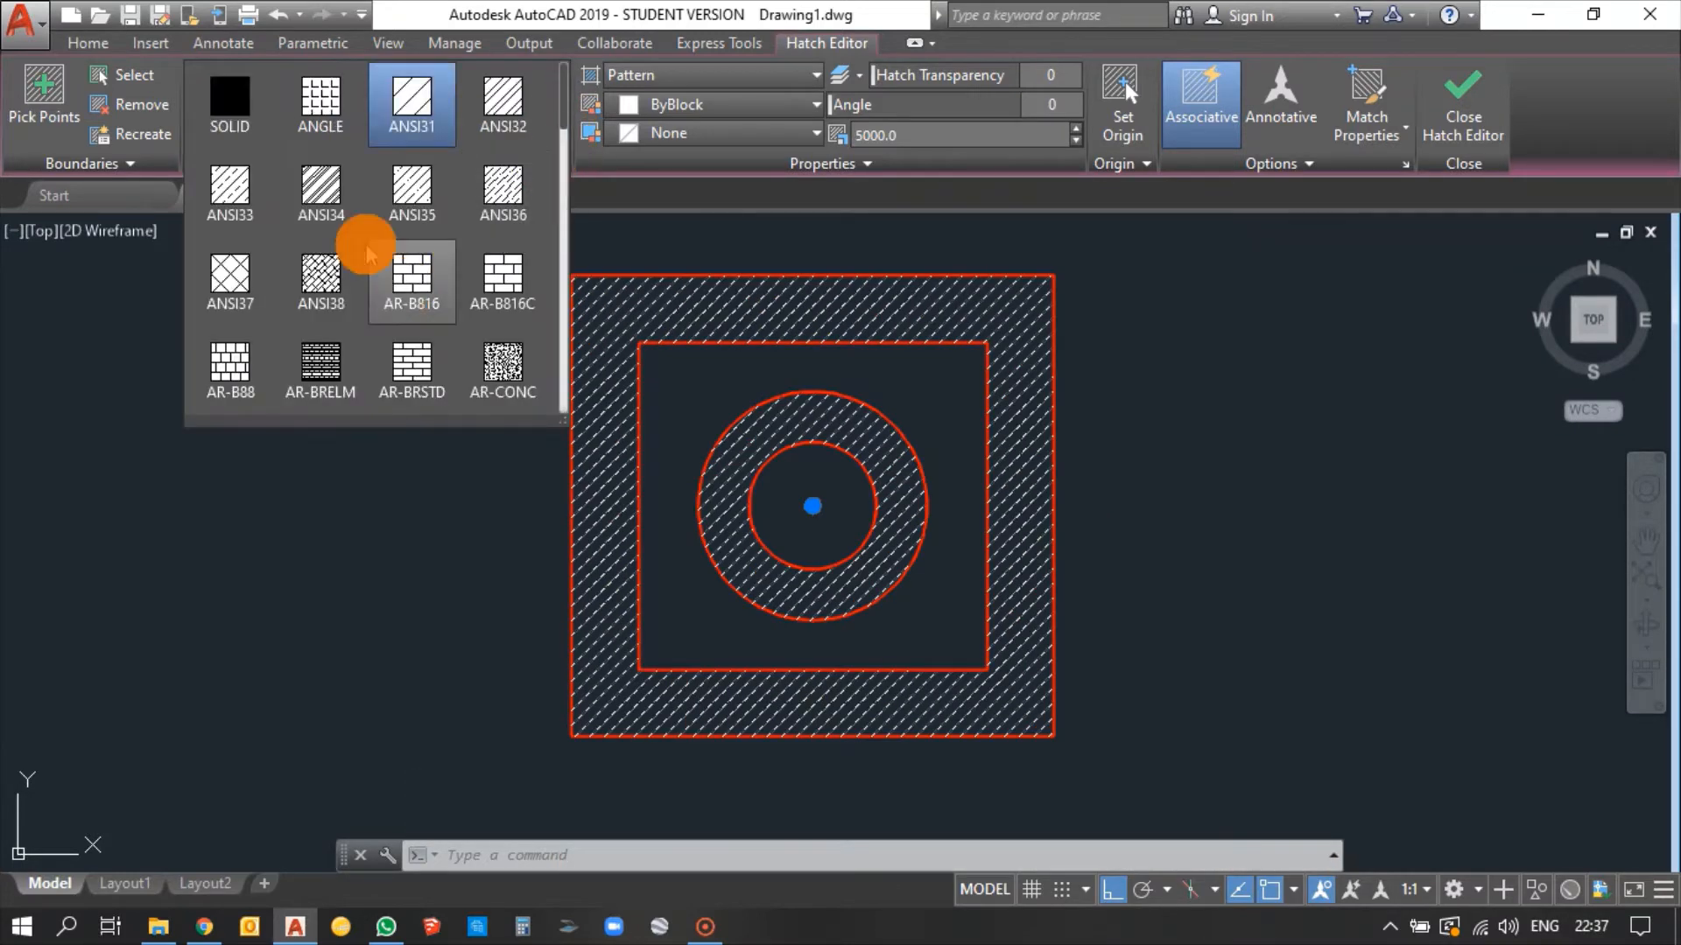
scroll(364, 349, down, 3)
scroll(361, 238, up, 3)
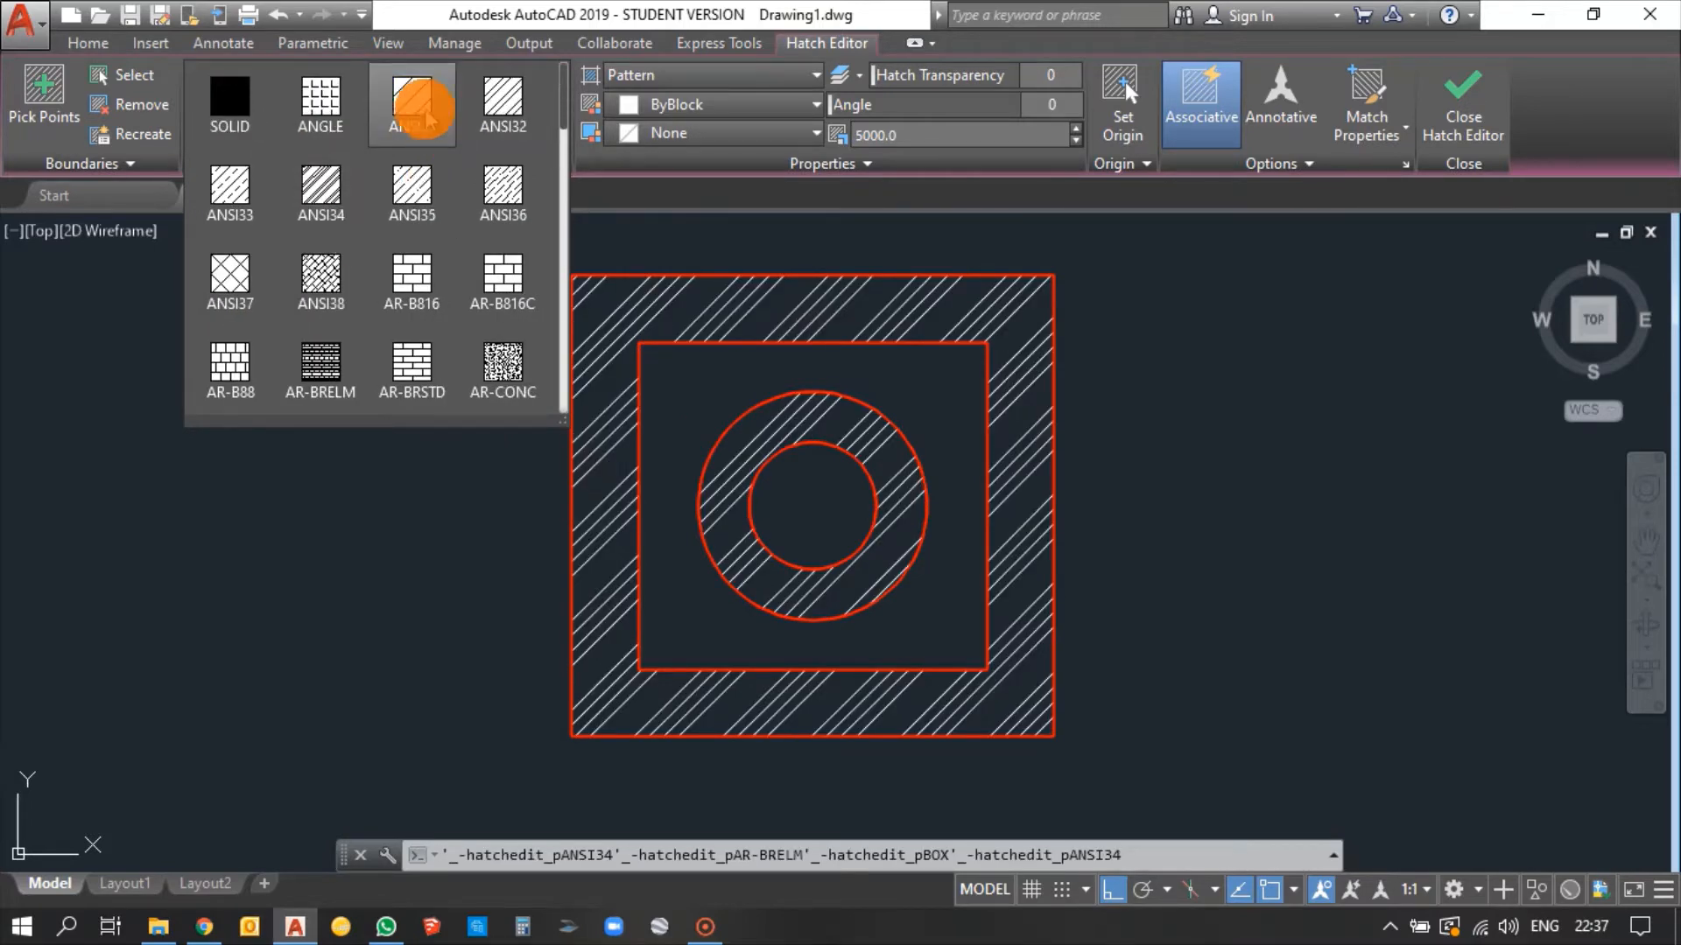
click(408, 131)
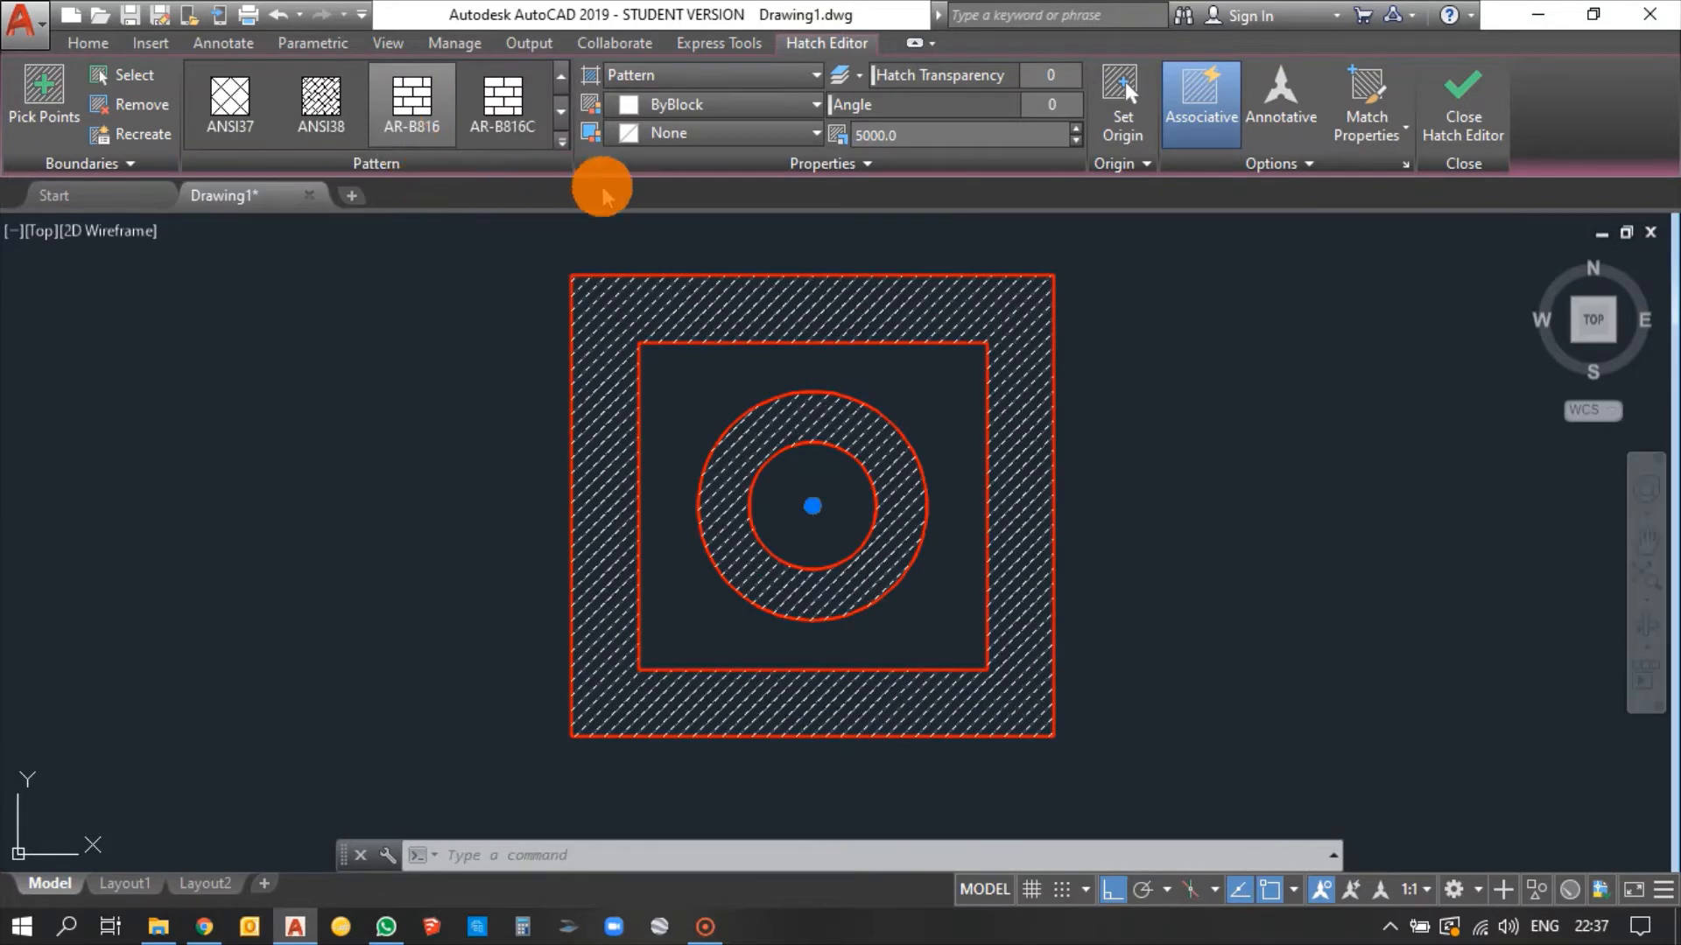
Set the ANSI31 hatch's pattern scale to 10000.
scroll(604, 302, up, 5)
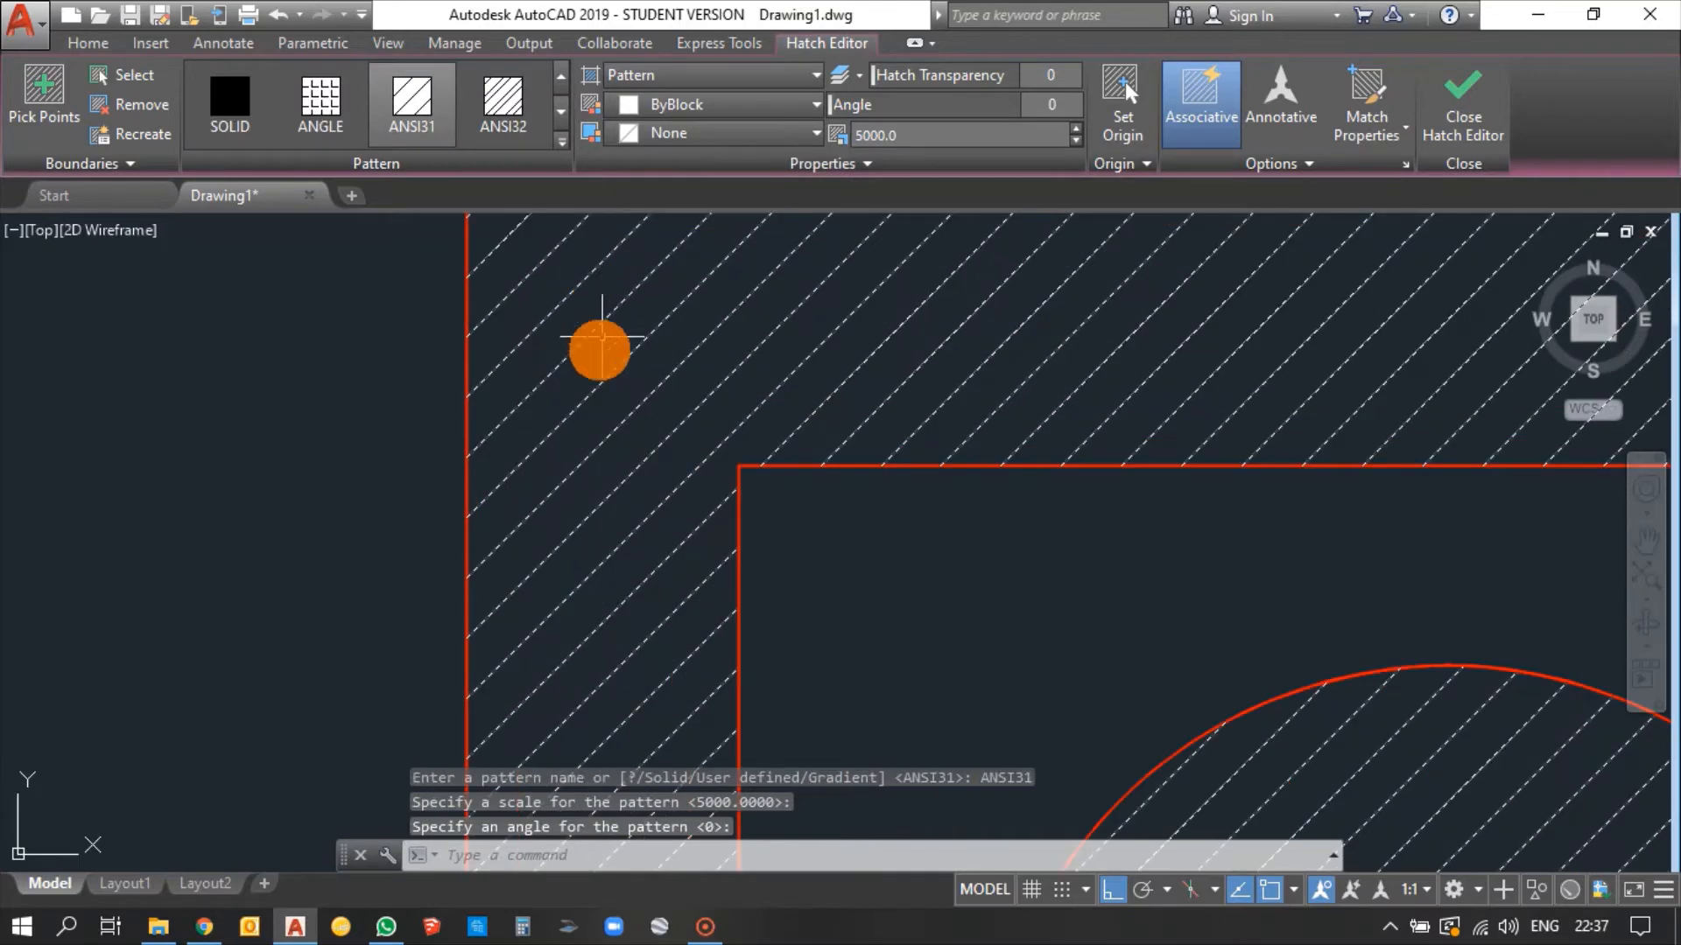
scroll(594, 372, down, 2)
scroll(594, 372, down, 2)
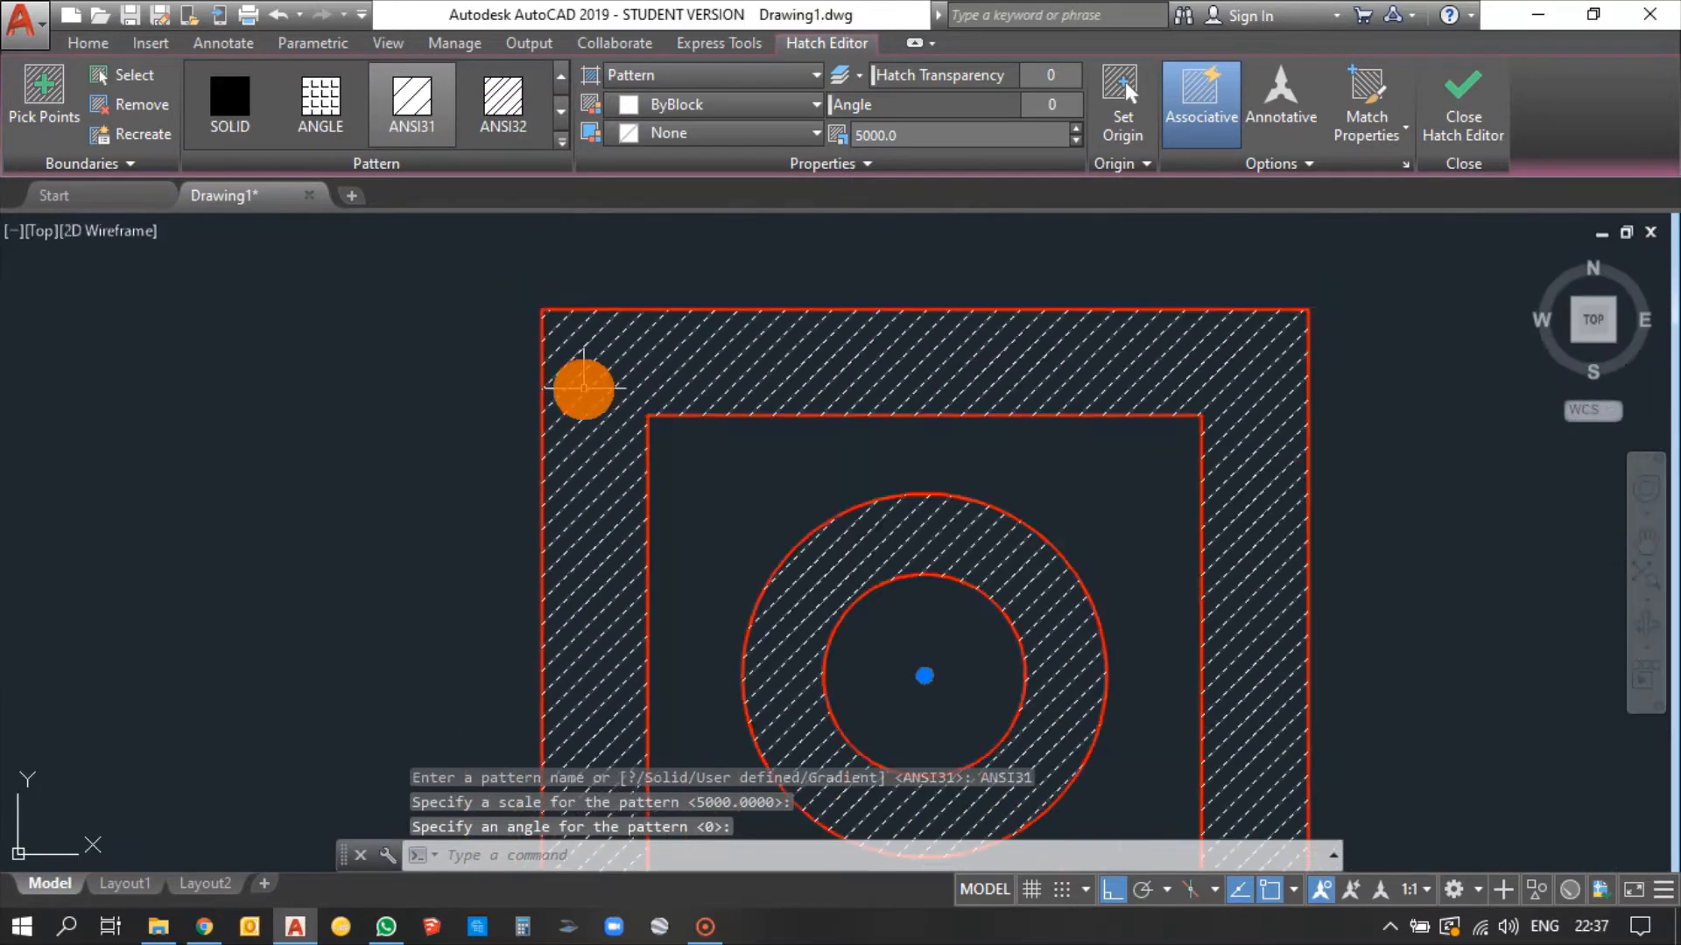
click(924, 134)
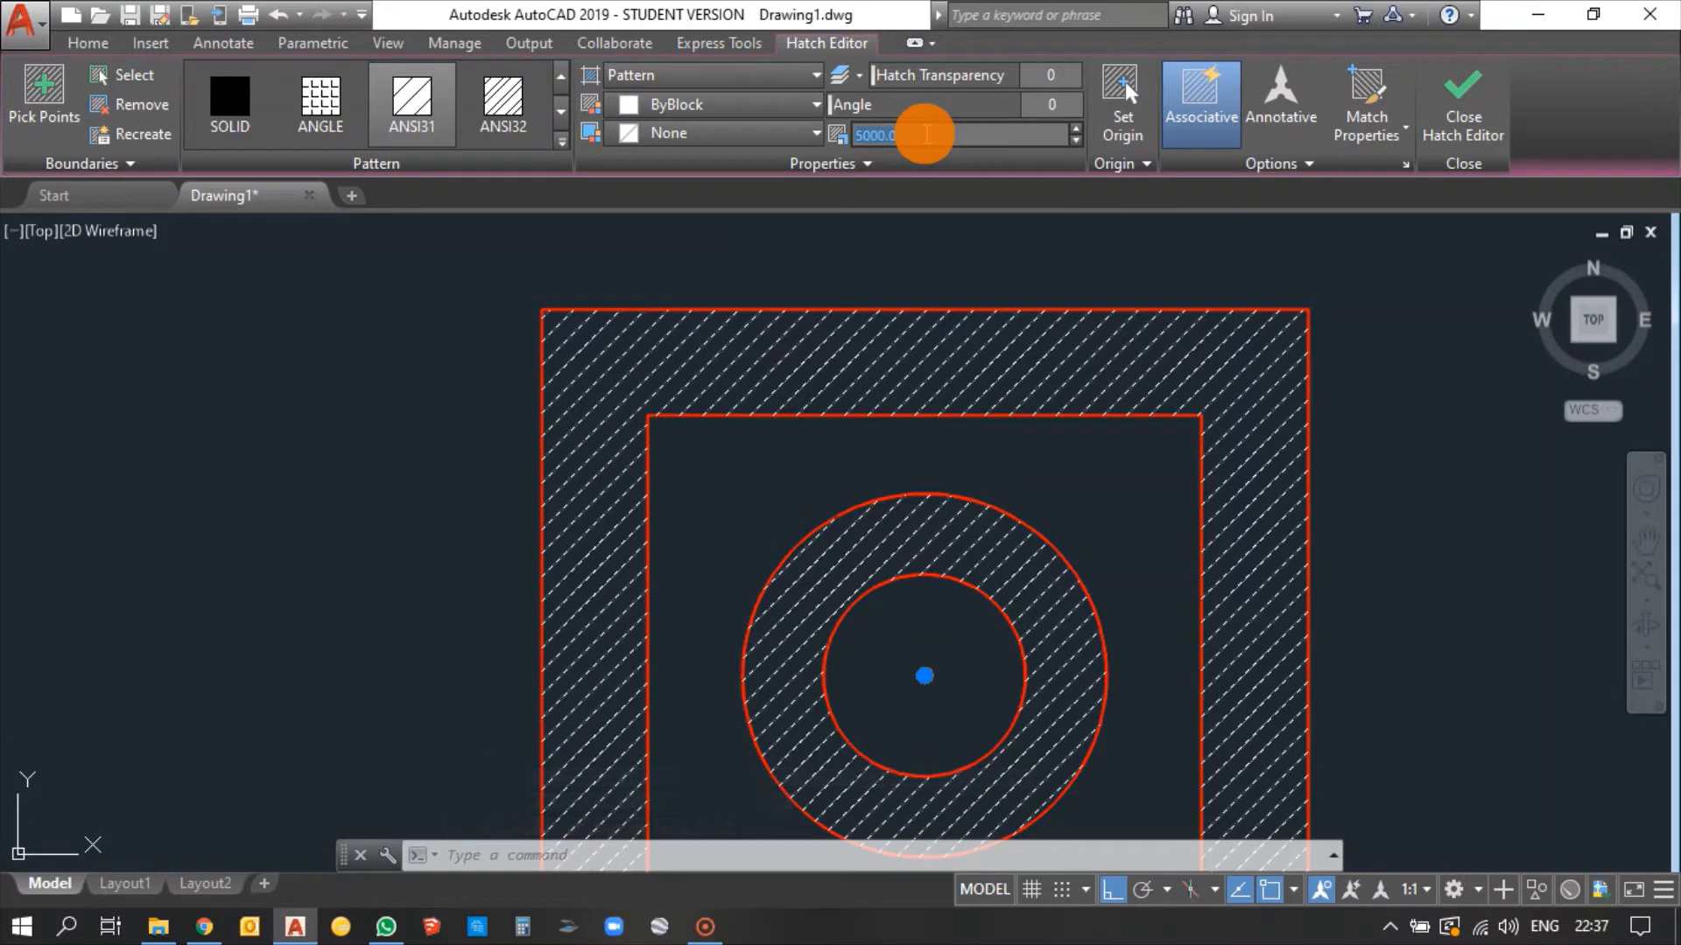
text(10)
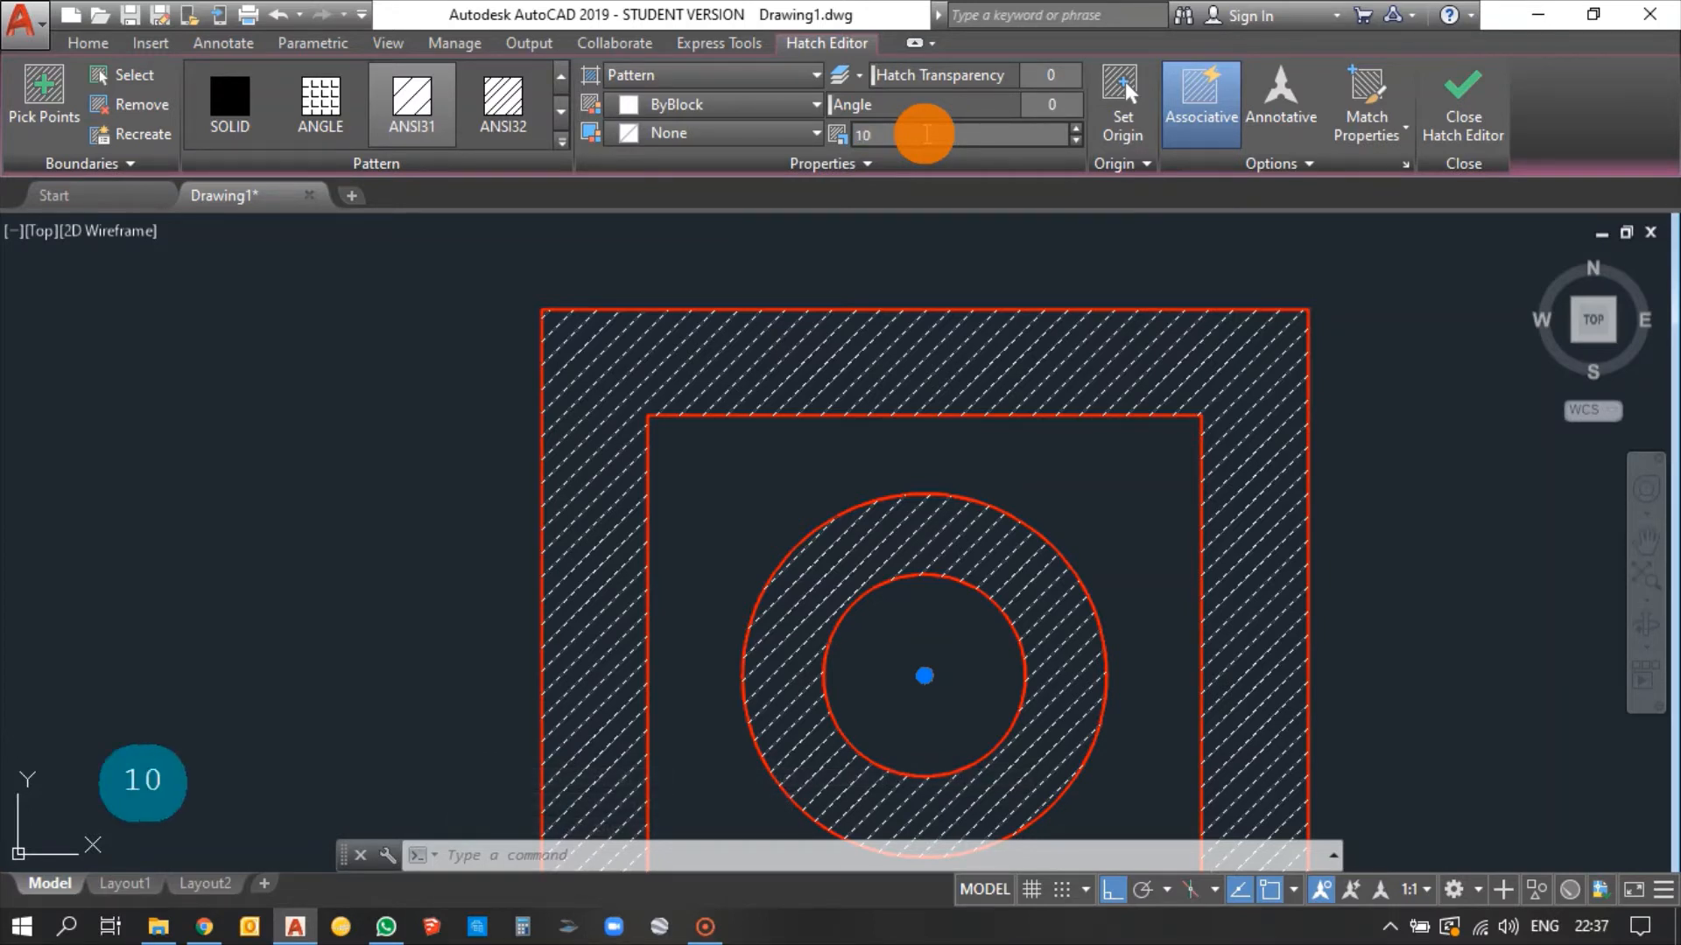
text(000)
key(Return)
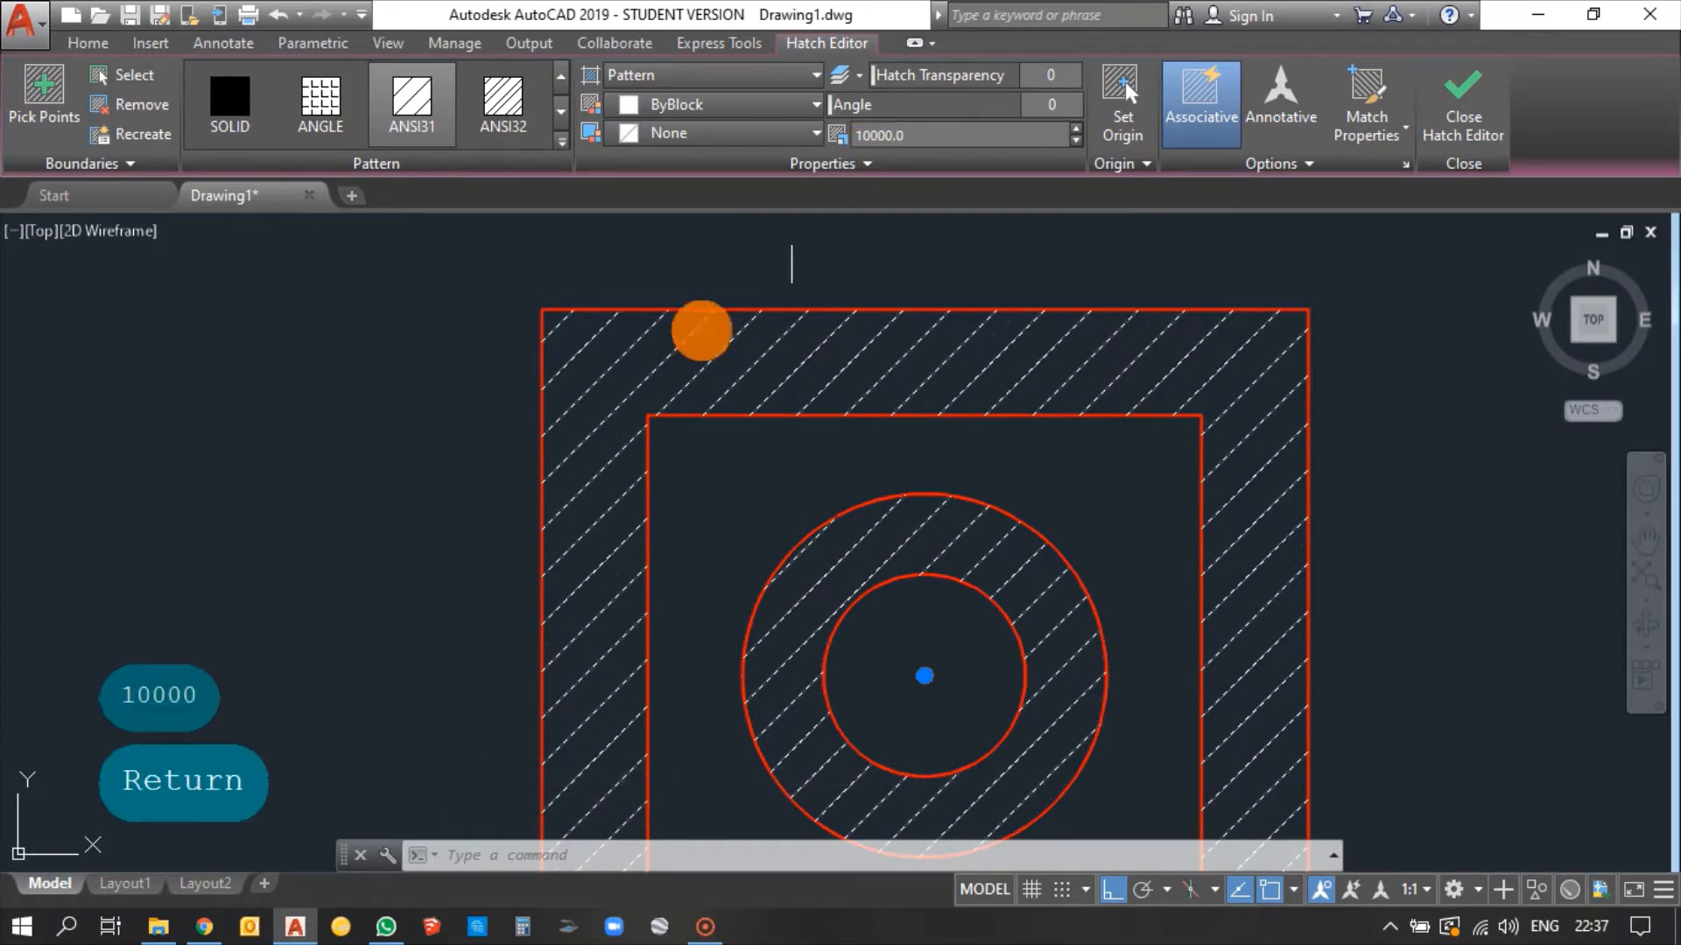
Set the selected hatch's pattern angle to 45 degrees.
scroll(645, 403, up, 4)
scroll(627, 409, down, 2)
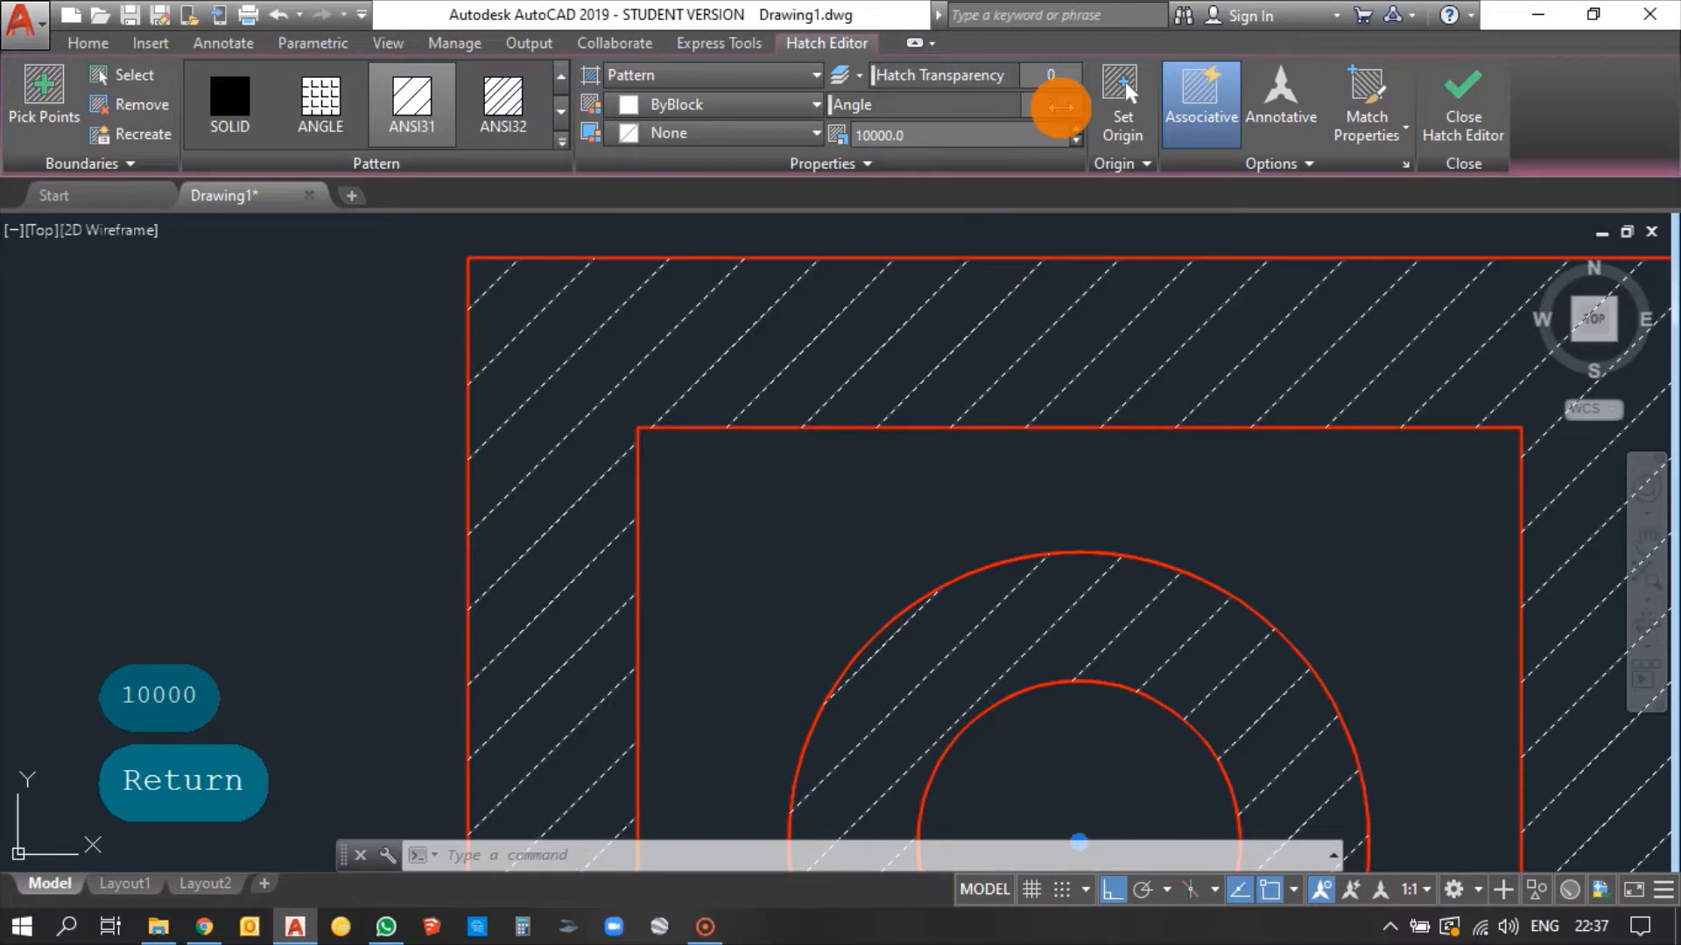
click(1061, 106)
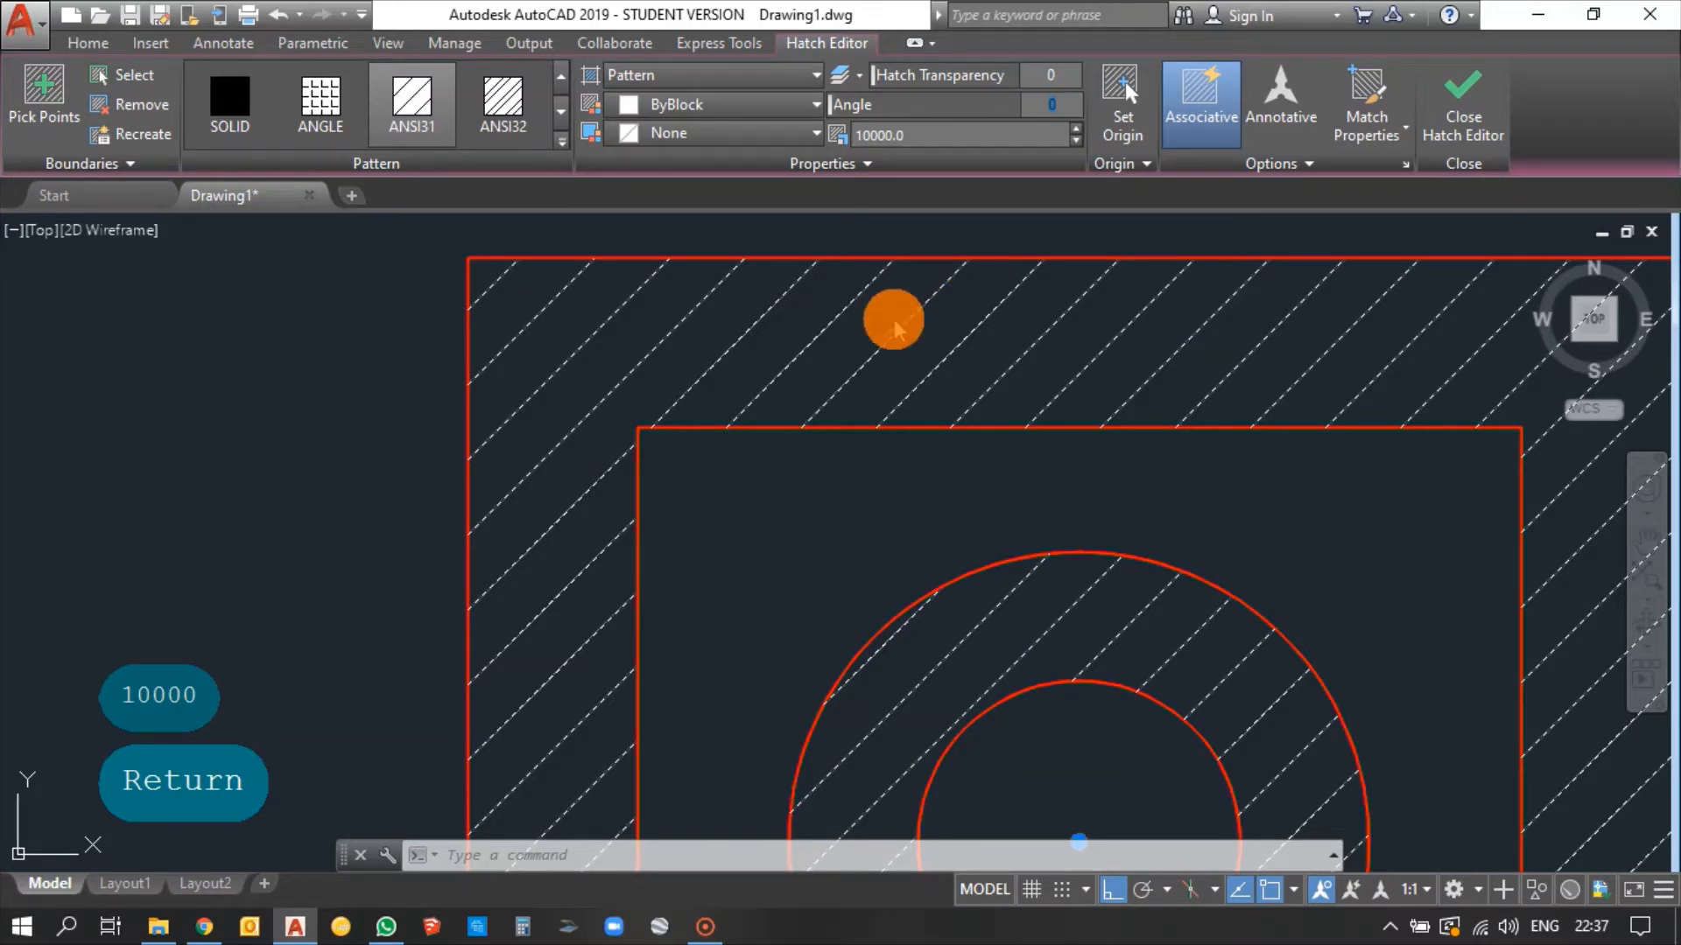
text(45)
key(Return)
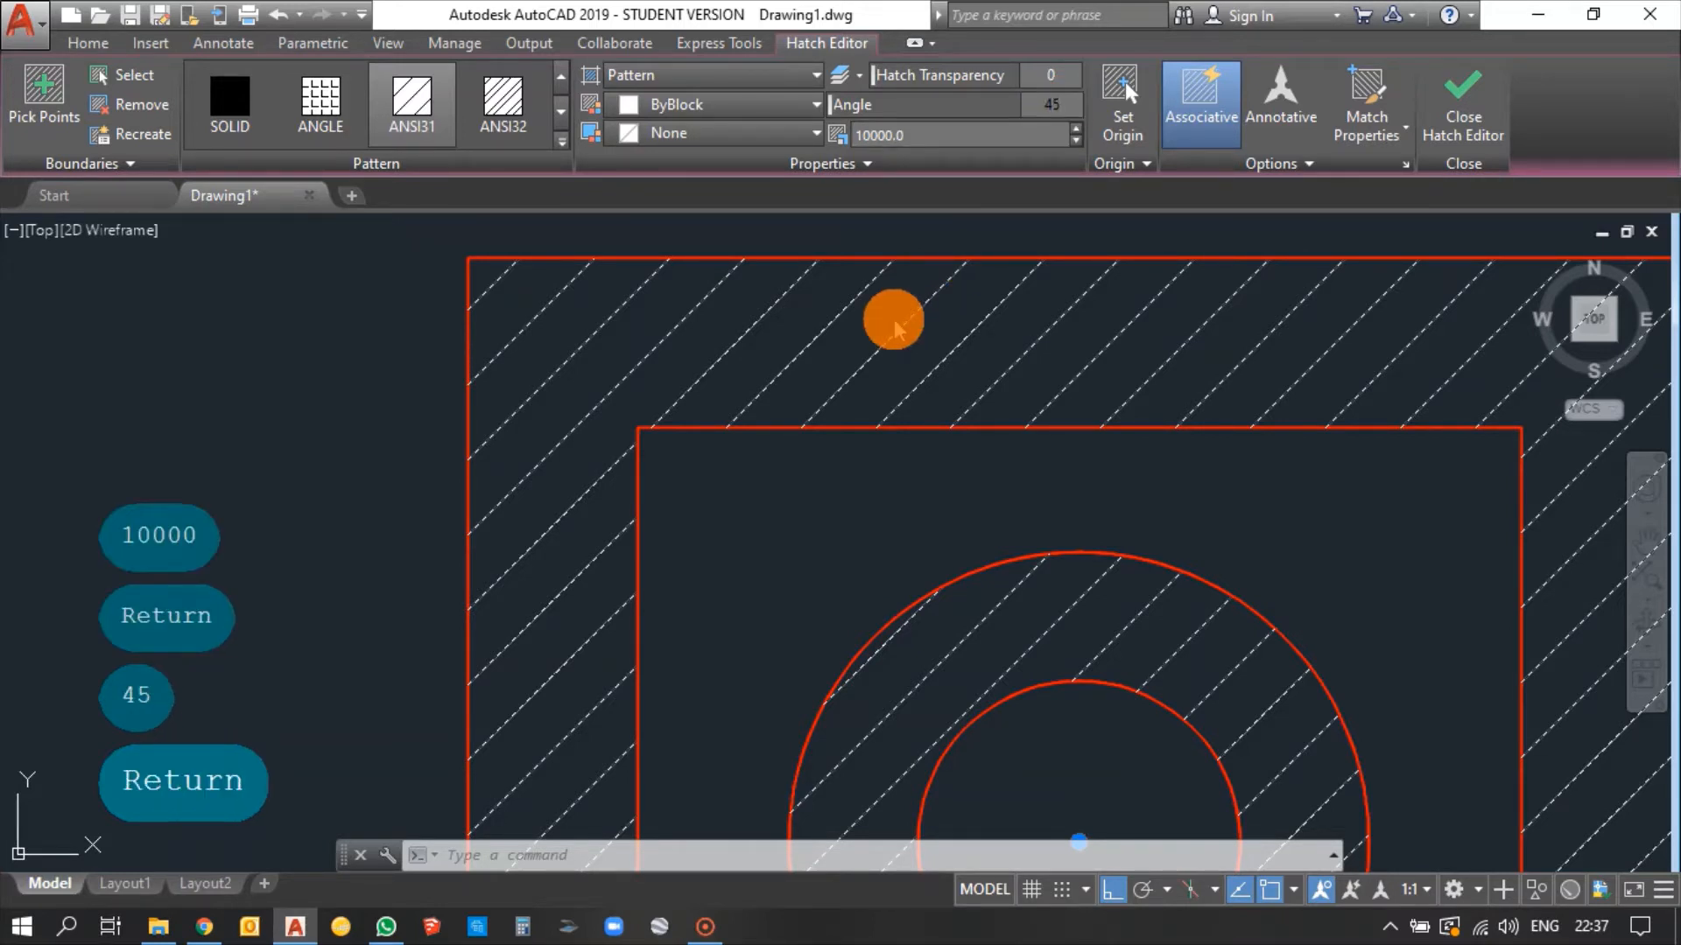
scroll(688, 373, up, 2)
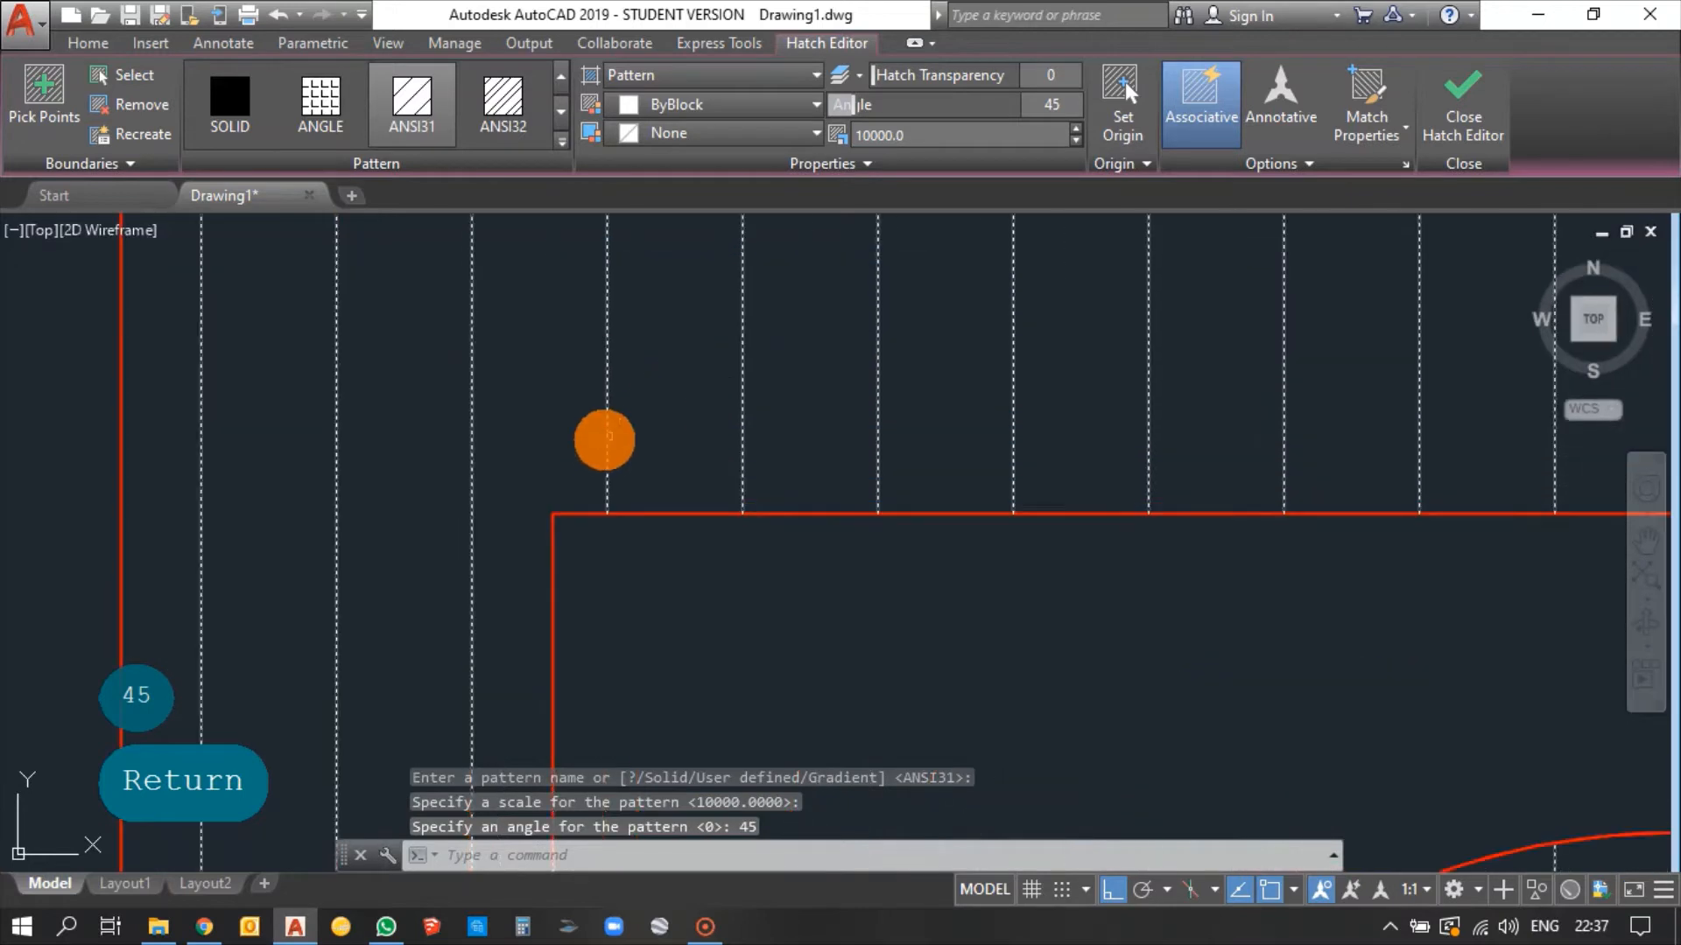
Set the selected hatch's pattern angle to 60 degrees.
click(1057, 105)
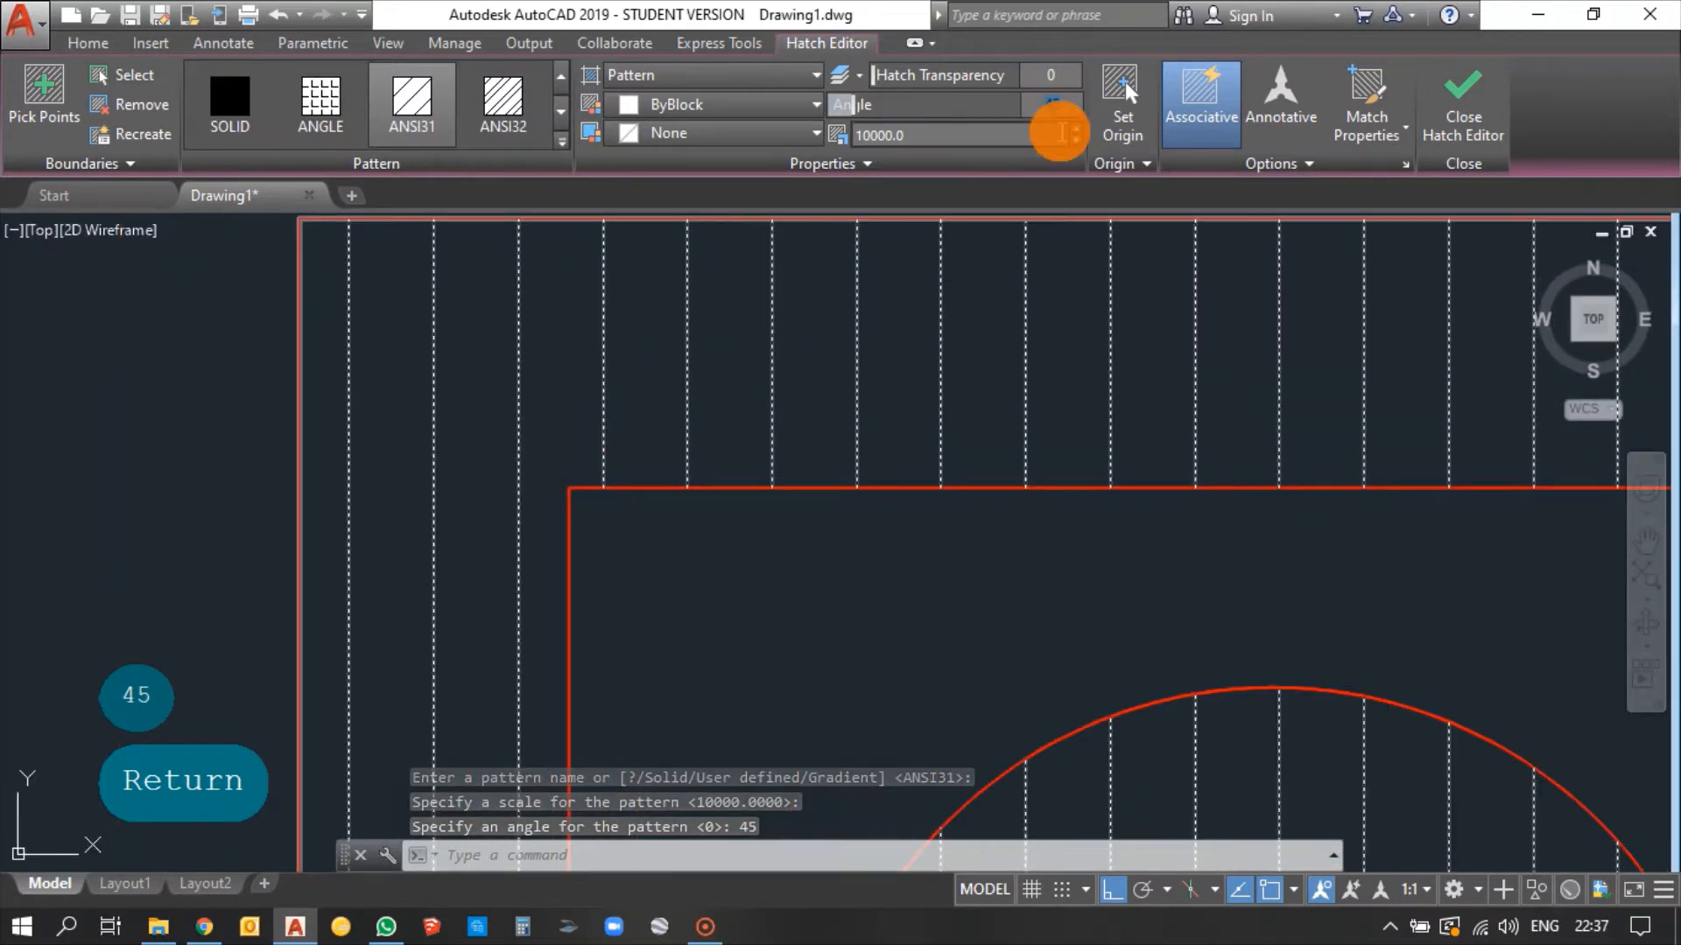
text(9)
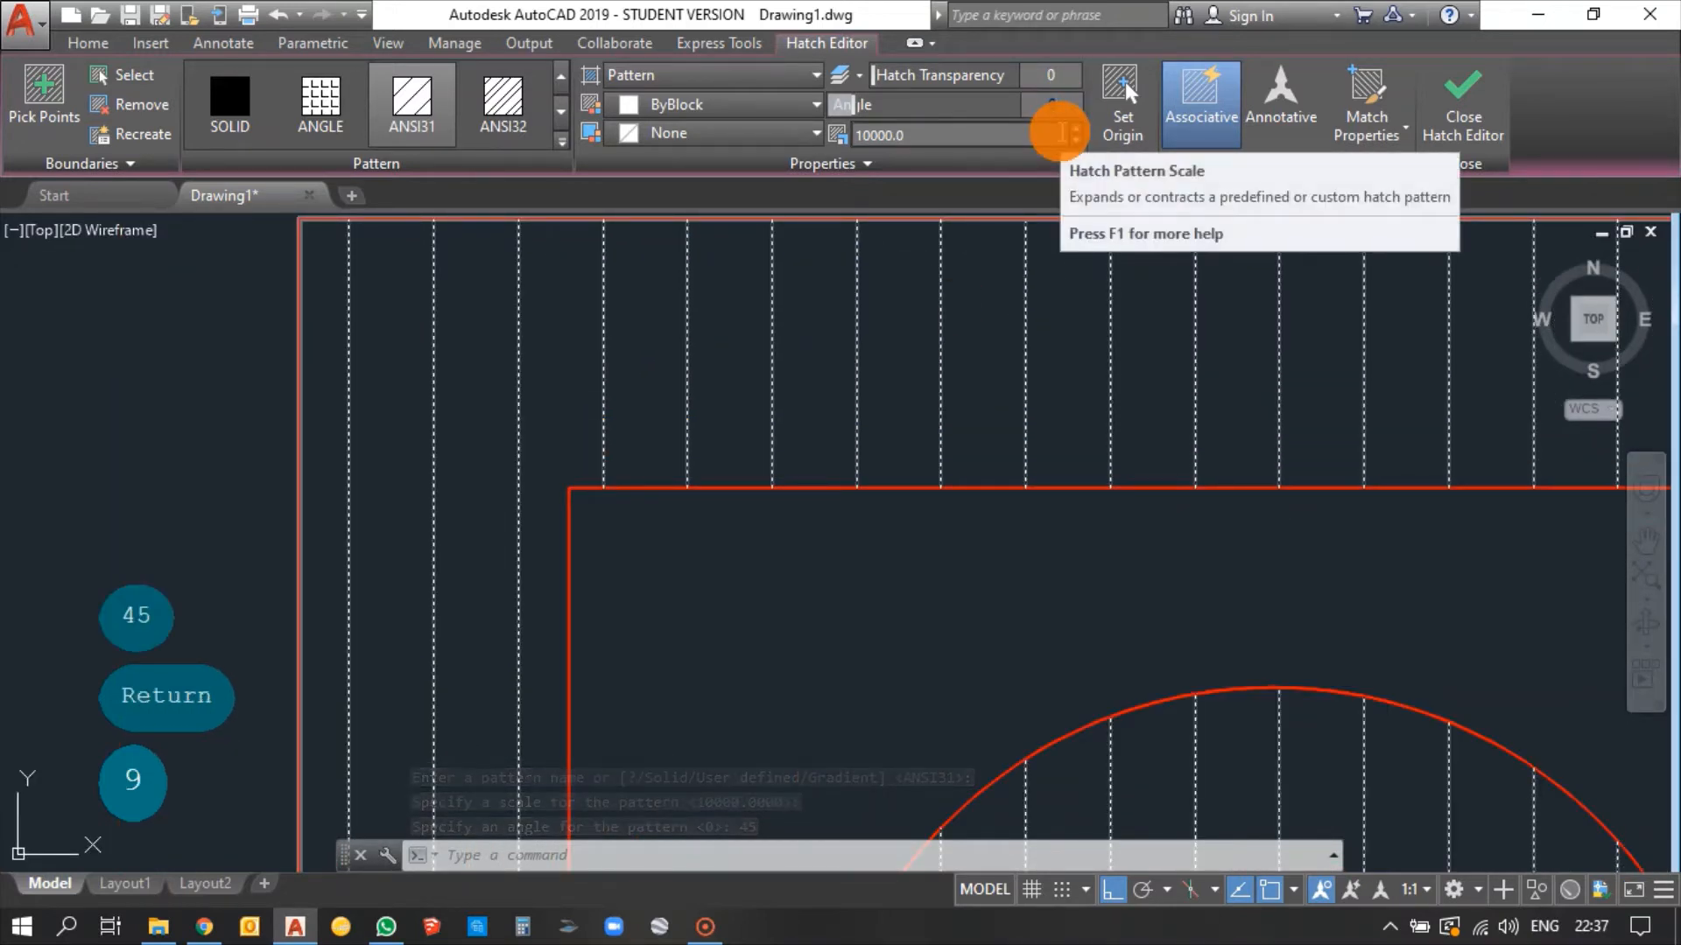
key(BackSpace)
text(60)
key(Return)
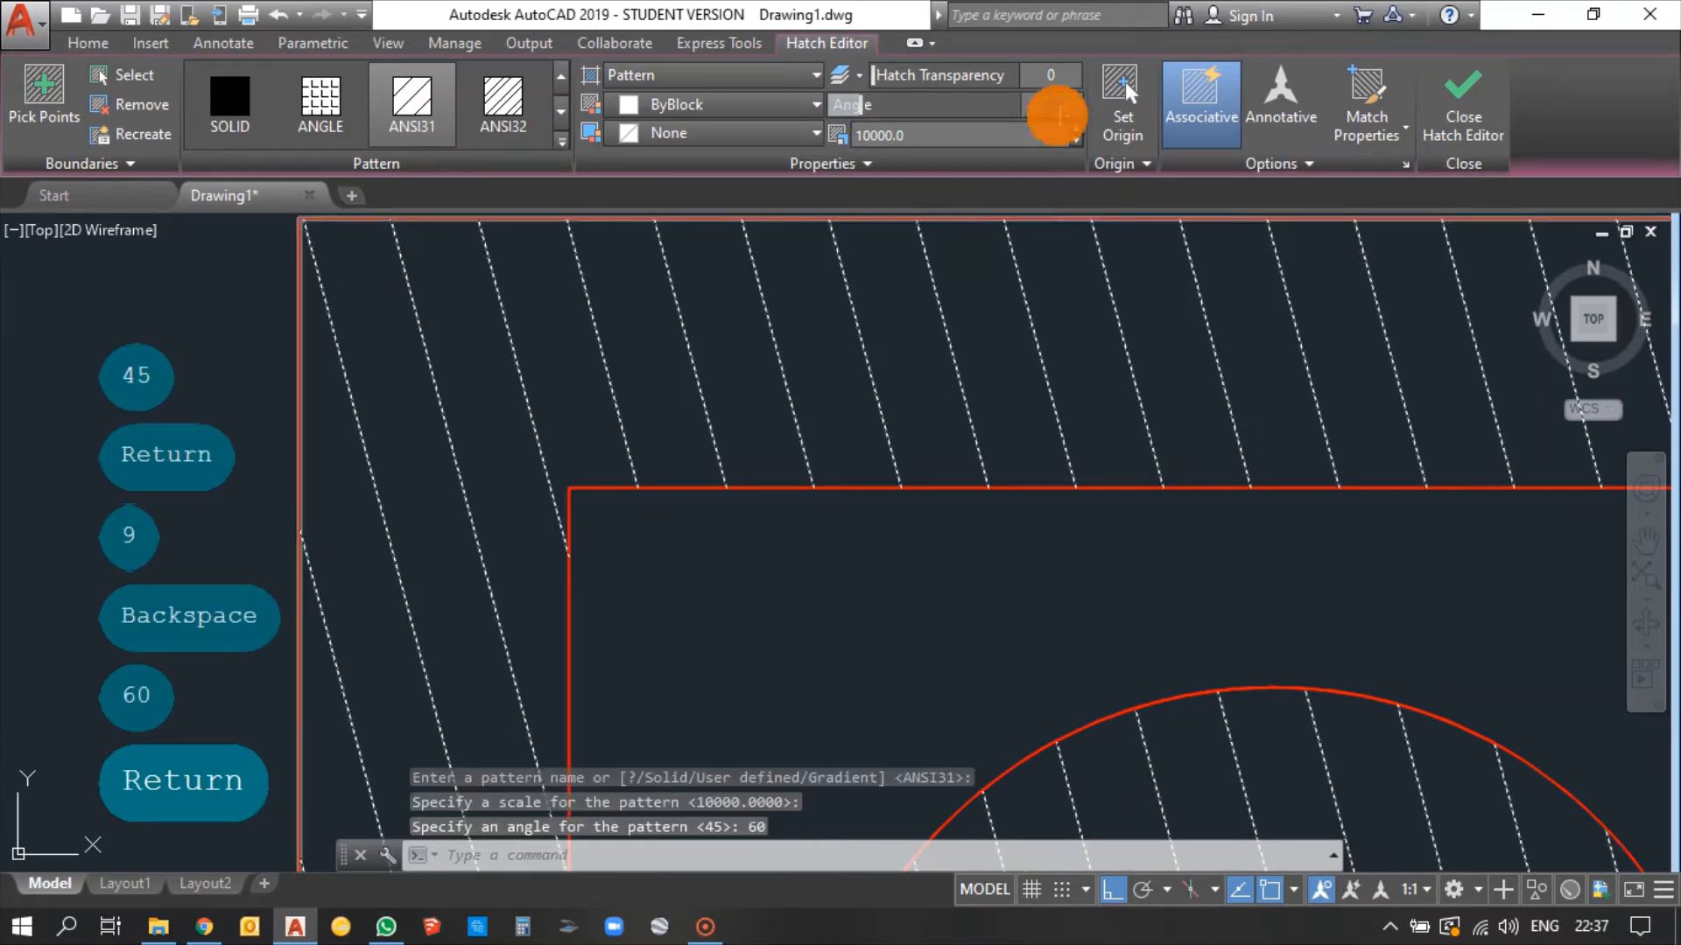
Return the hatch's pattern angle to 0 and deselect the hatch.
text(0)
key(Return)
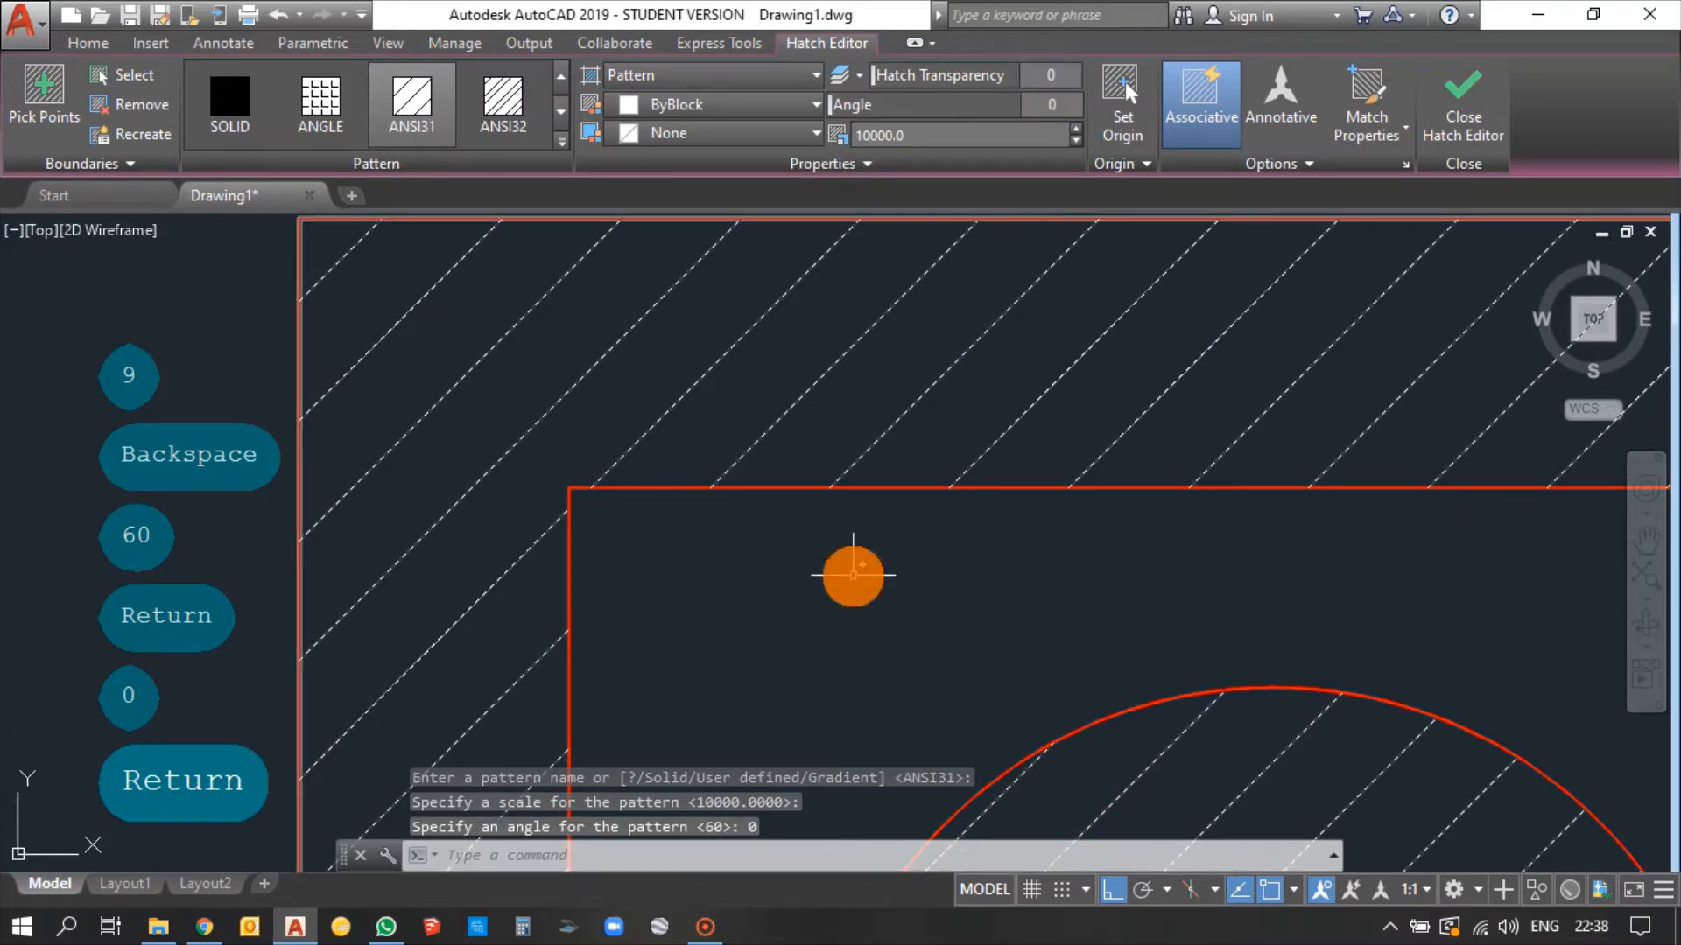
click(850, 575)
key(Escape)
scroll(727, 517, down, 4)
key(Escape)
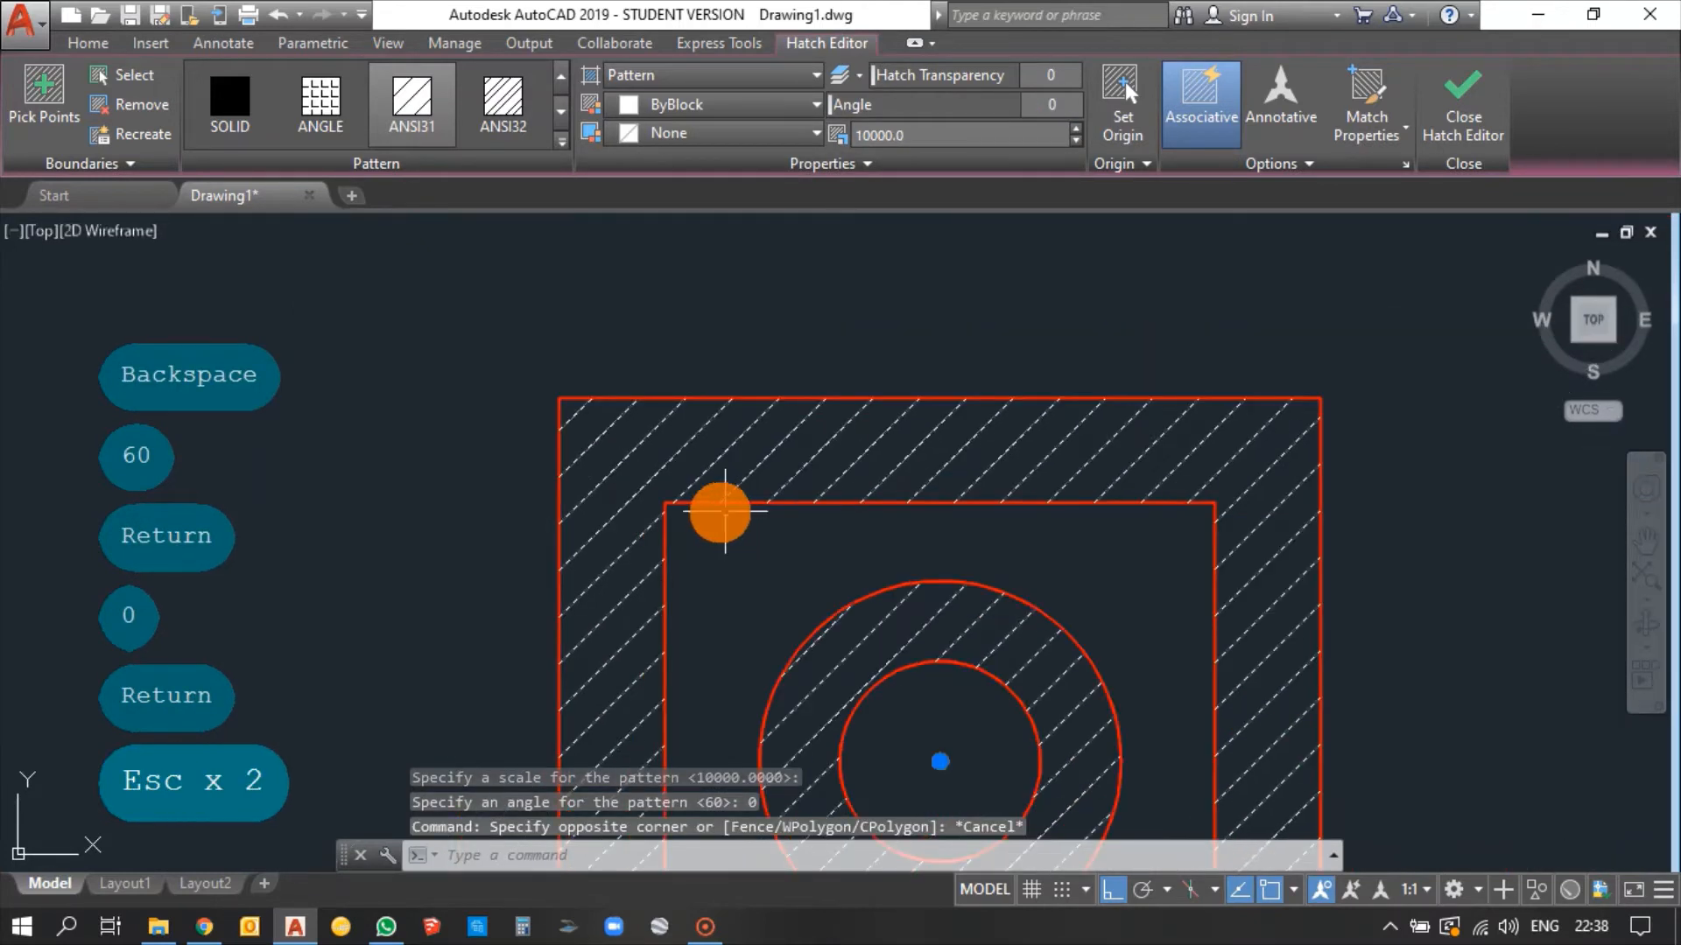
Select the ANSI31 hatch, set its transparency to 50, and deselect it.
scroll(771, 441, up, 5)
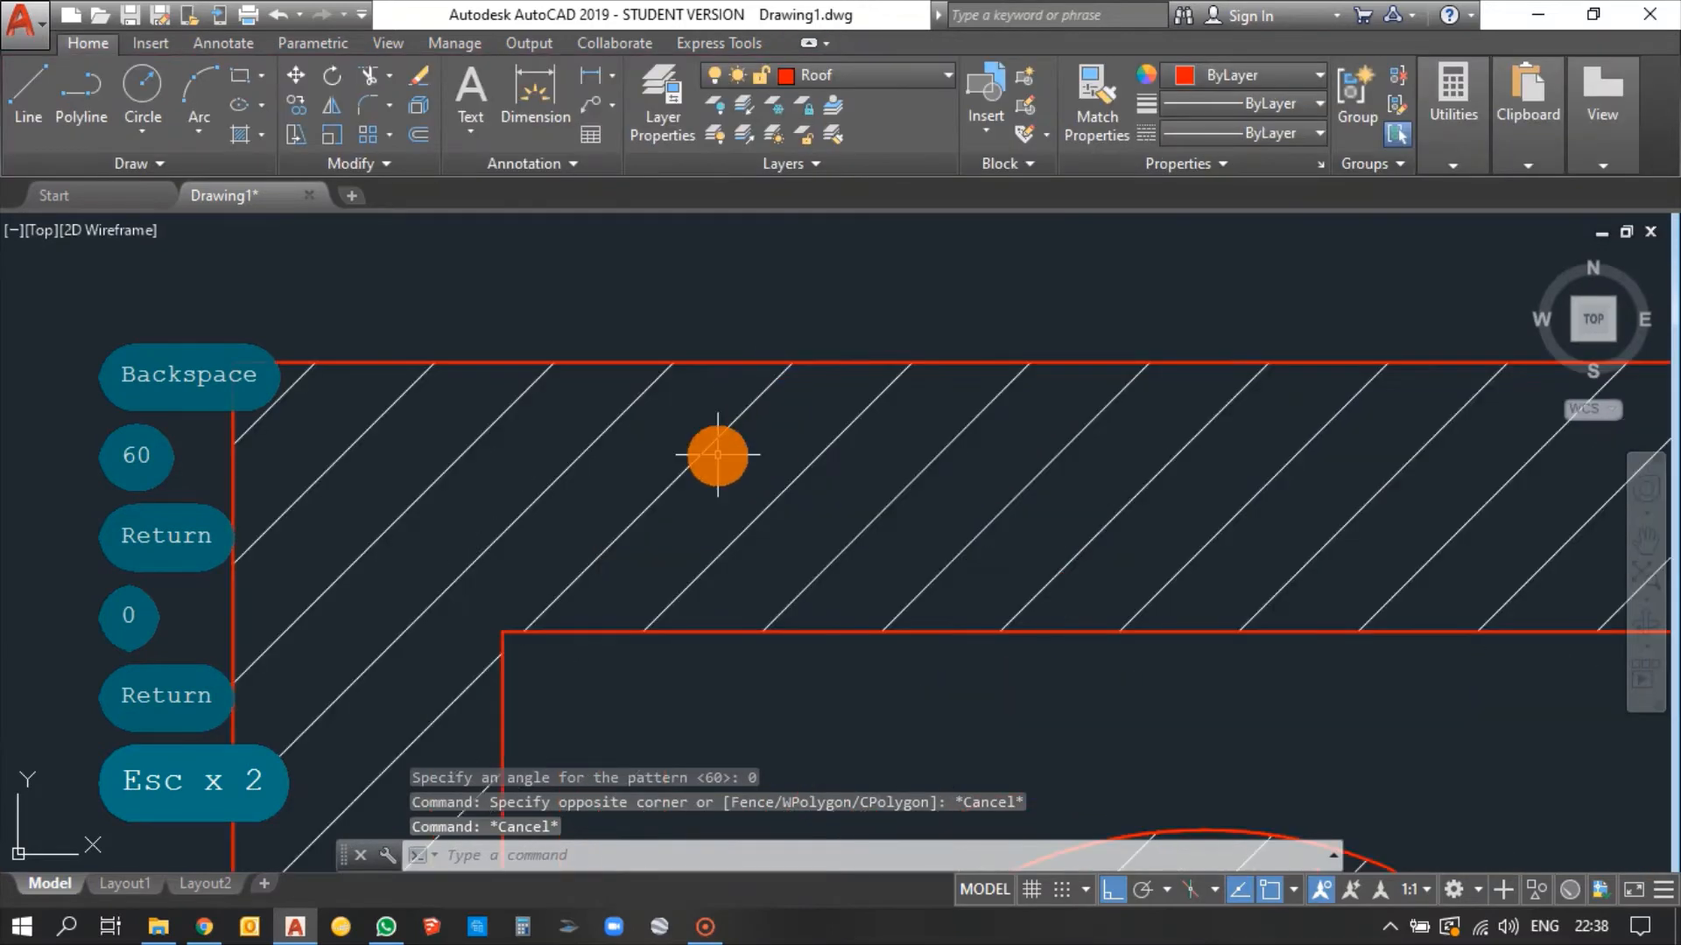
scroll(712, 458, down, 5)
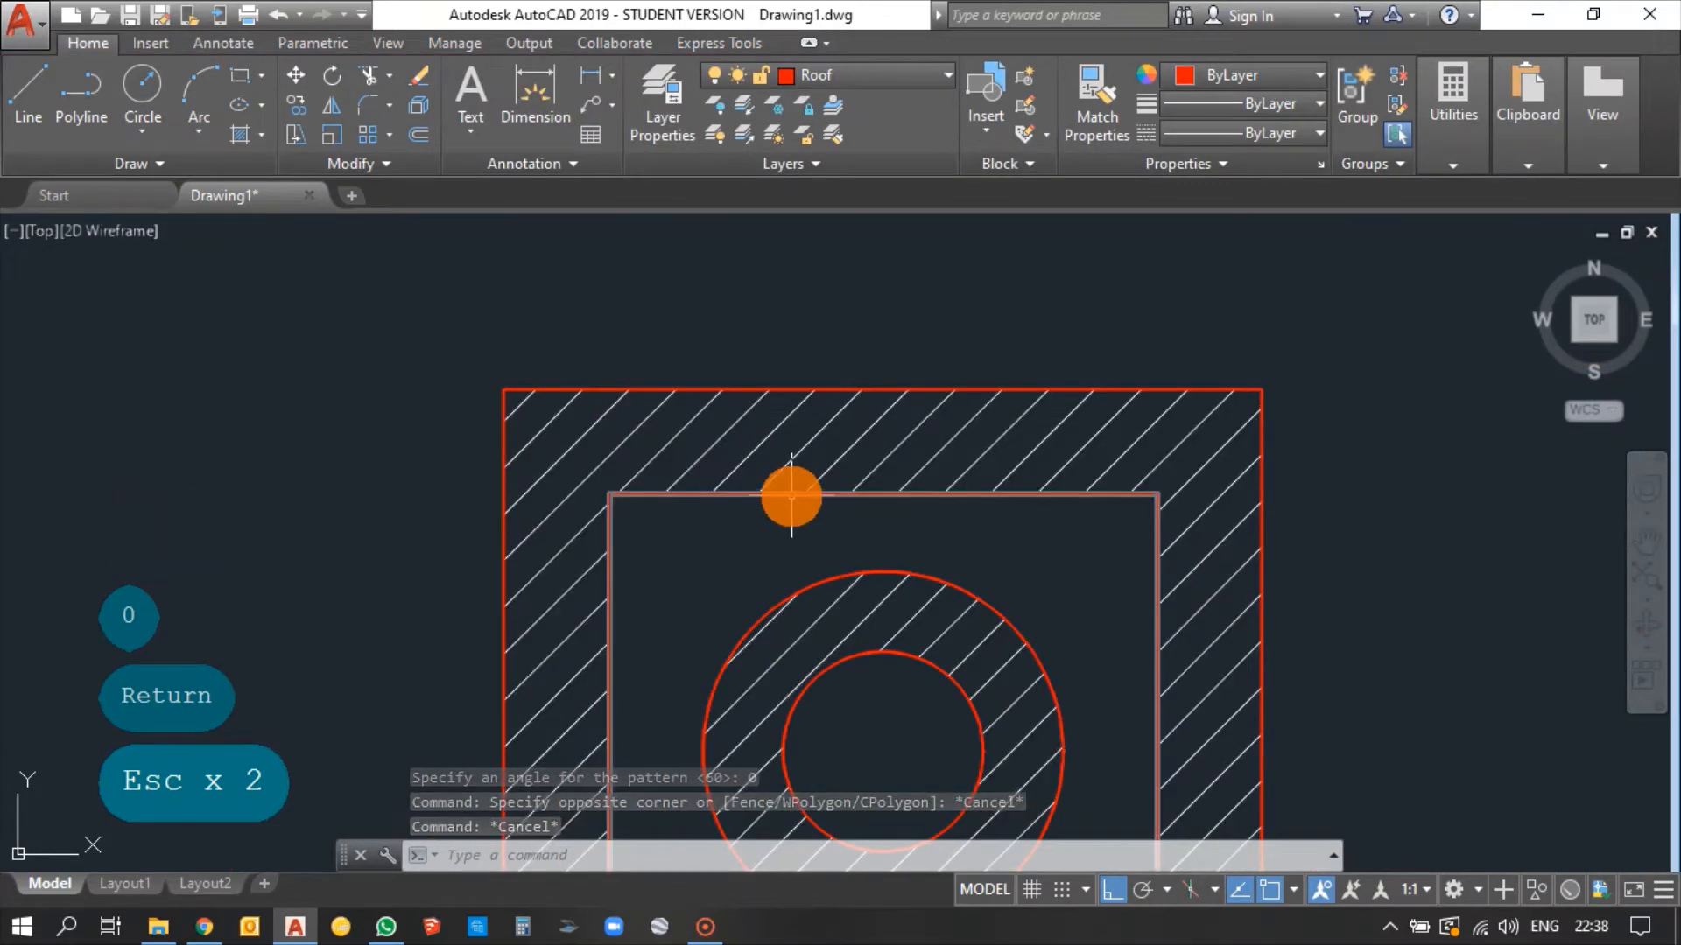
scroll(792, 442, up, 3)
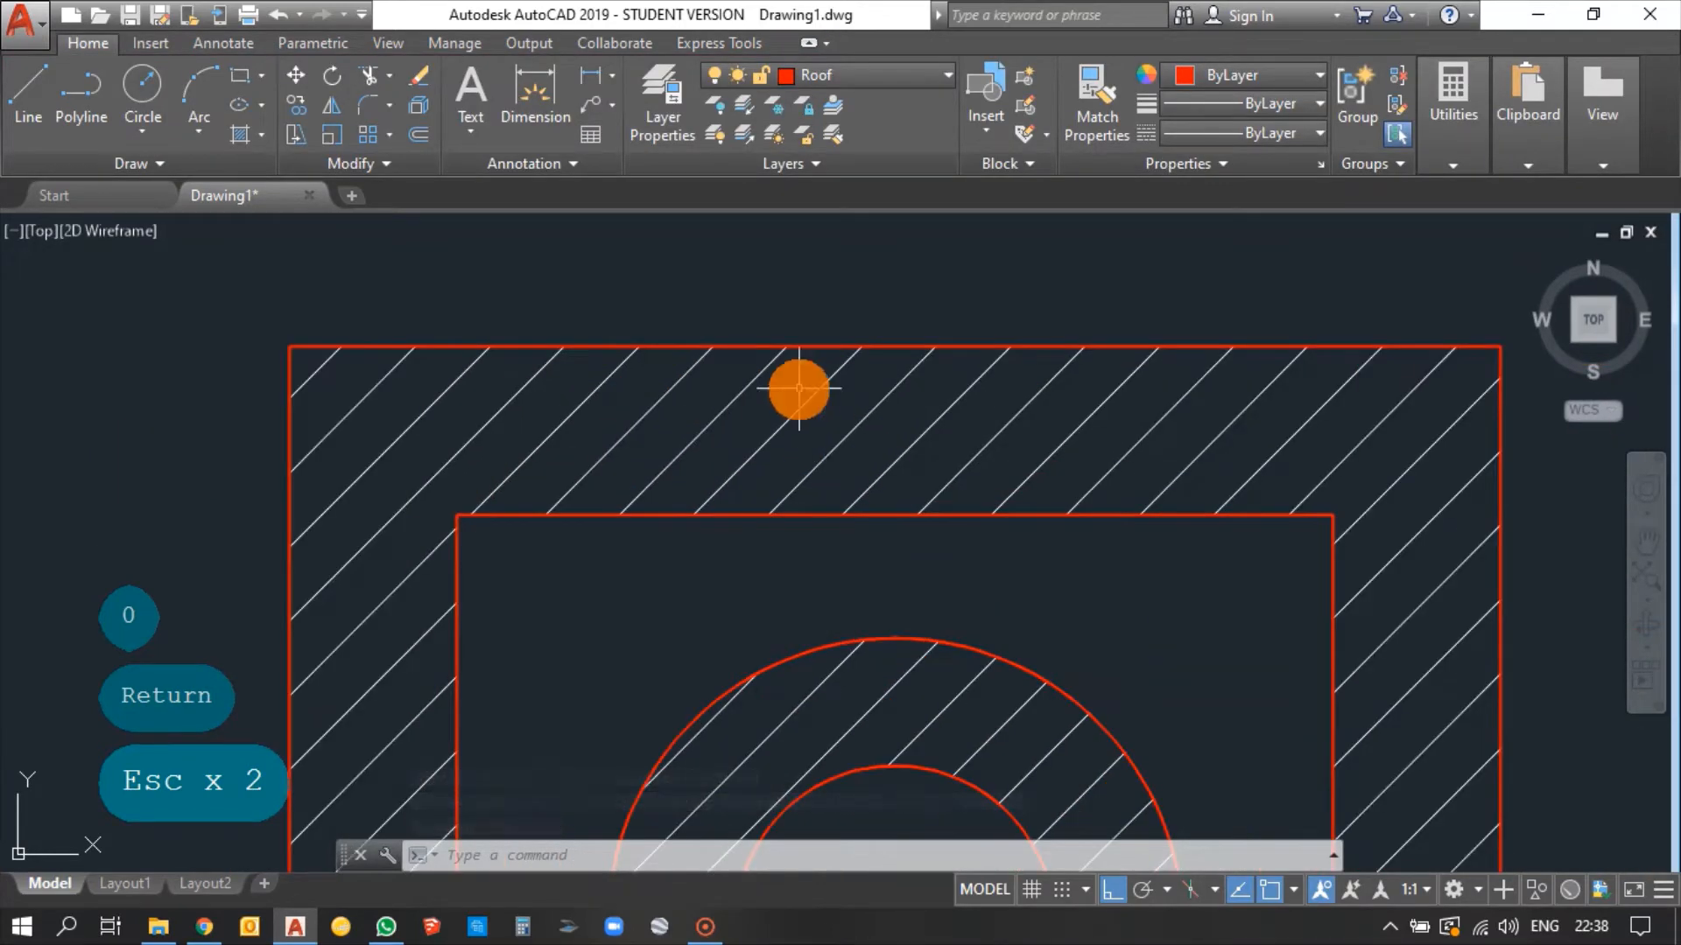
scroll(796, 386, down, 3)
click(798, 399)
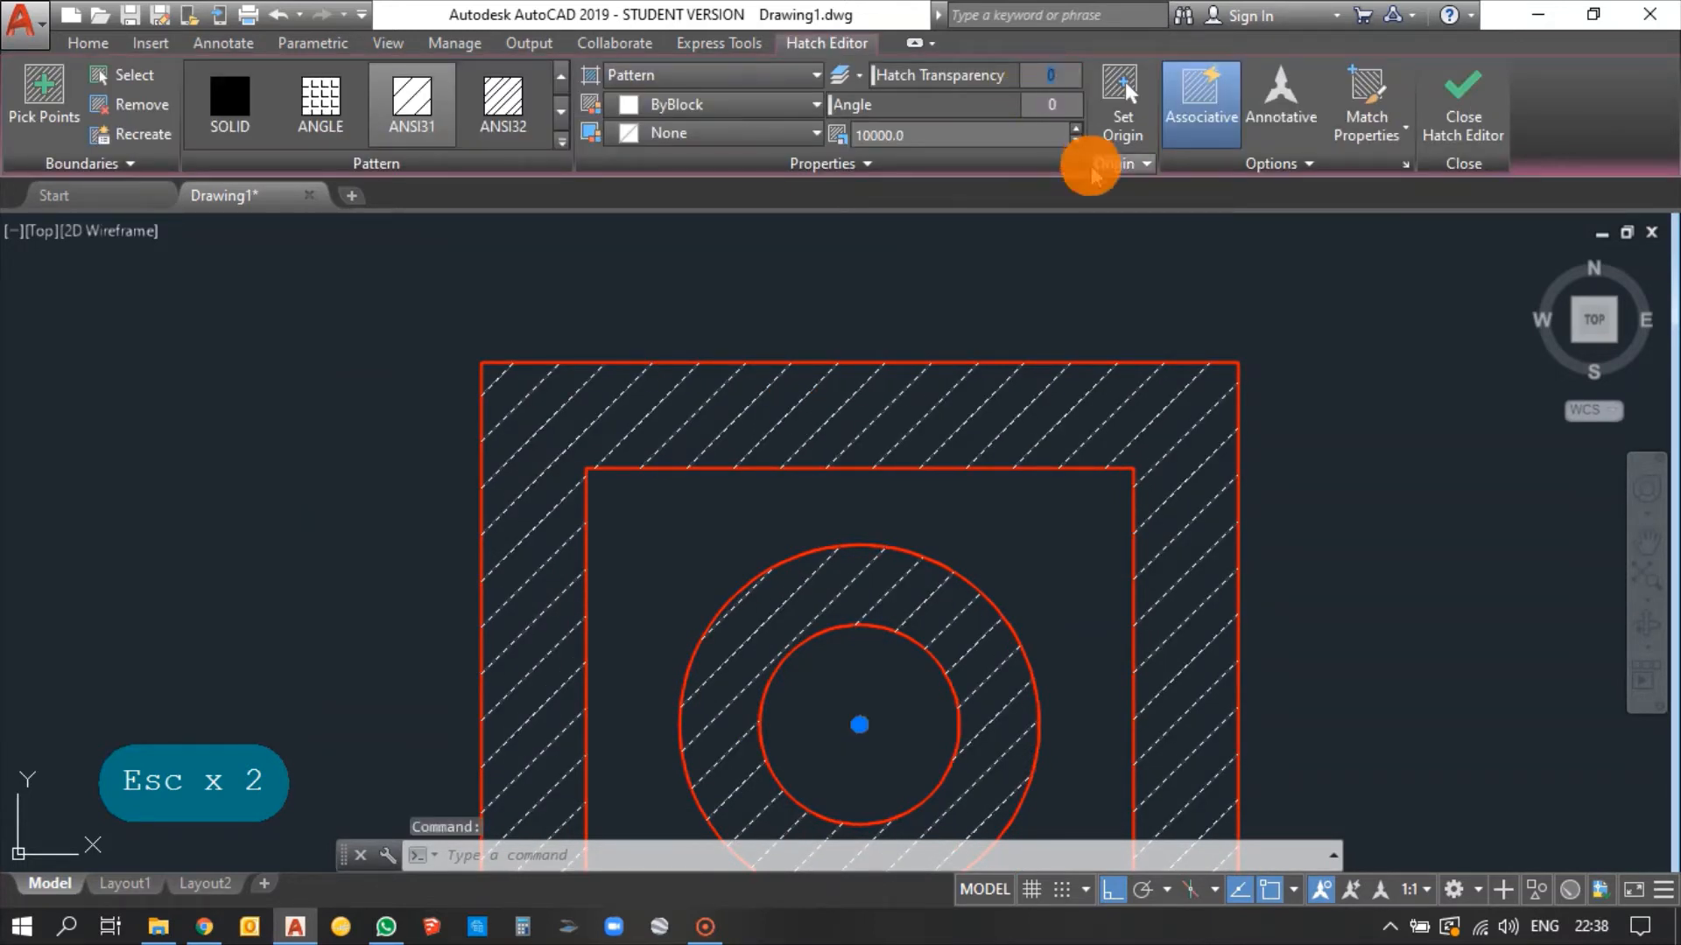
text(5)
key(Return)
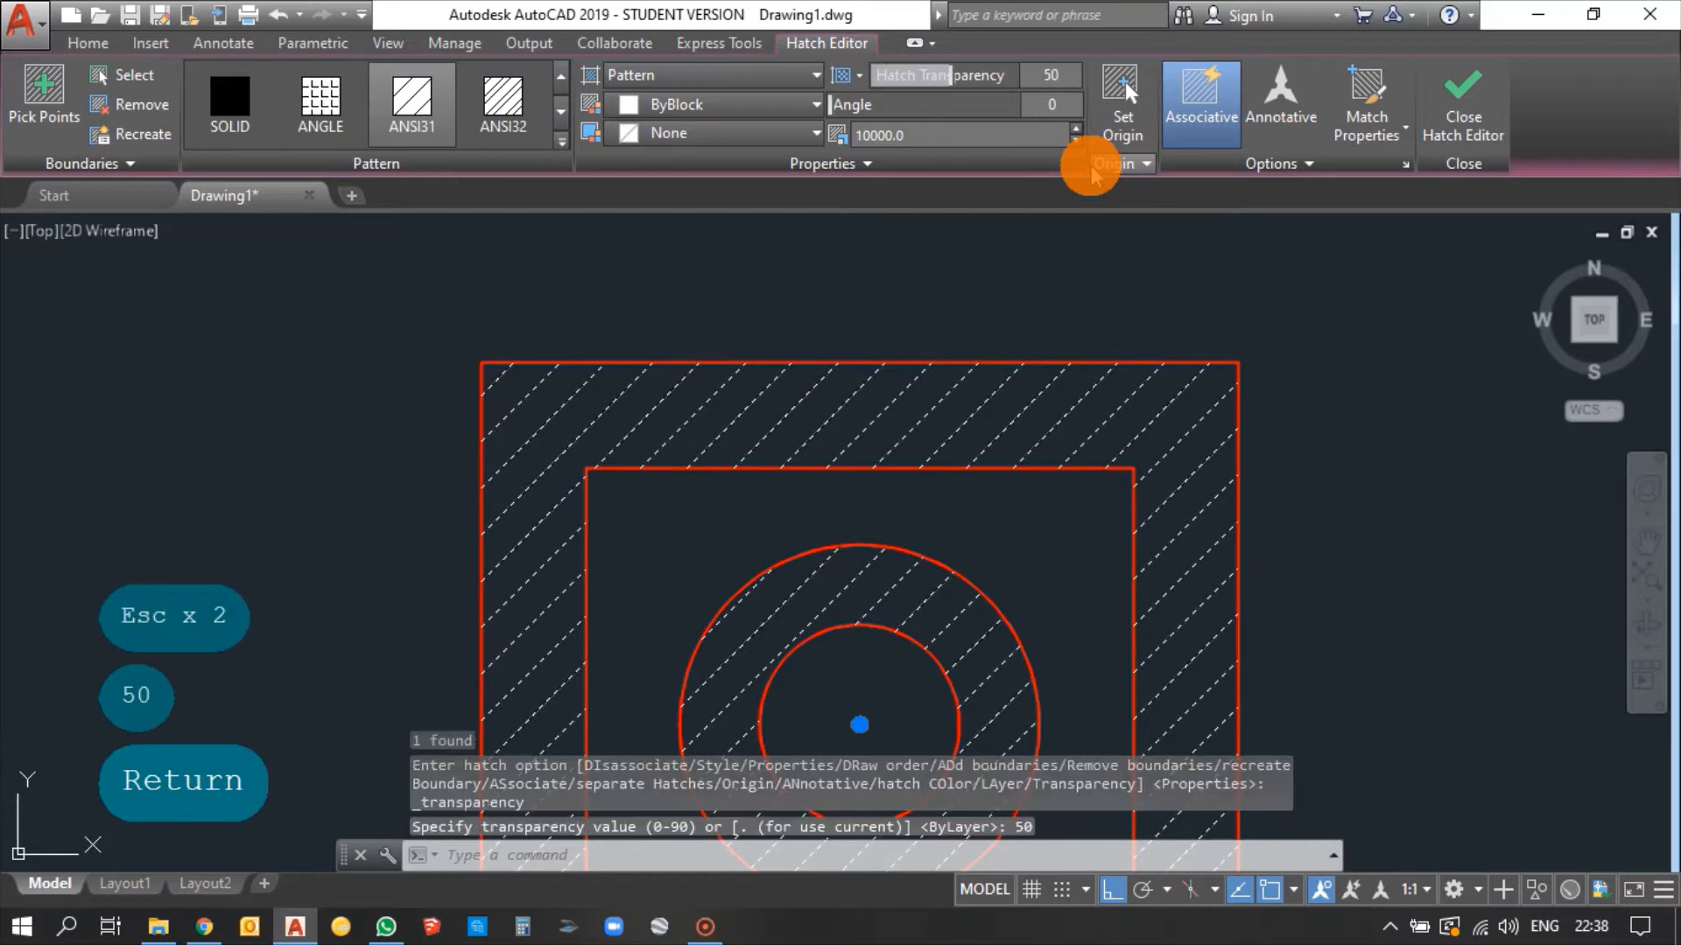
key(Escape)
scroll(884, 338, down, 2)
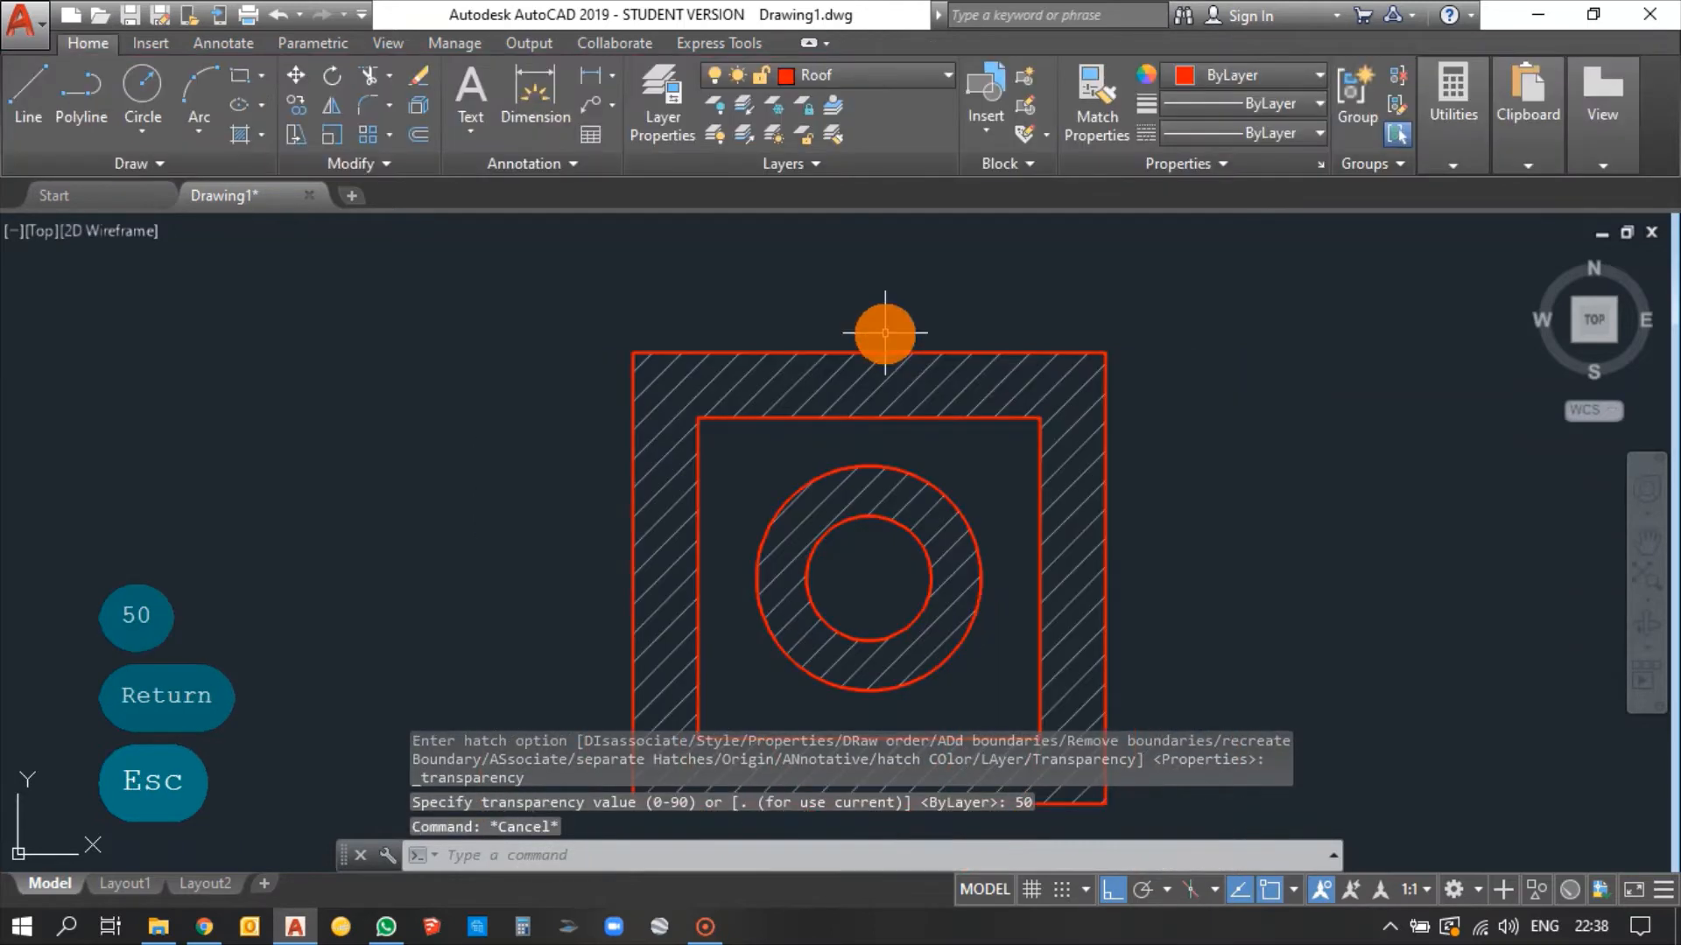
Select the ANSI31 hatch again and set its transparency back to 0.
middle_drag(969, 476, 898, 377)
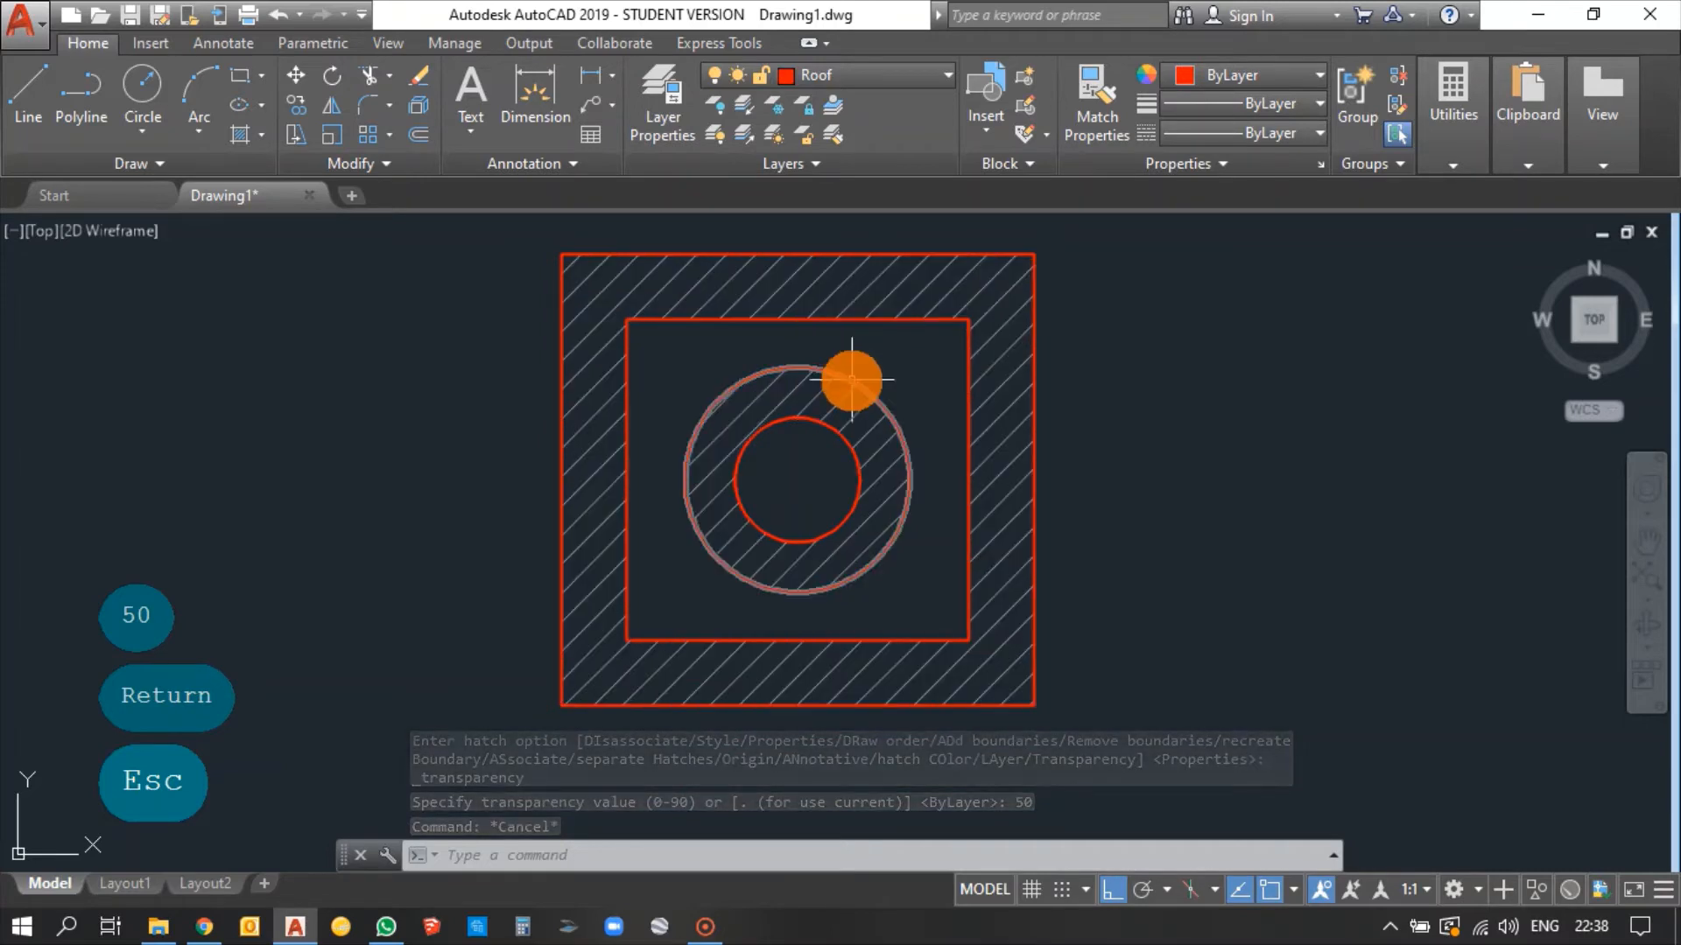
middle_drag(852, 391, 856, 413)
click(851, 326)
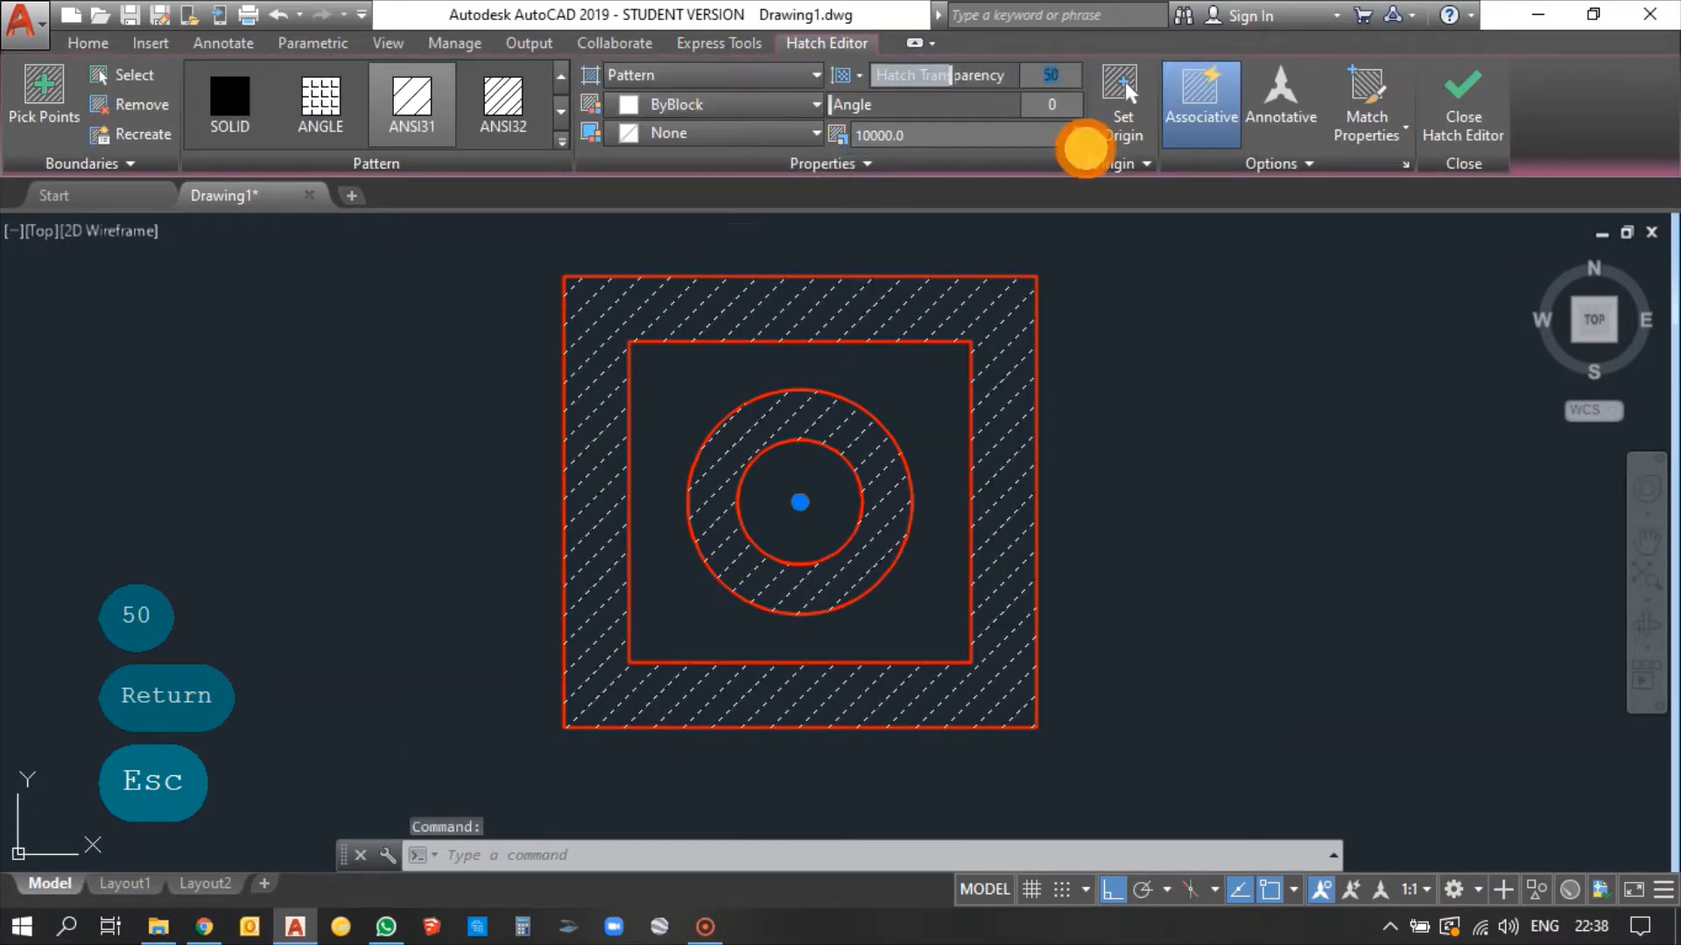
text(0)
key(Return)
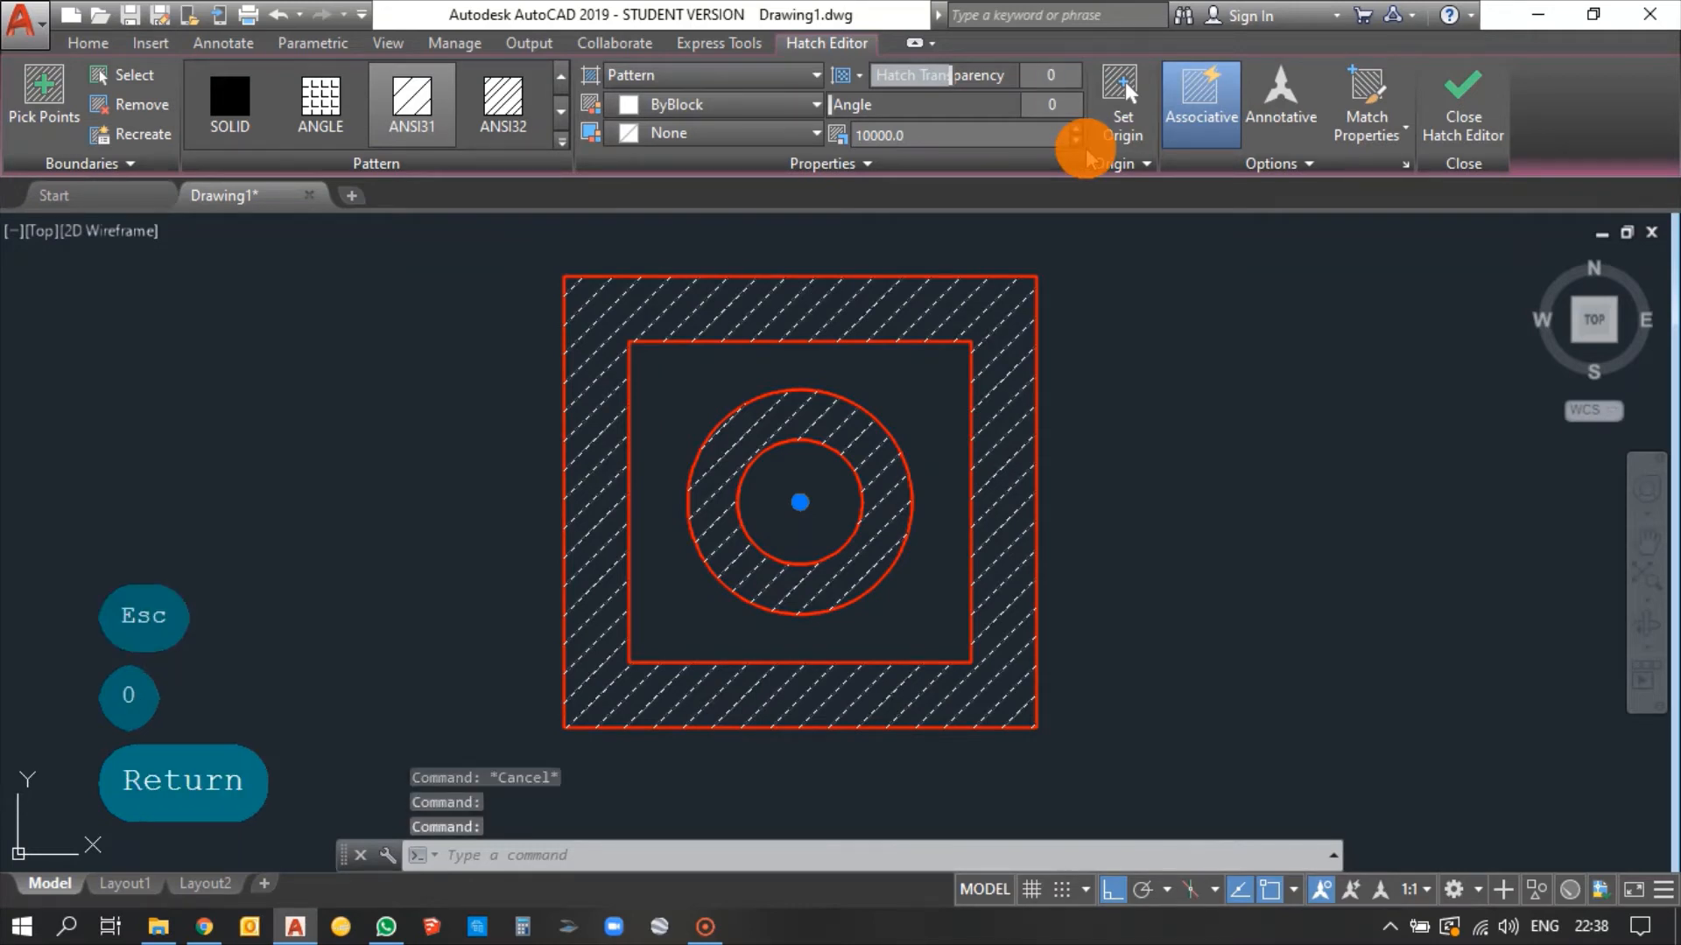
mouse_move(875, 76)
mouse_down()
mouse_move(1021, 74)
mouse_move(814, 84)
mouse_up()
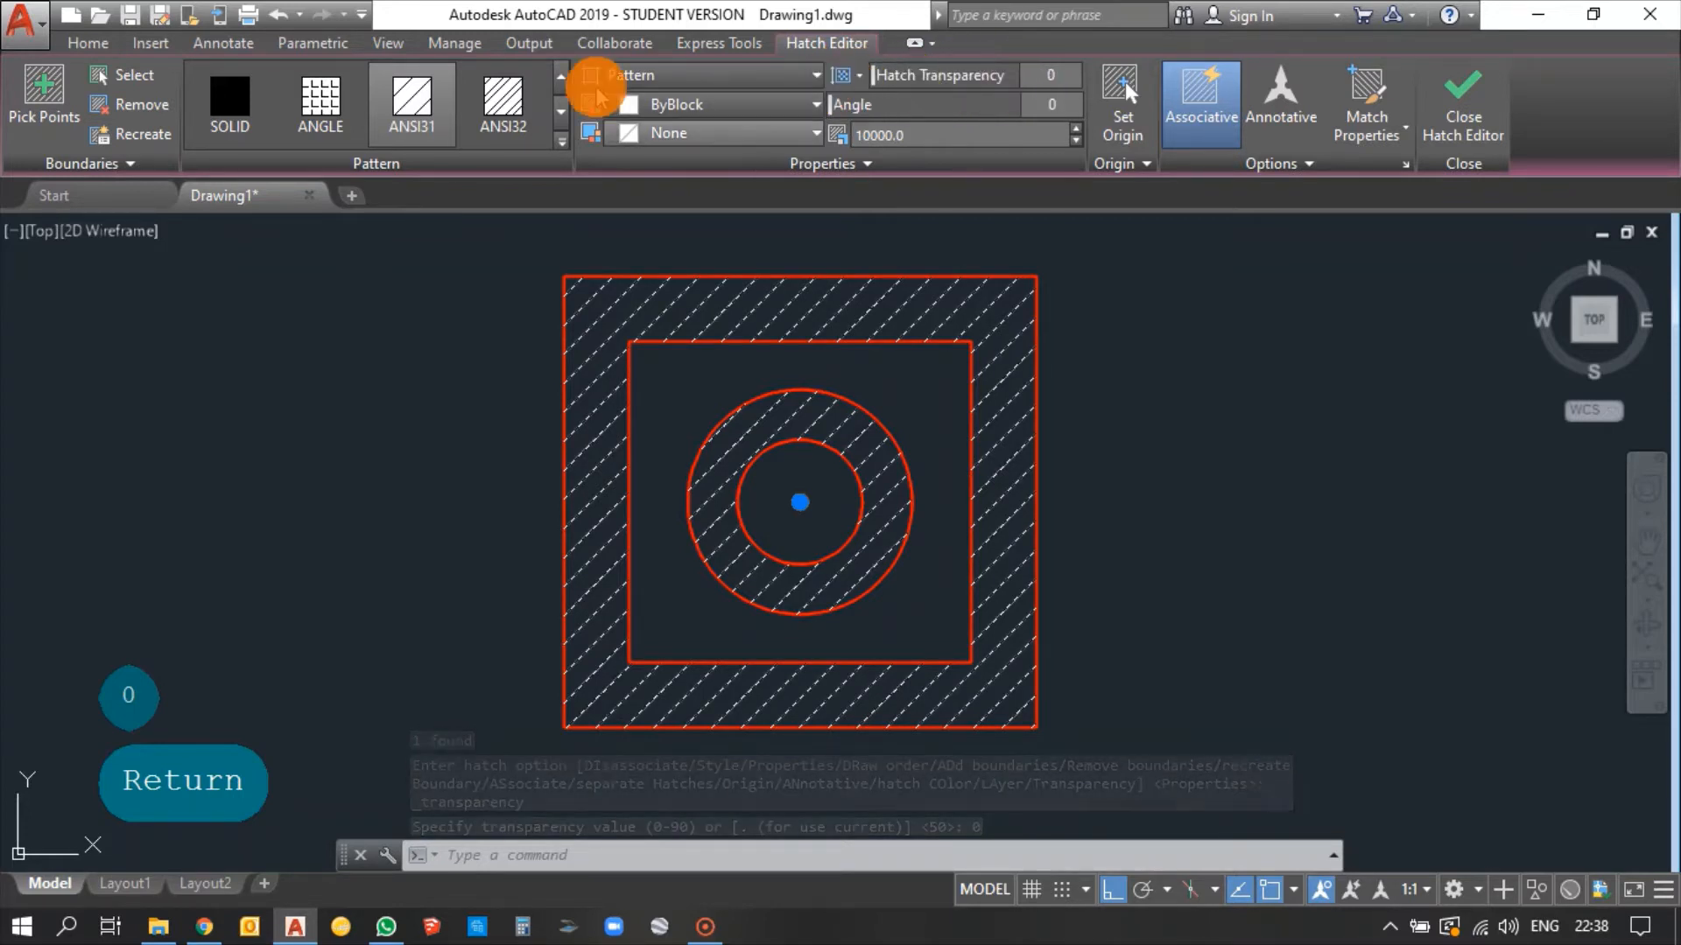
Set the selected ANSI31 hatch's colour to Yellow and deselect the hatch.
click(696, 106)
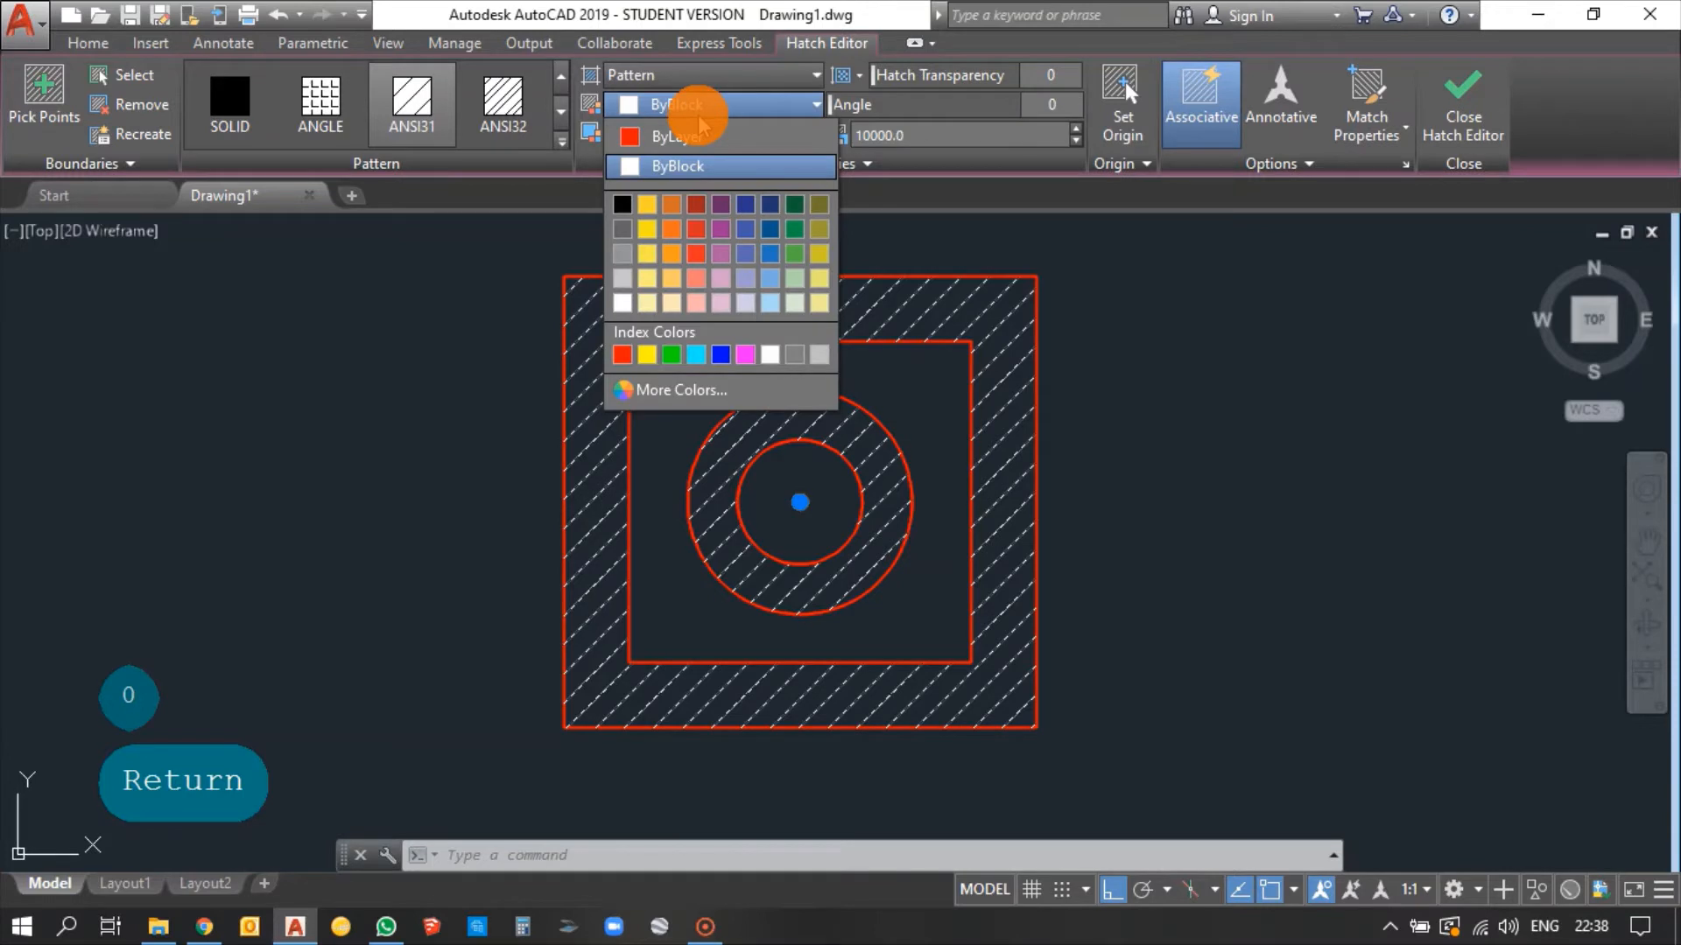
click(646, 354)
scroll(639, 315, up, 2)
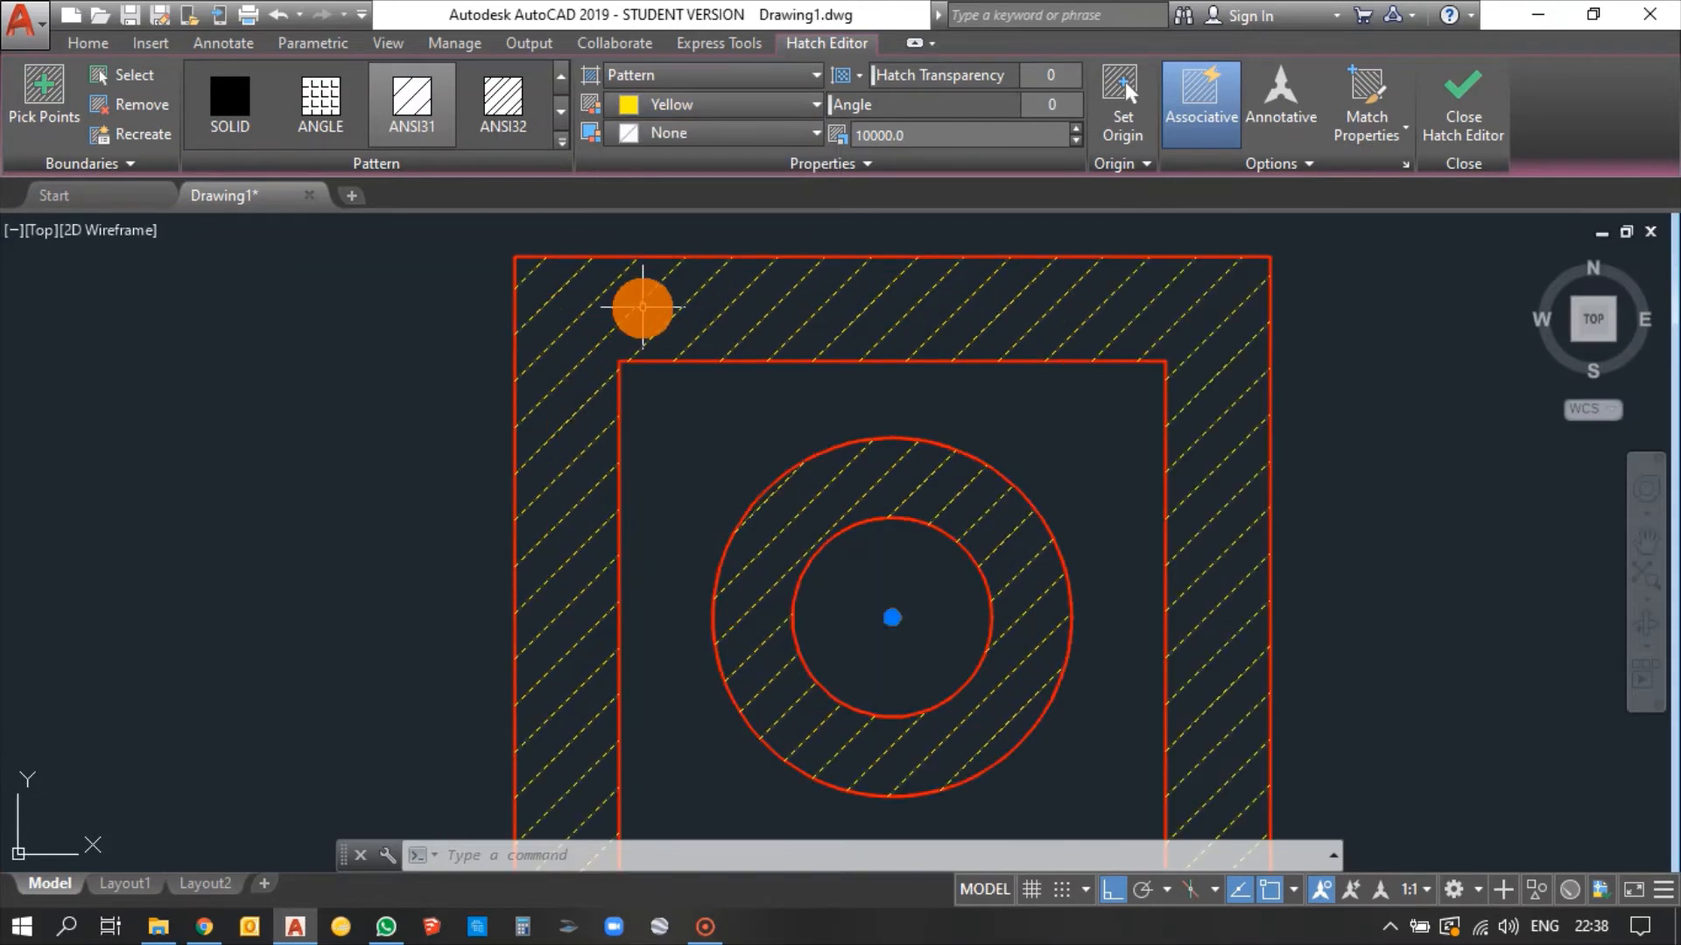
key(Escape)
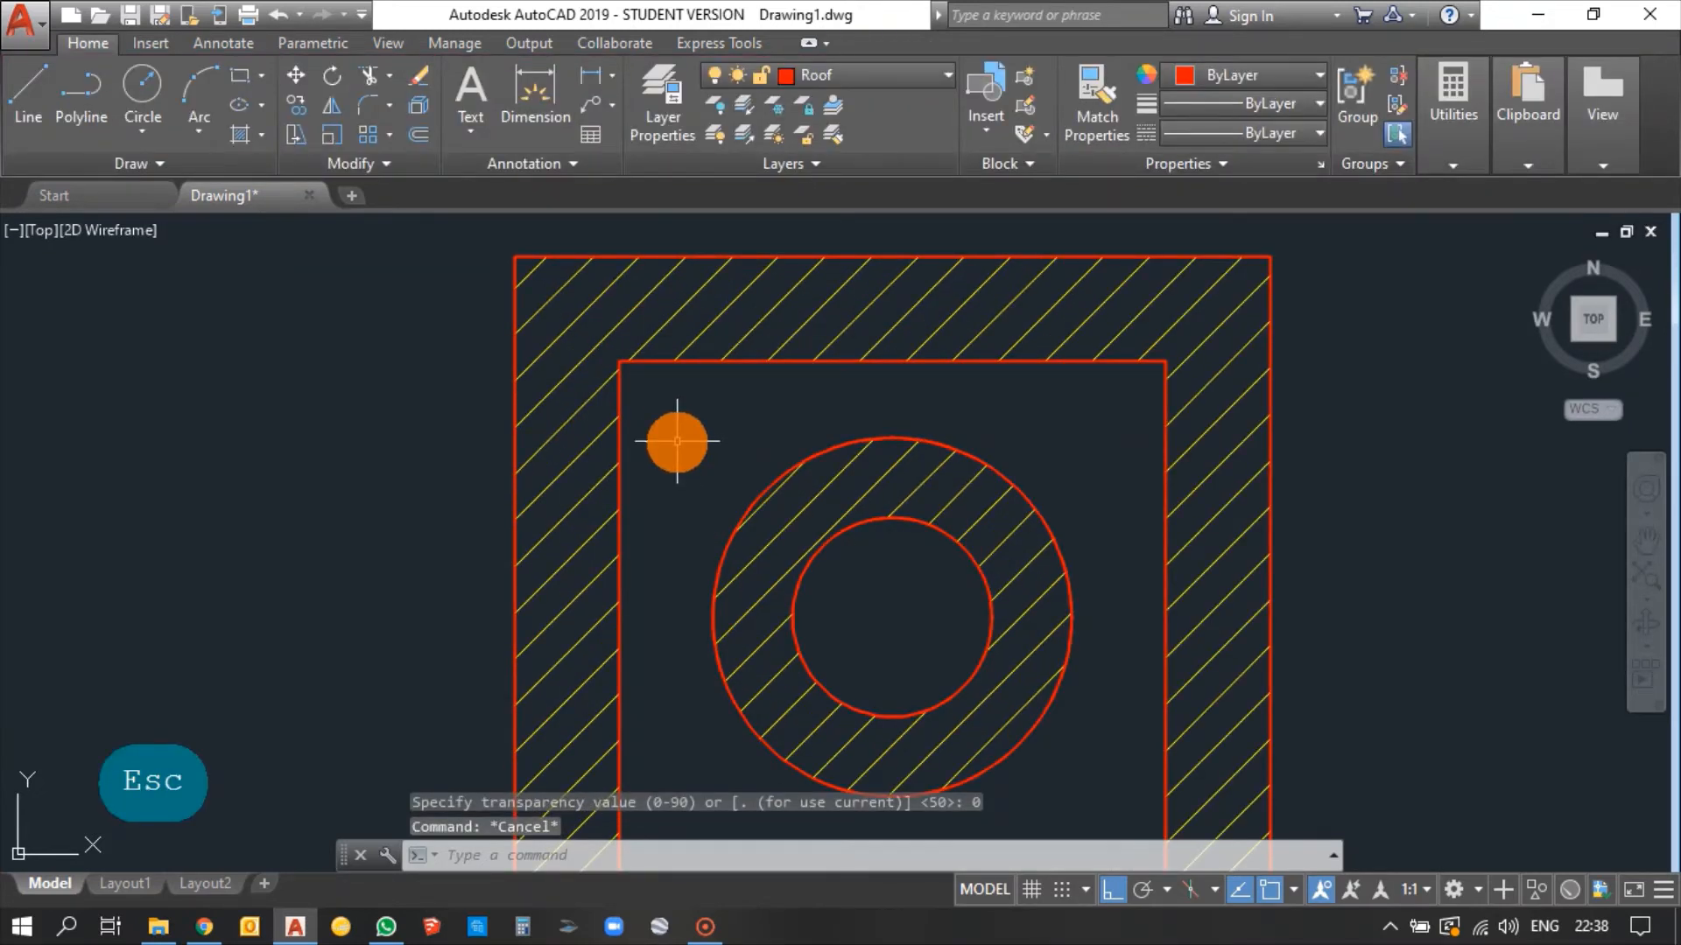
Select the yellow ANSI31 hatch, assign it to the MISC layer, and deselect it.
click(665, 328)
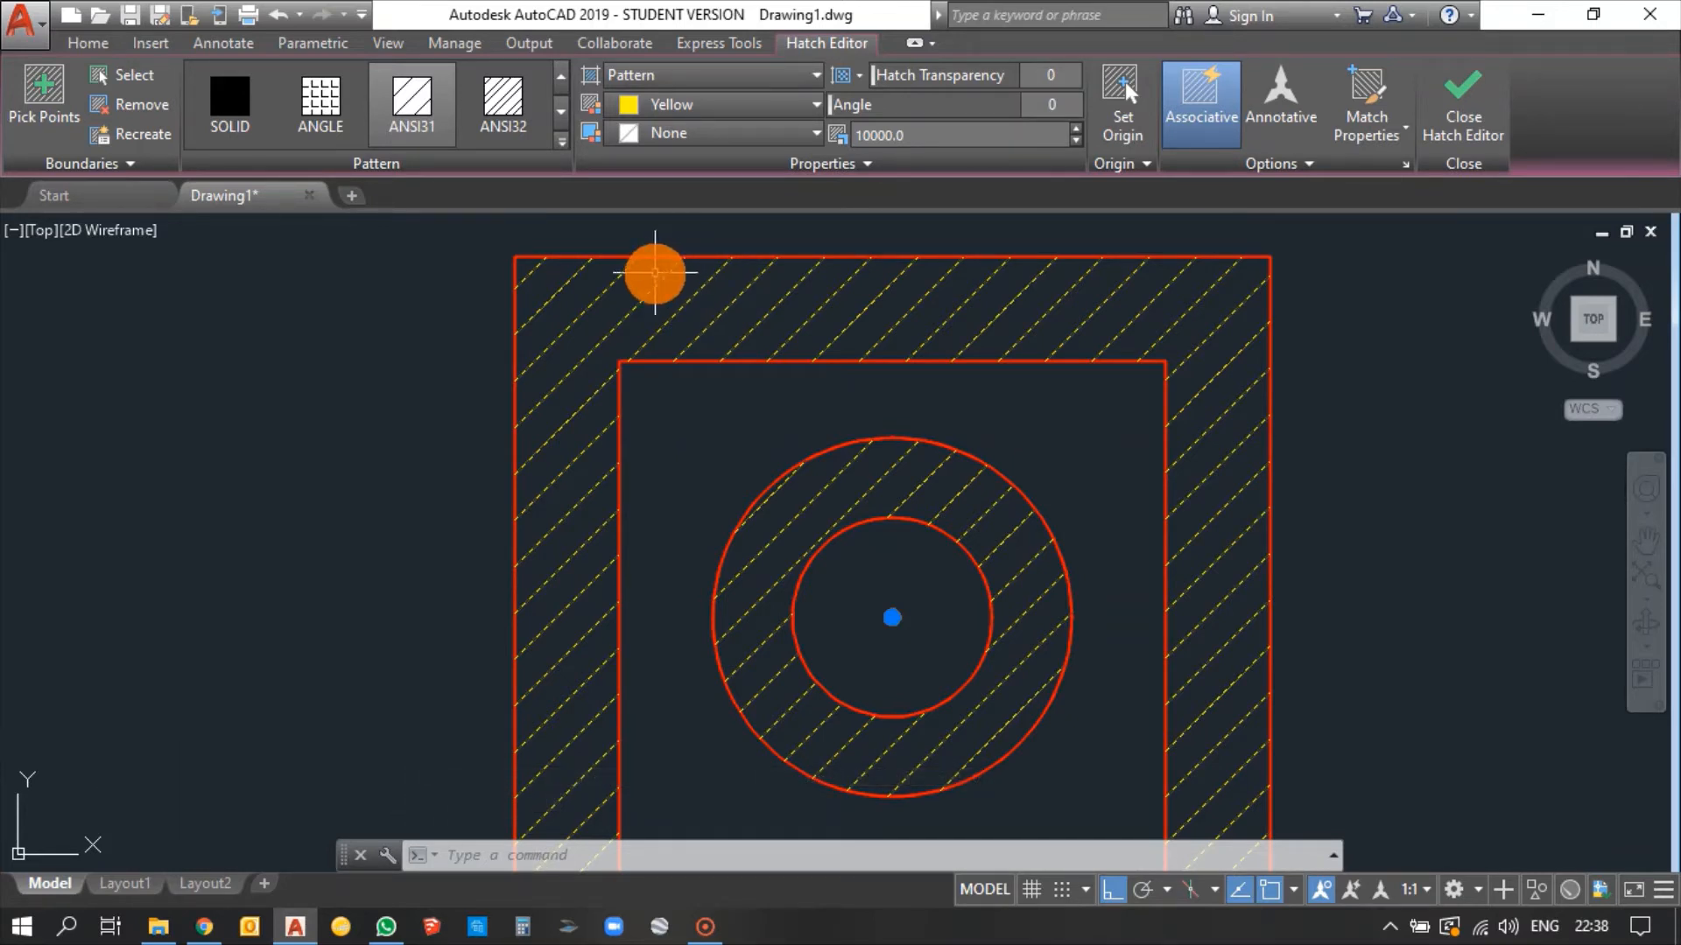
click(858, 166)
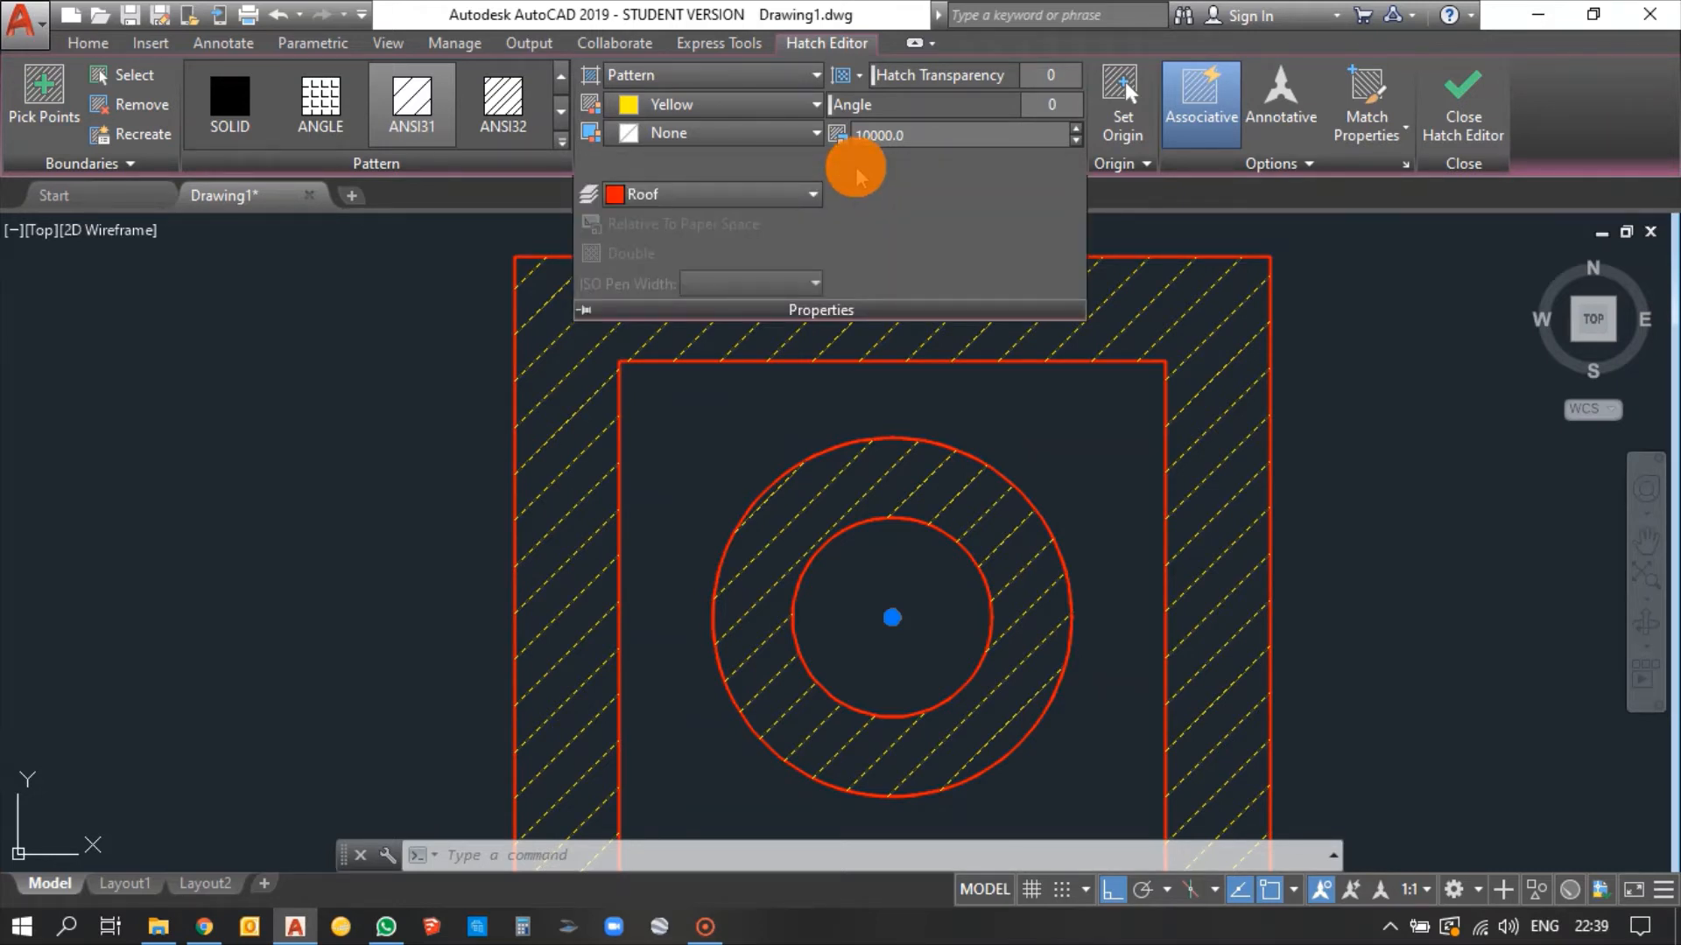
click(812, 196)
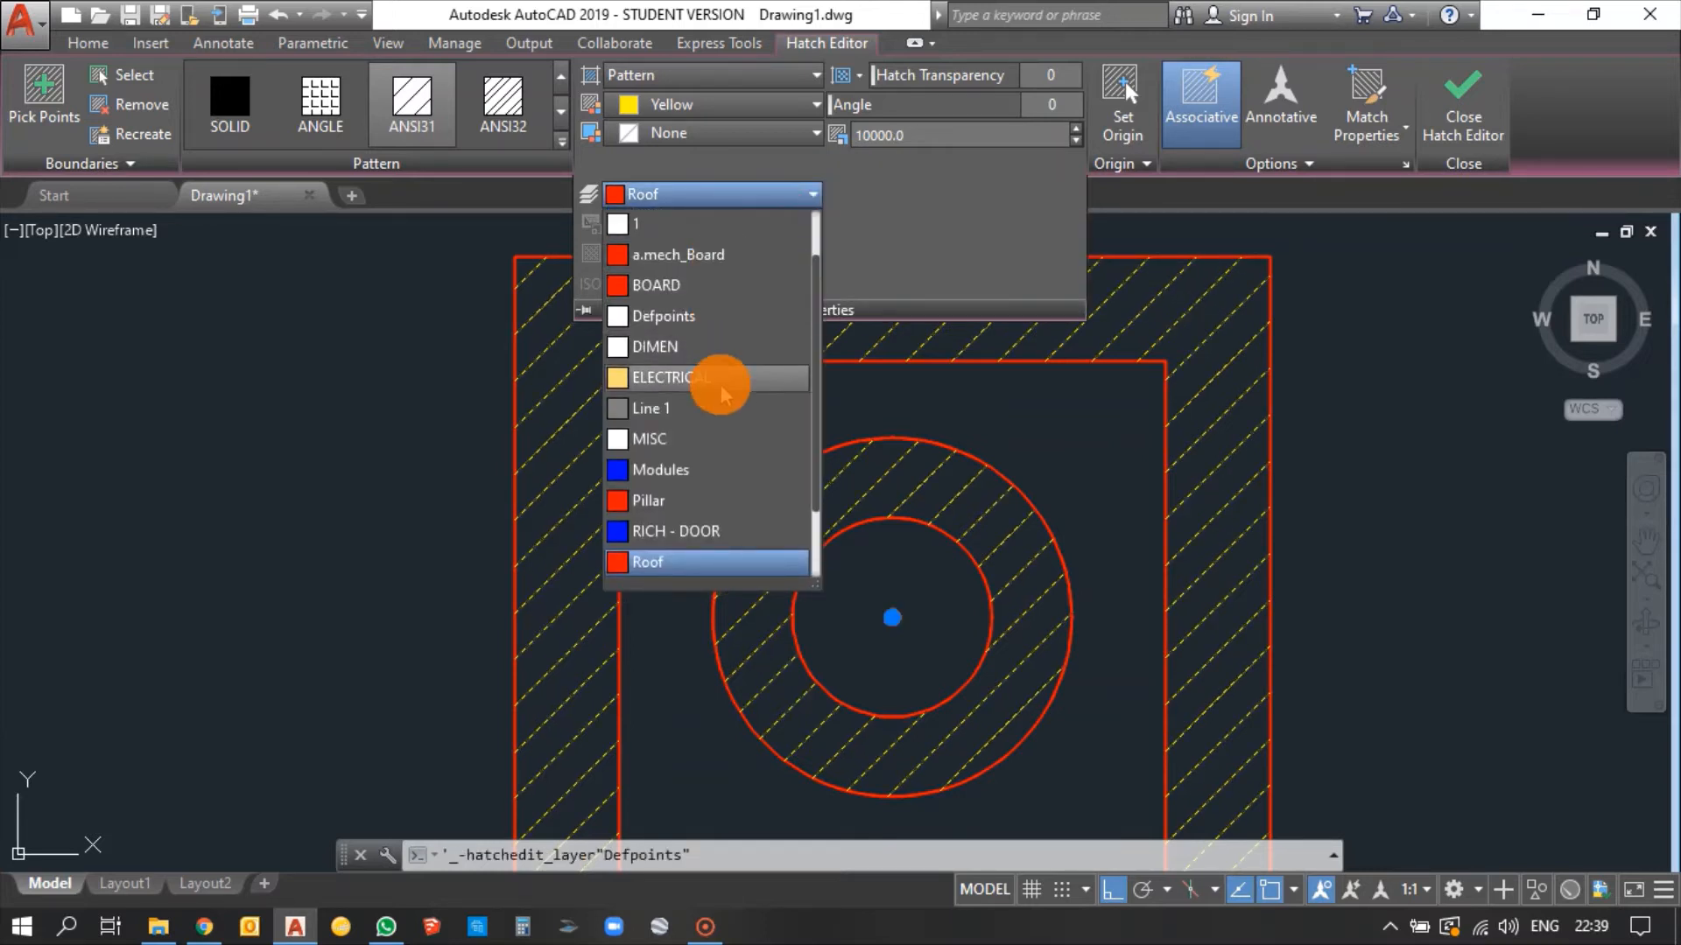
scroll(717, 402, down, 3)
scroll(716, 403, up, 3)
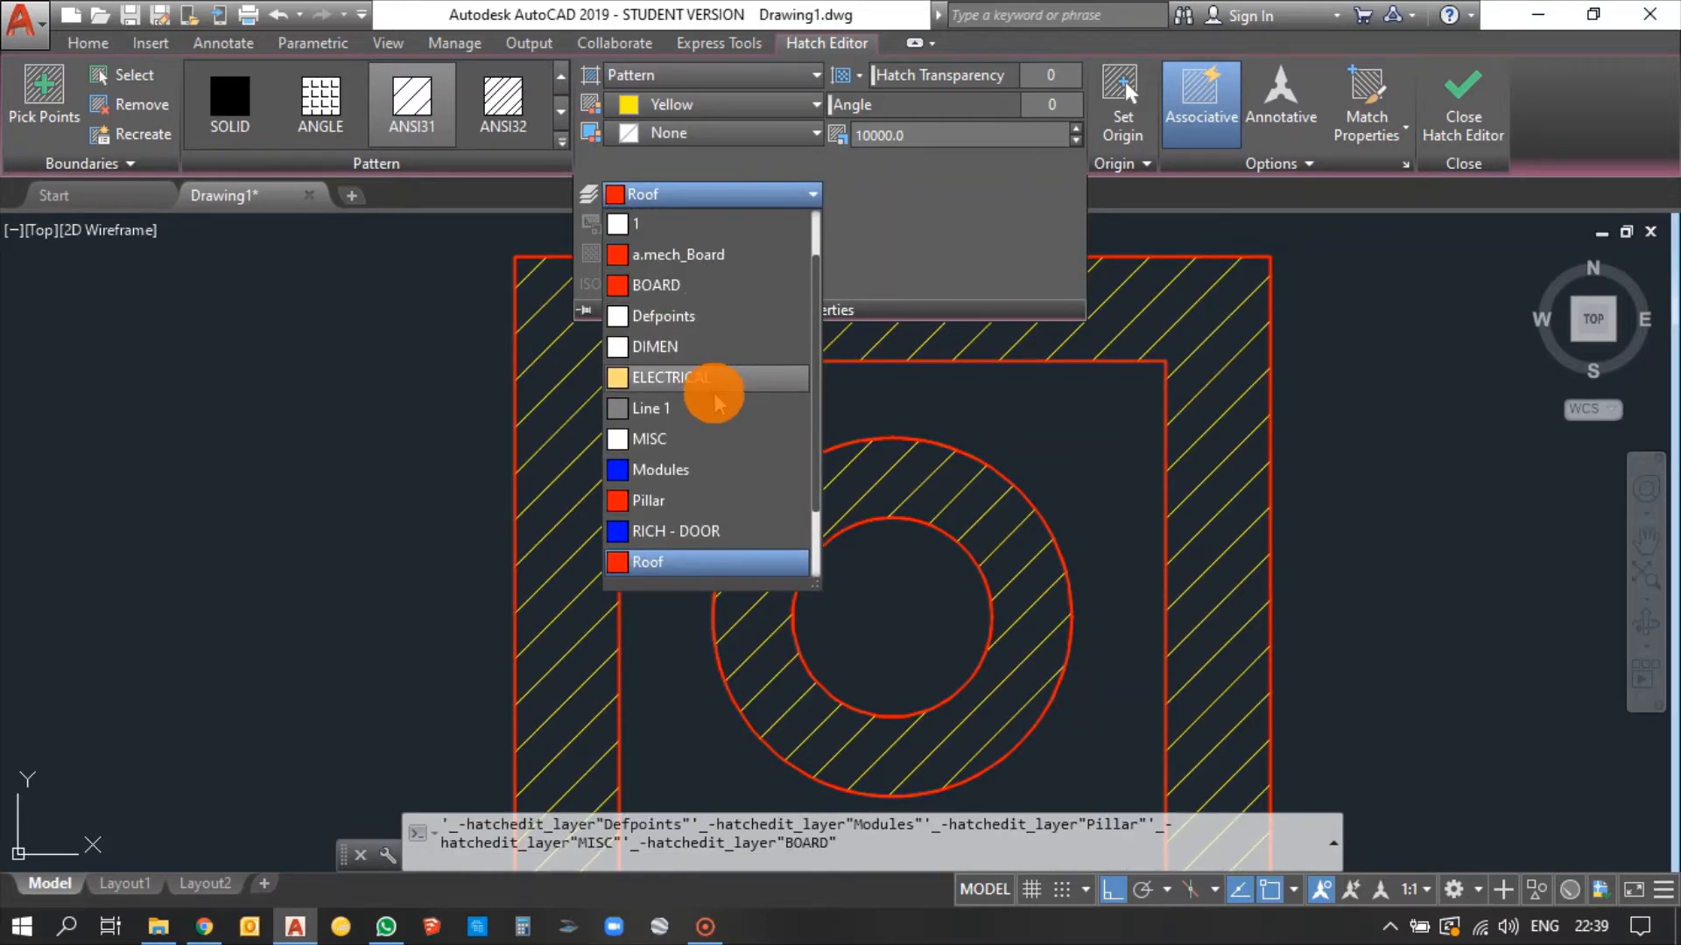
scroll(712, 392, down, 1)
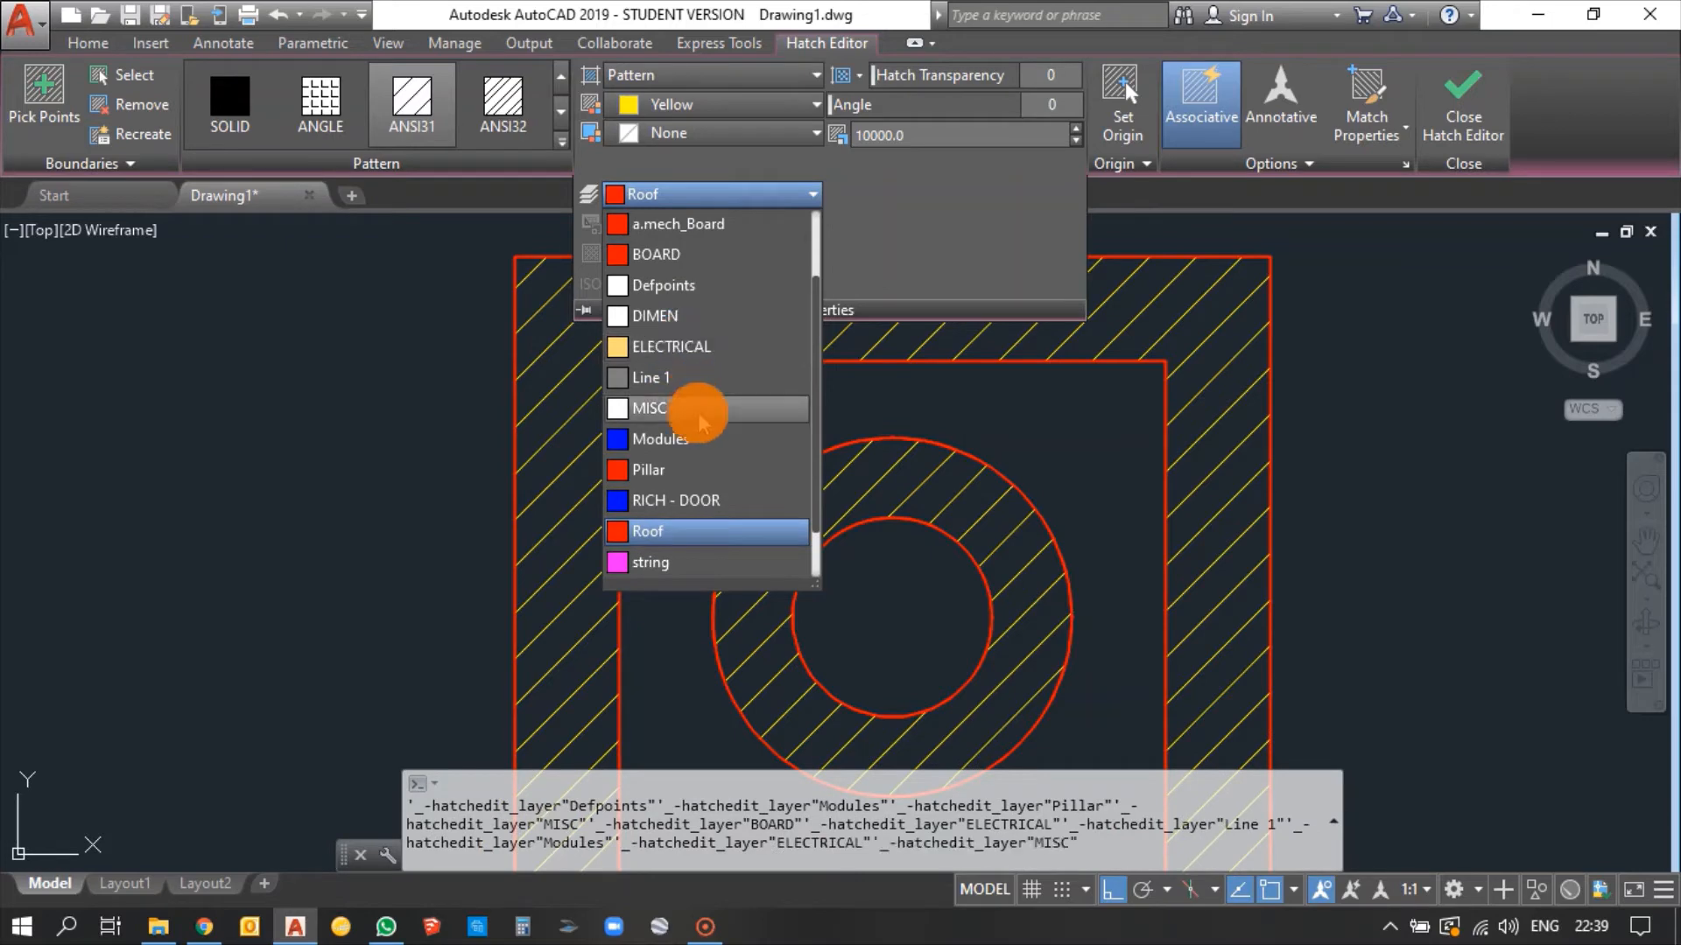
click(691, 409)
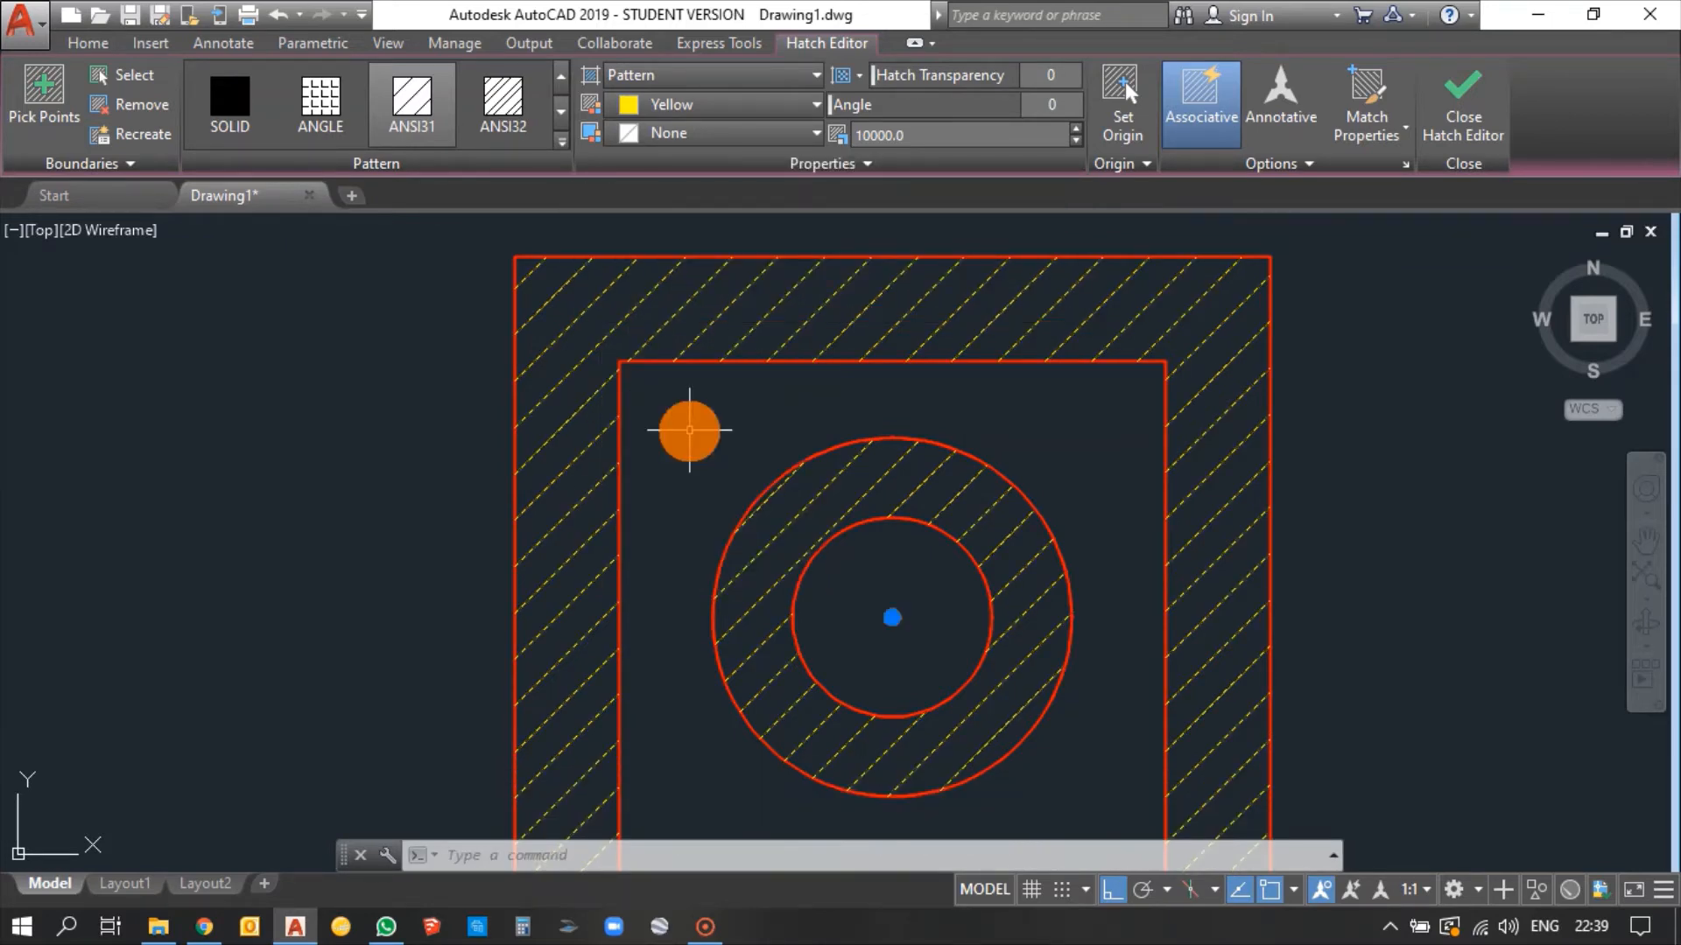
key(Escape)
key(Escape)
scroll(653, 375, down, 2)
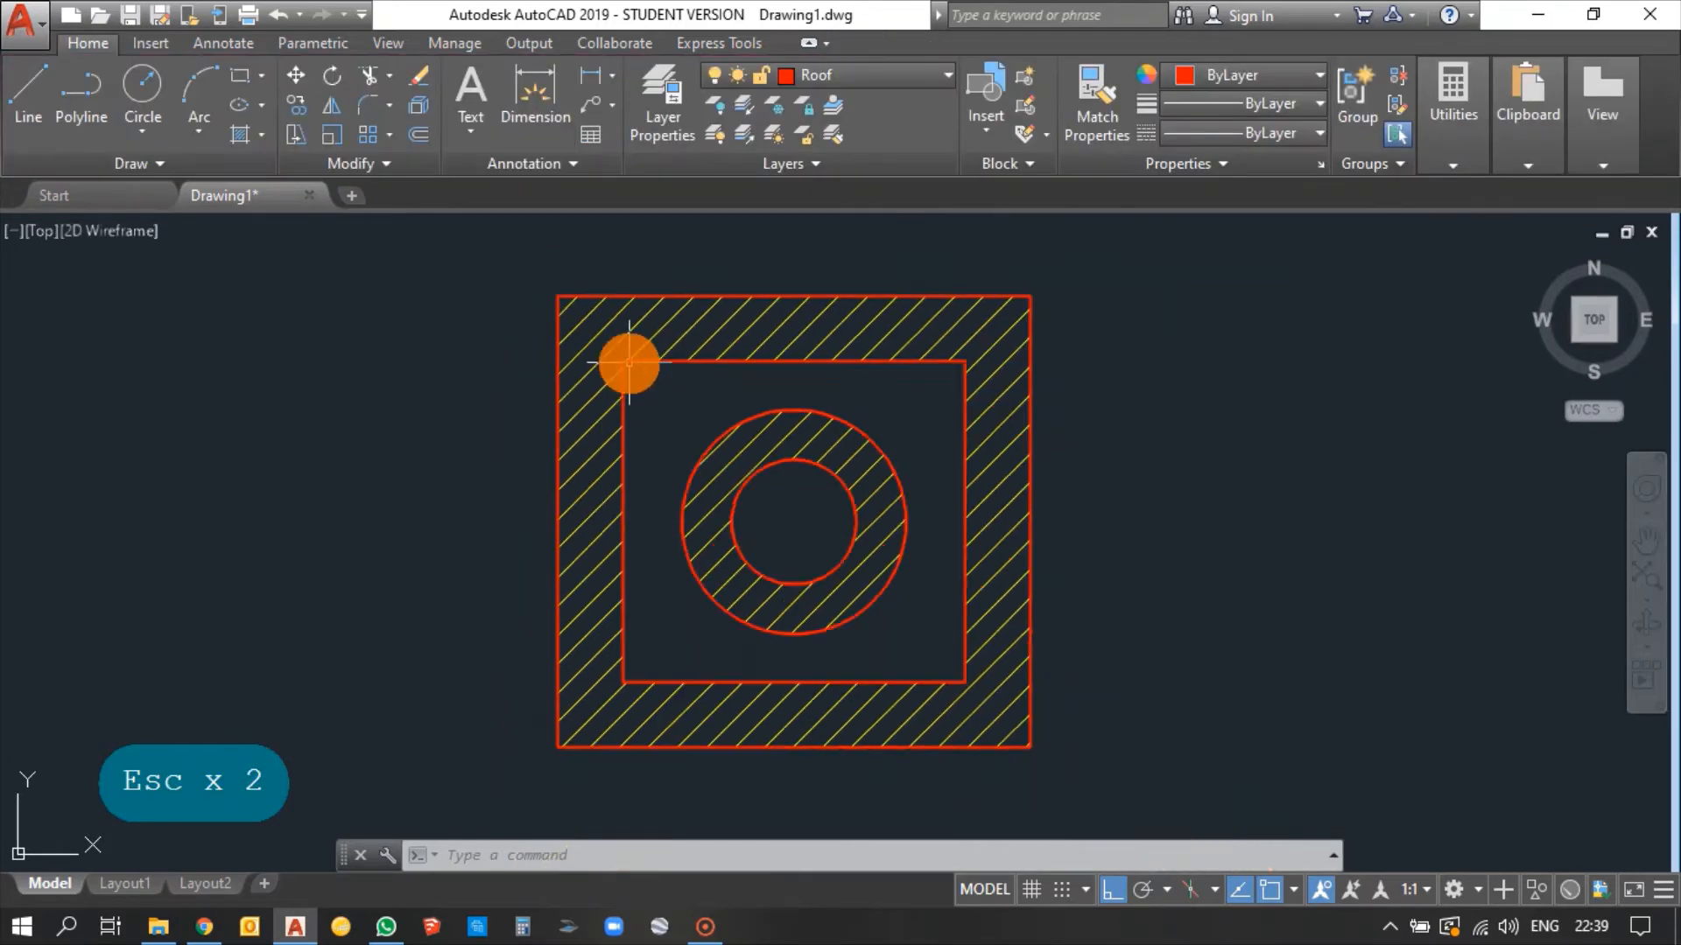
Select the yellow hatch and examine the island detection options available for it.
scroll(665, 333, up, 4)
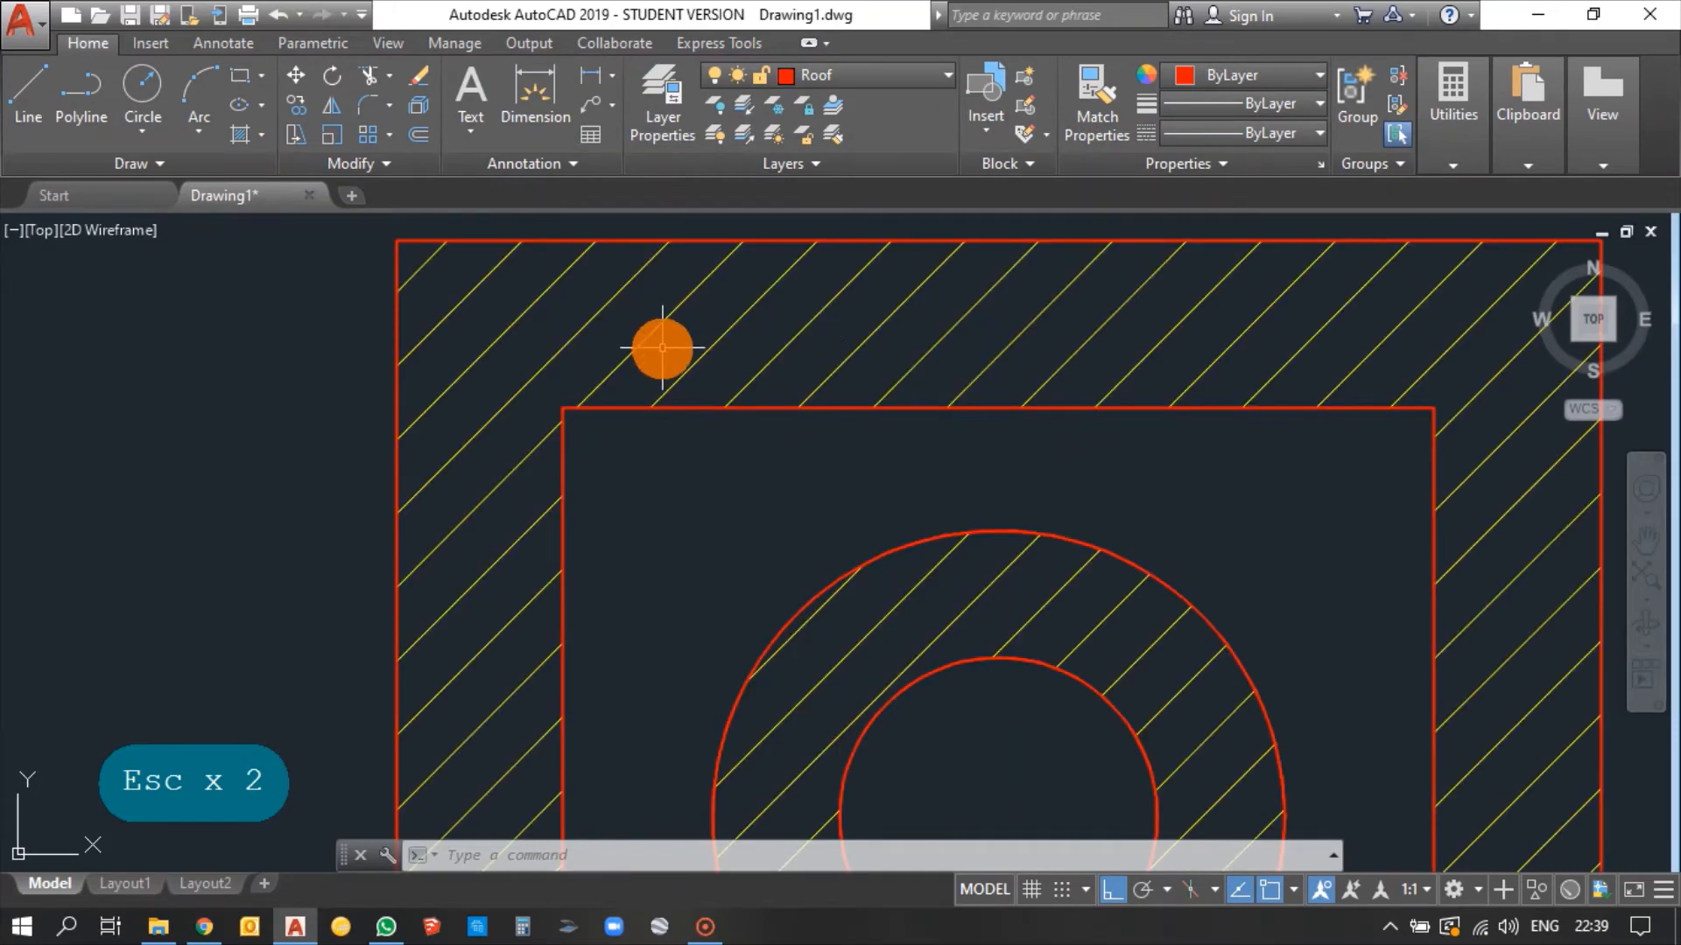
scroll(663, 348, down, 2)
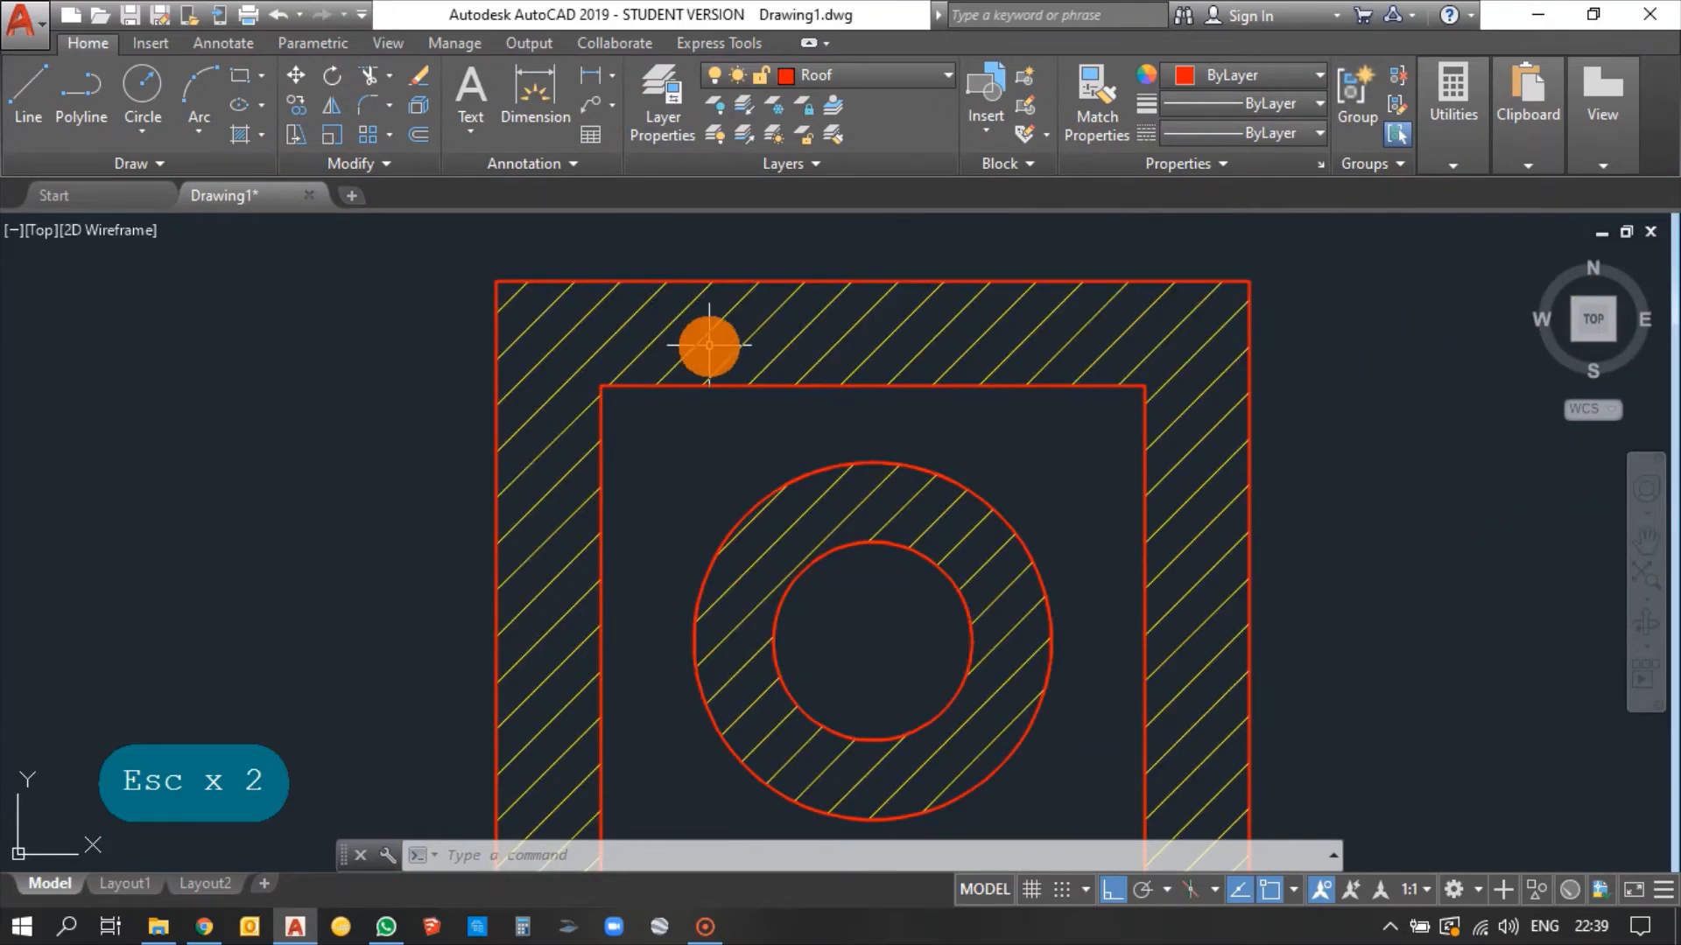
scroll(709, 344, down, 2)
key(alt)
key(alt)
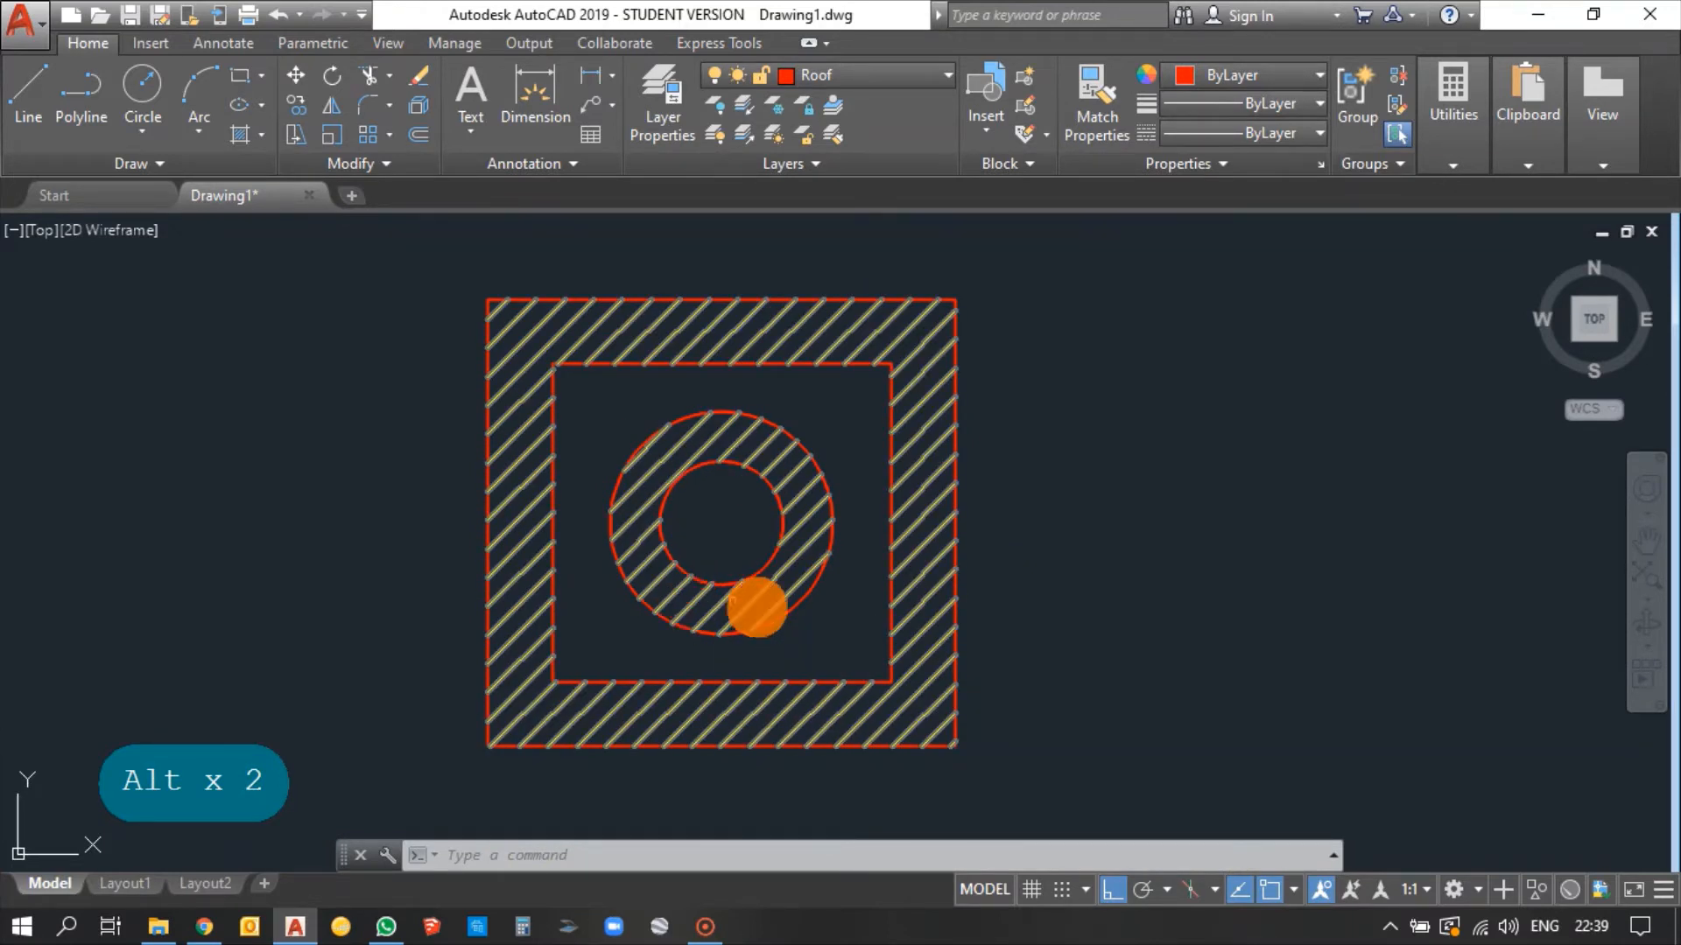
click(830, 547)
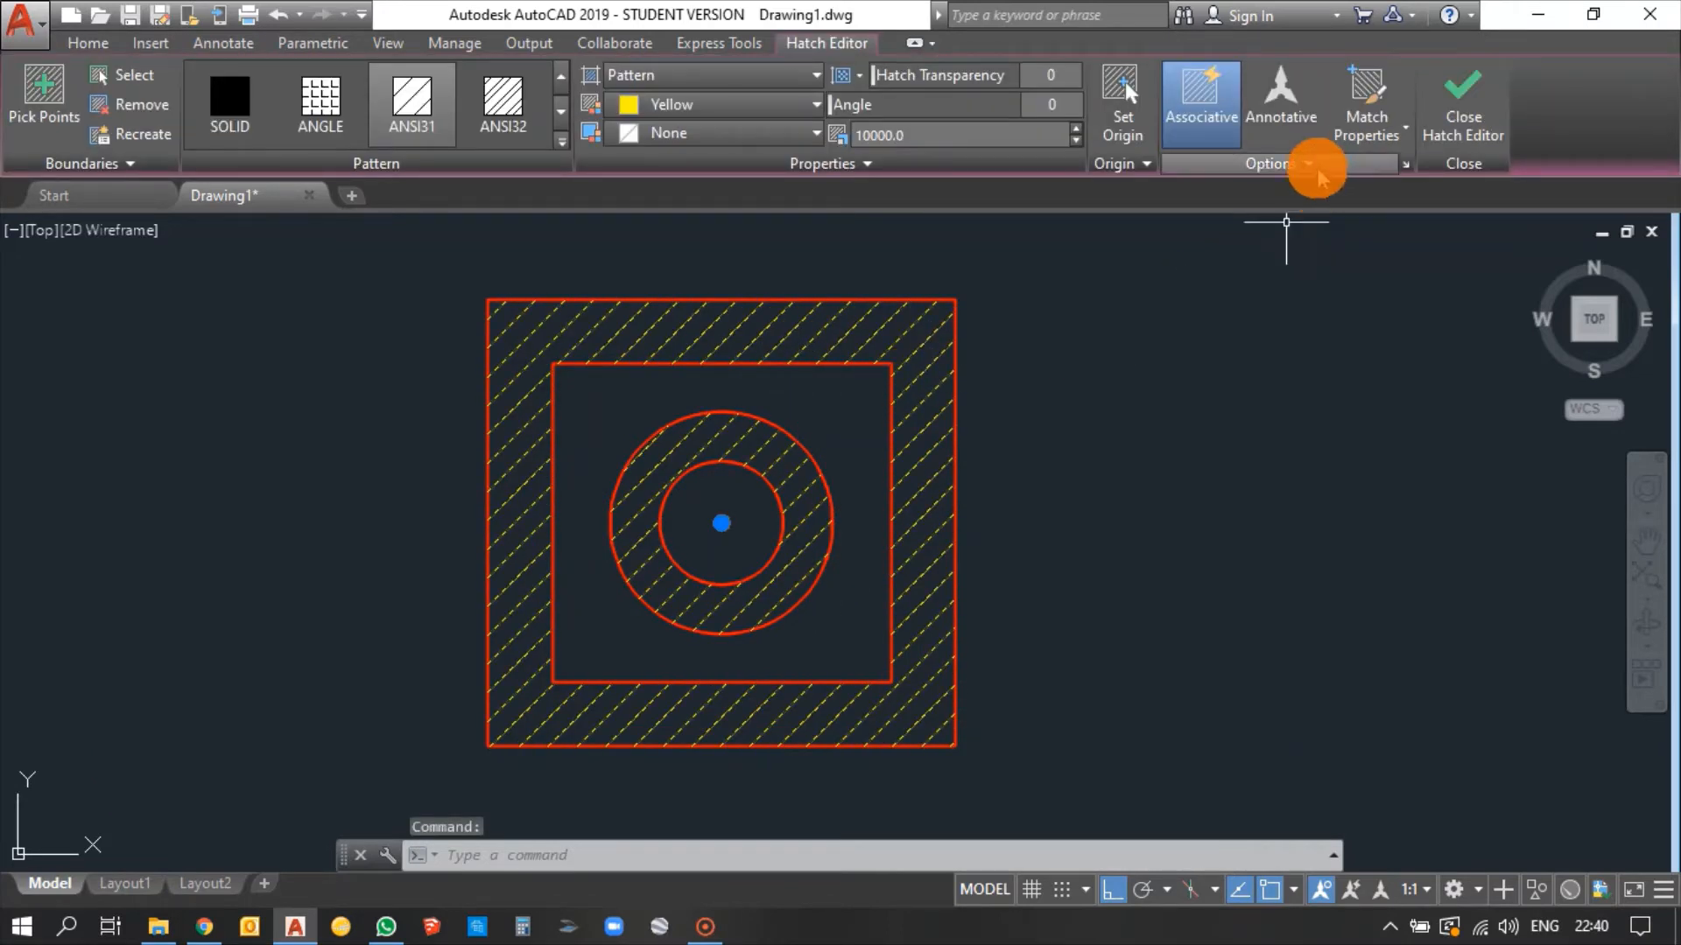
click(1311, 165)
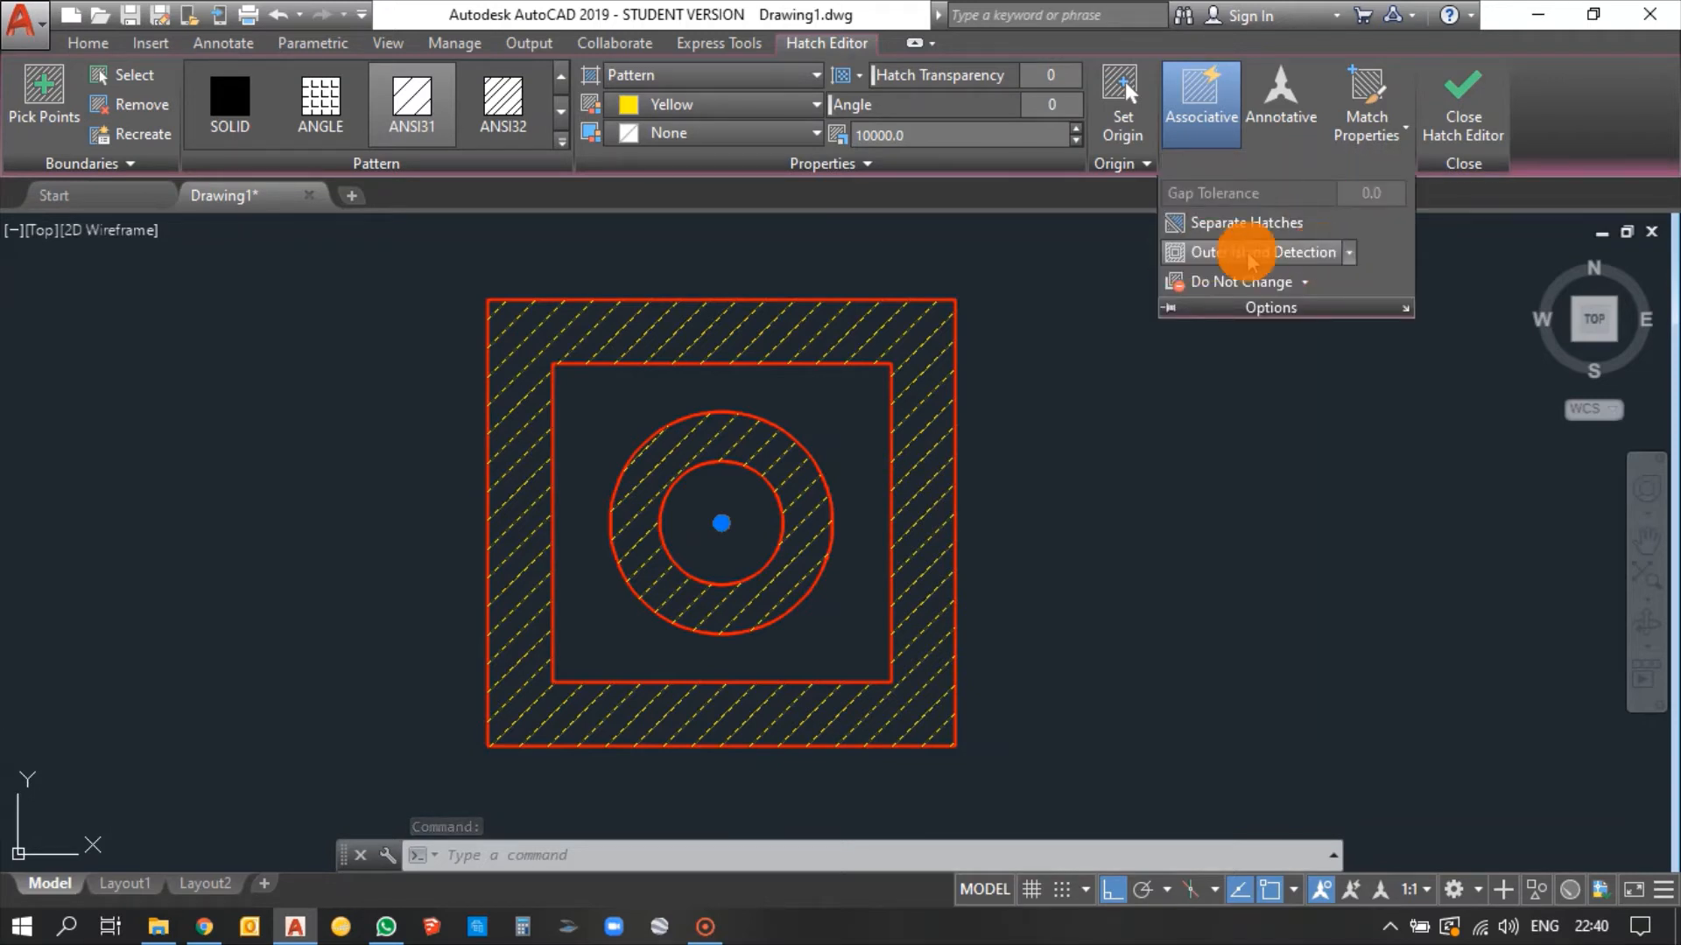
click(1349, 254)
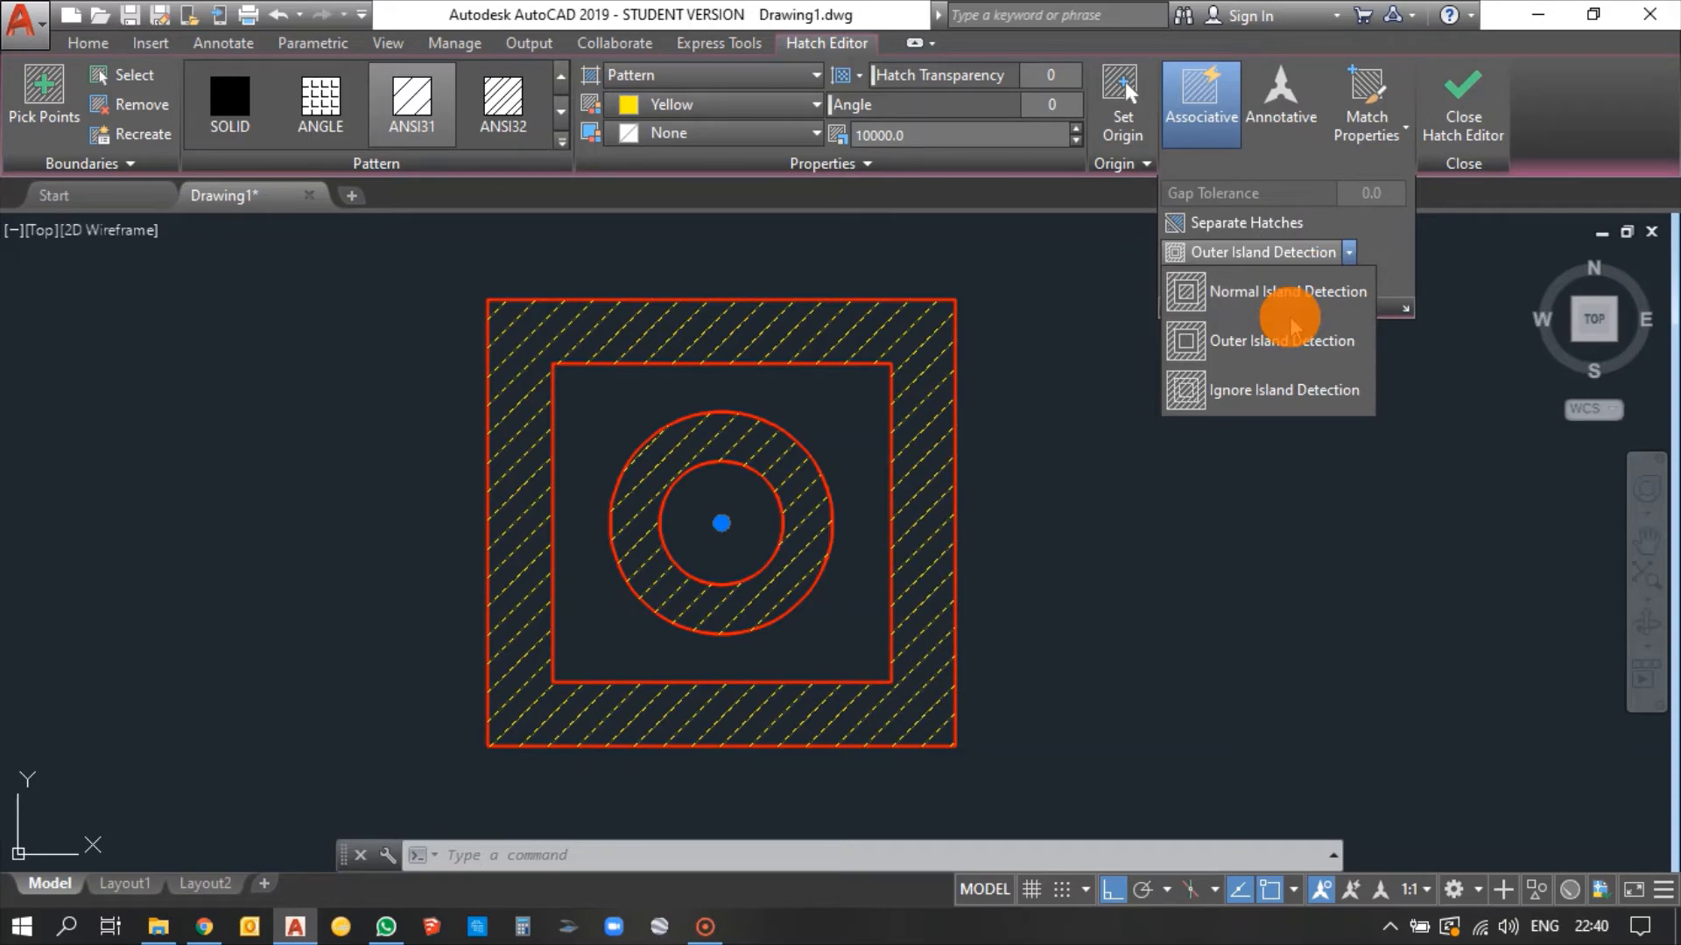
key(Escape)
Erase the yellow hatch and create a new ANSI31 hatch between the two squares using Outer Island Detection.
key(e)
key(space)
key(h)
key(space)
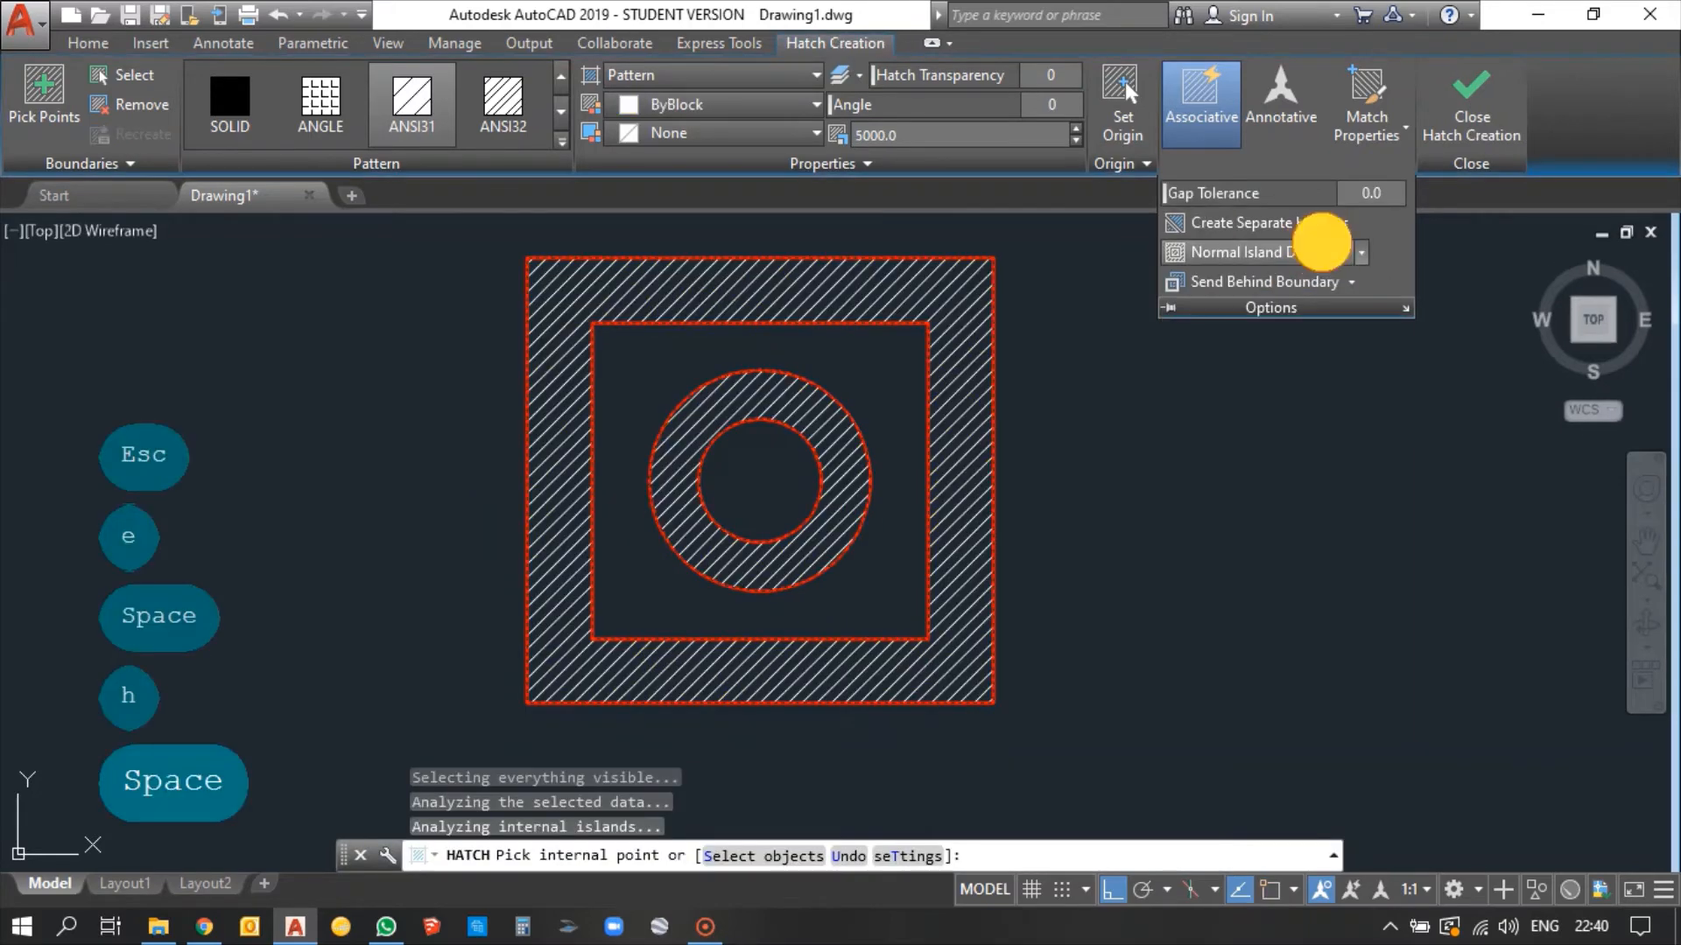
click(1340, 256)
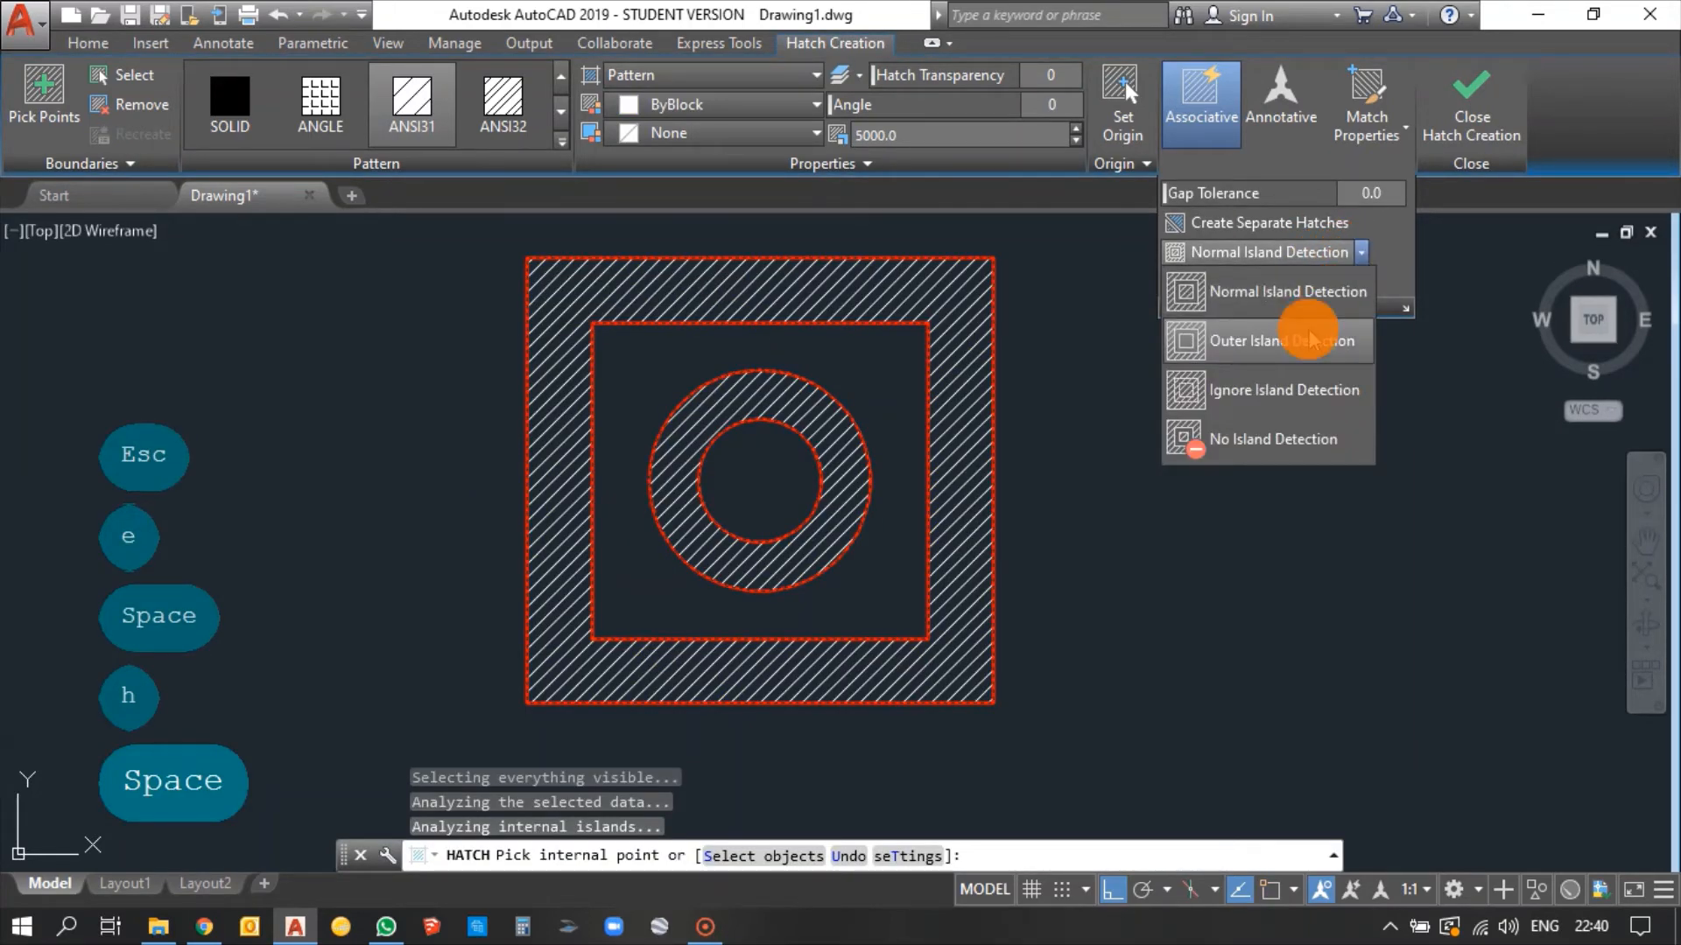
click(1310, 340)
key(Escape)
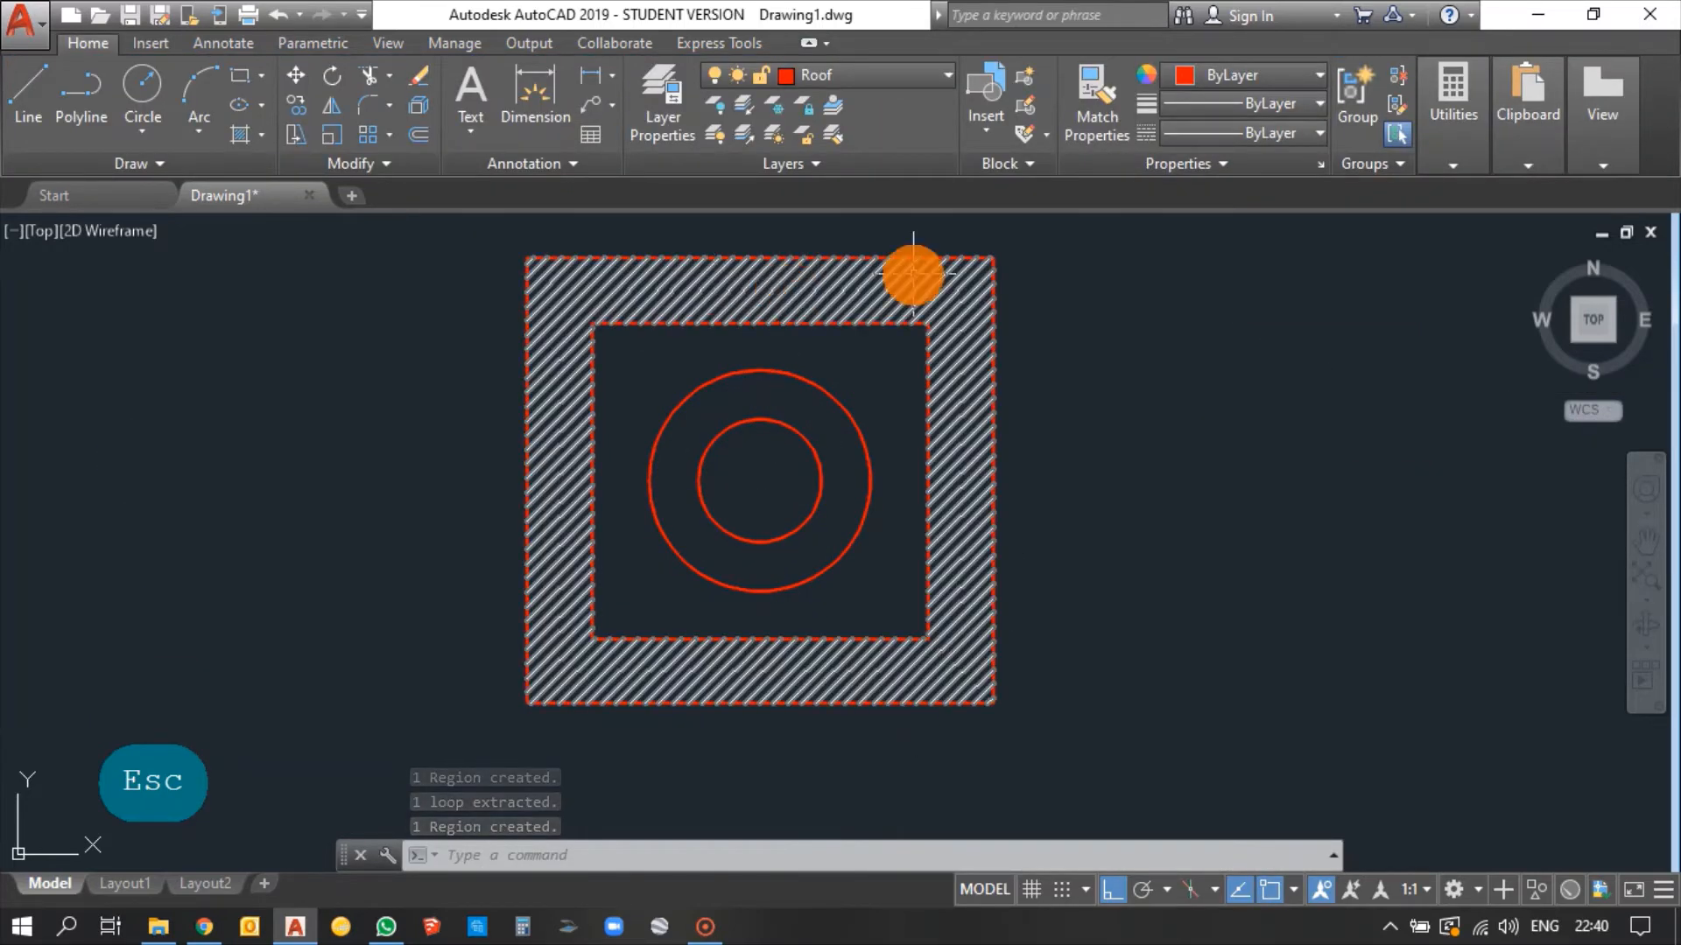
Select the new ANSI31 hatch and switch it to Ignore Island Detection.
click(845, 297)
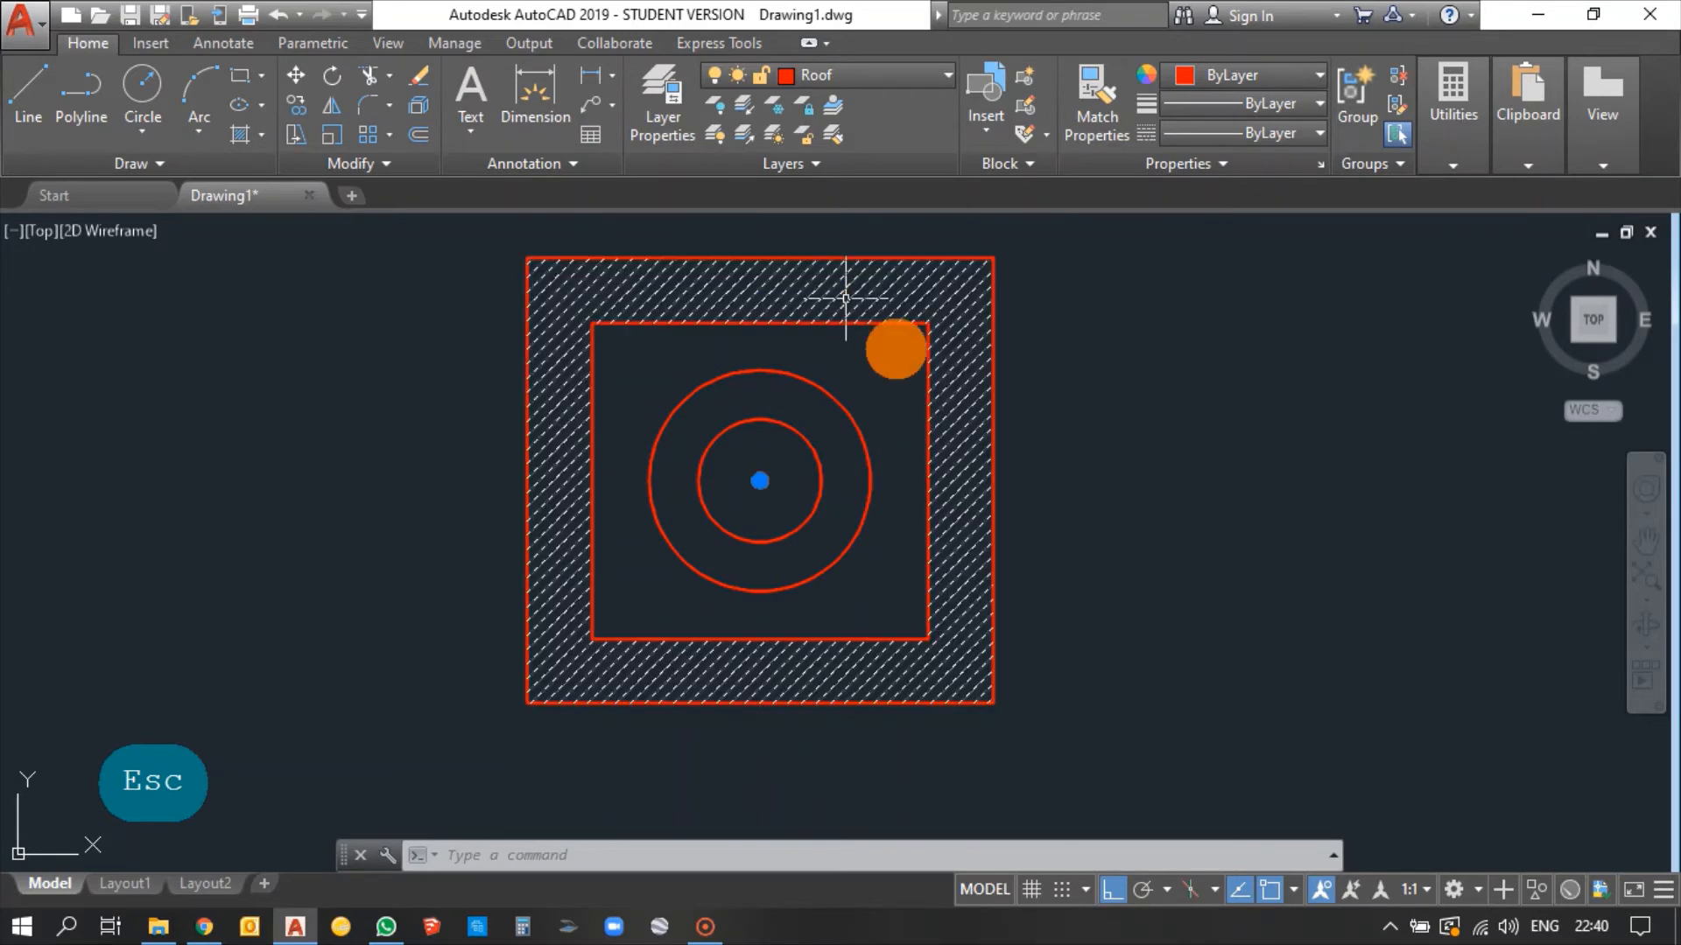
click(1317, 167)
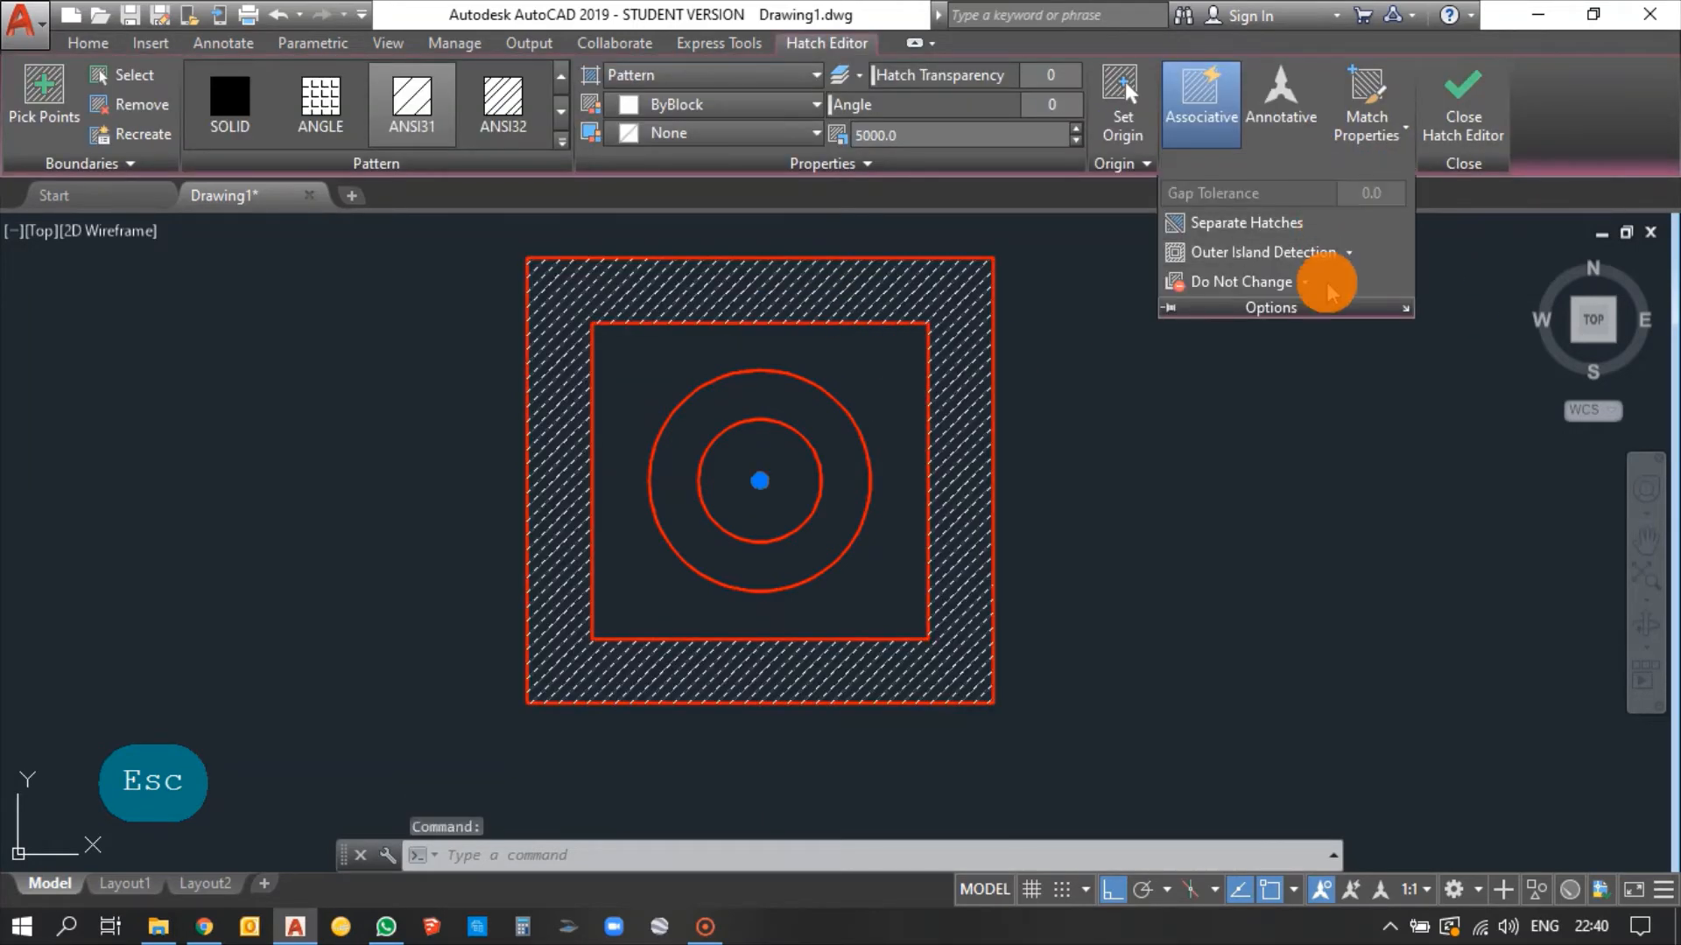
click(1348, 252)
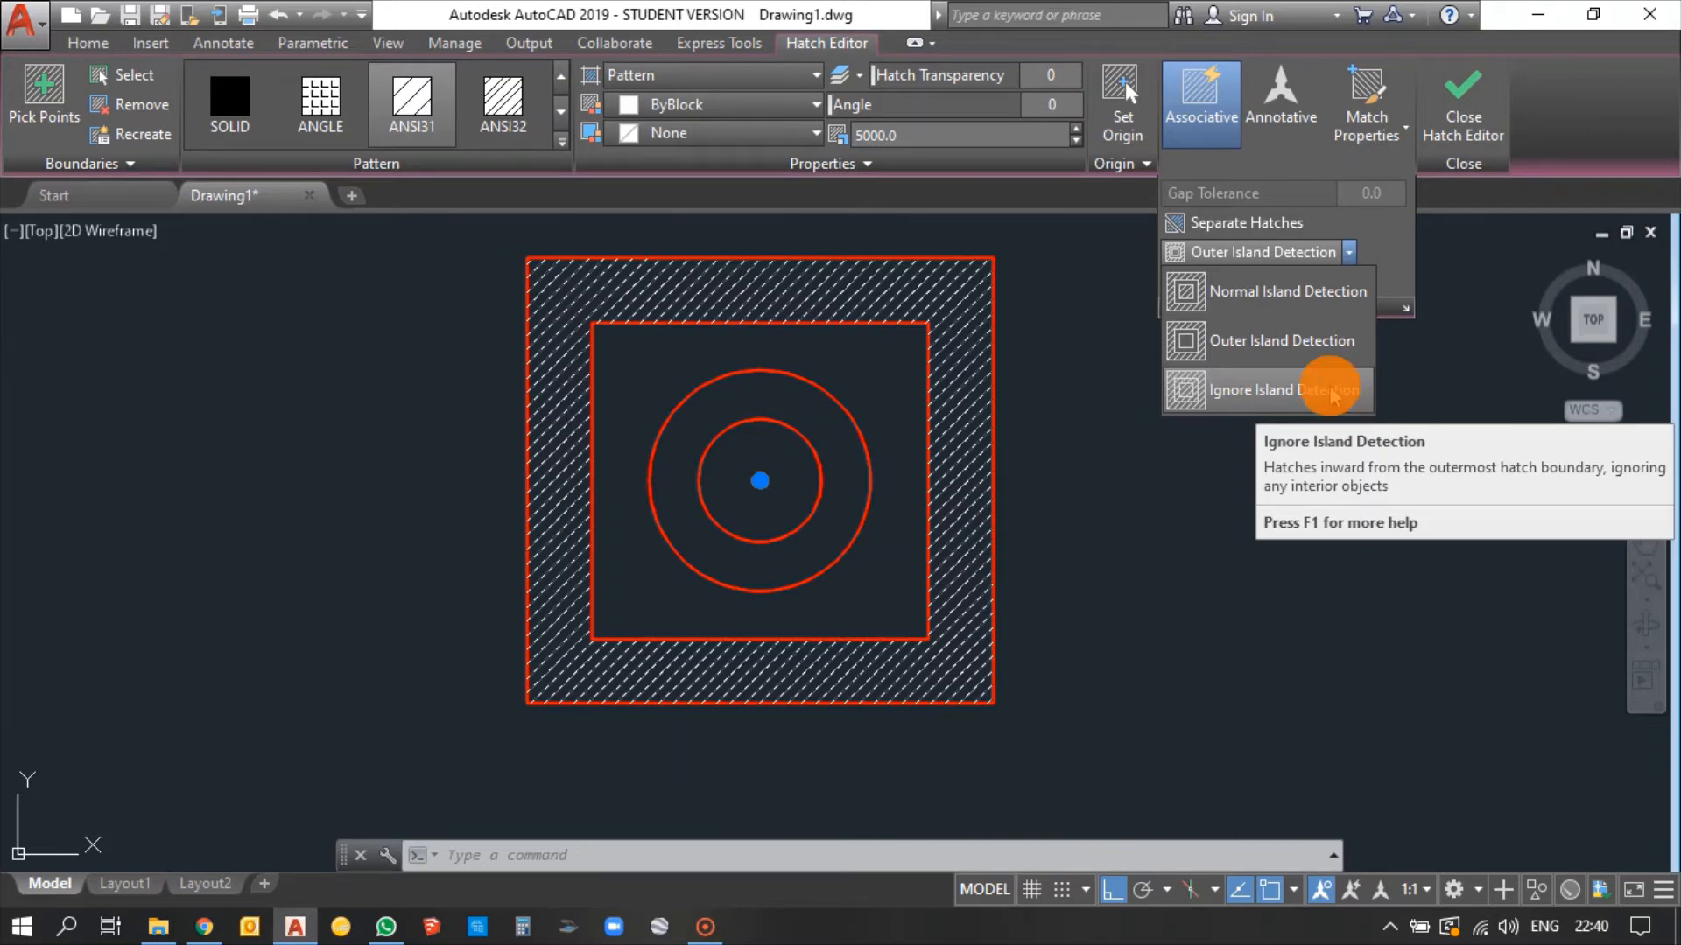
click(1329, 387)
scroll(691, 460, up, 2)
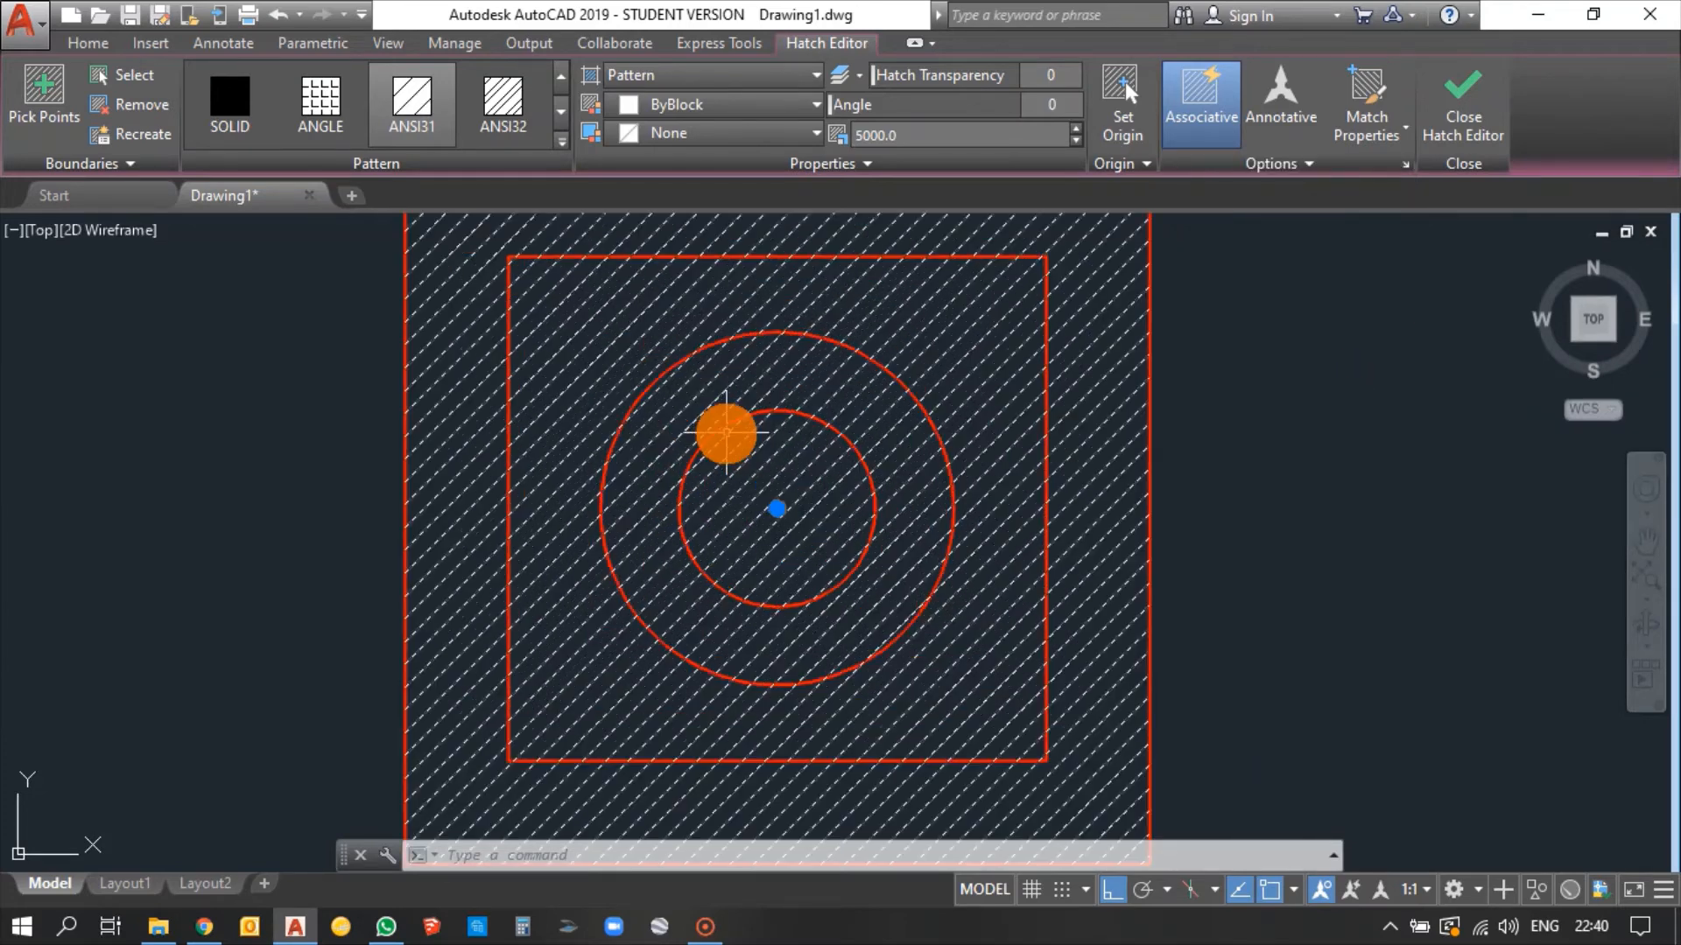
scroll(767, 488, down, 2)
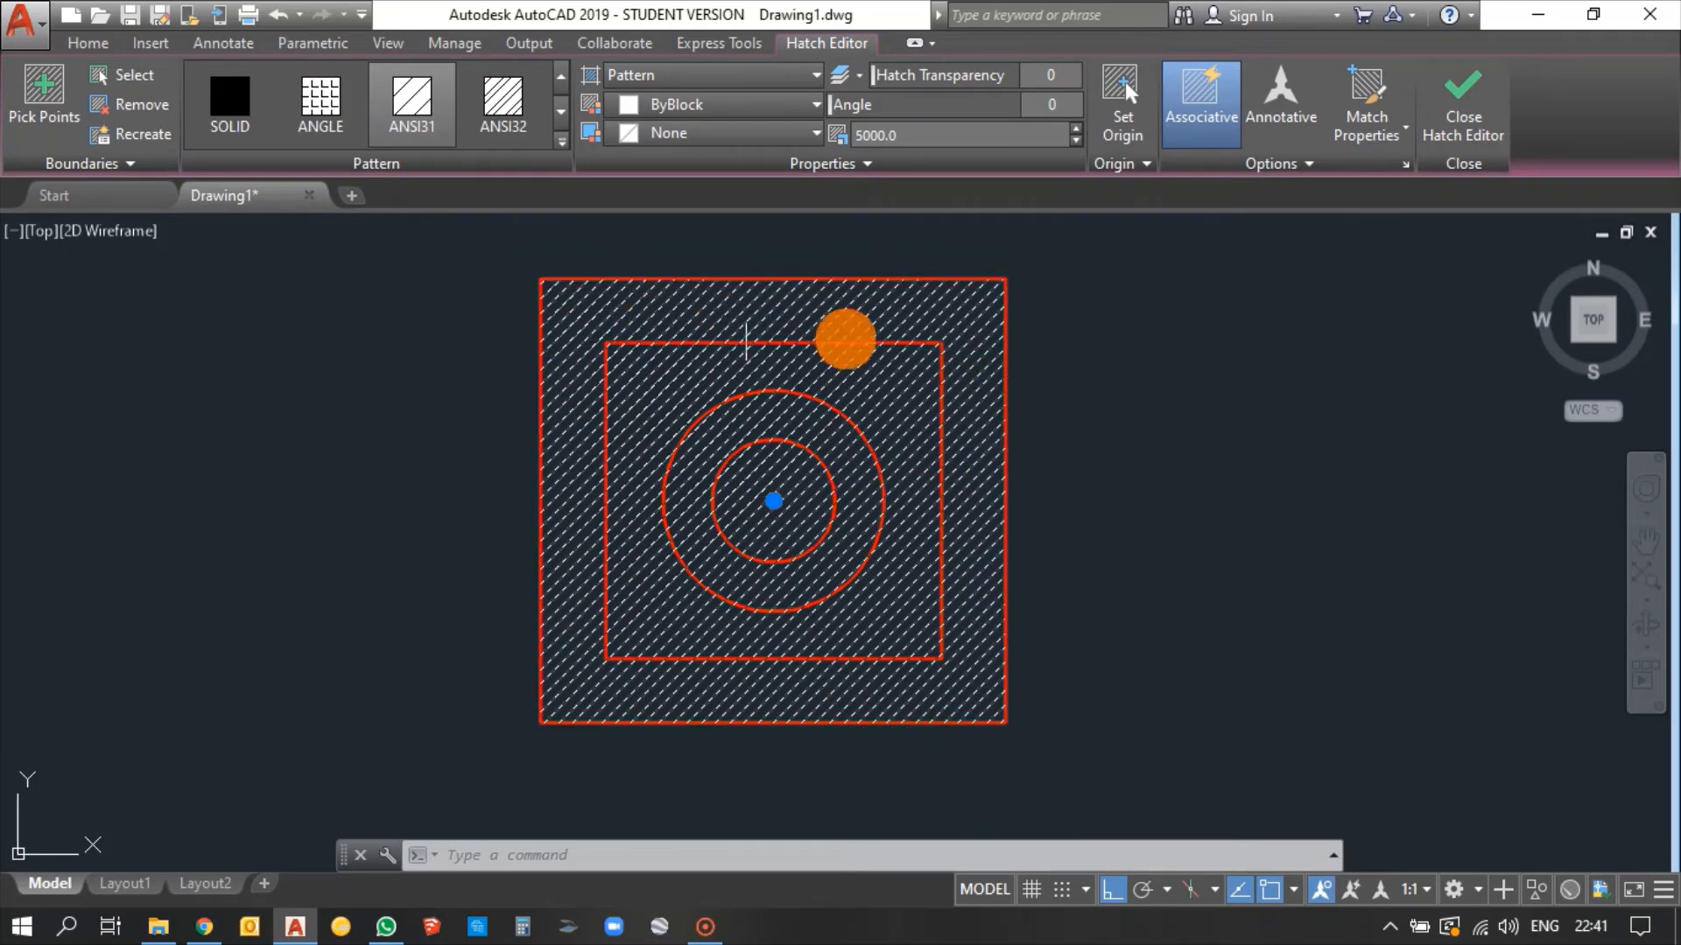
Return the selected hatch to Outer Island Detection and deselect it.
click(1321, 167)
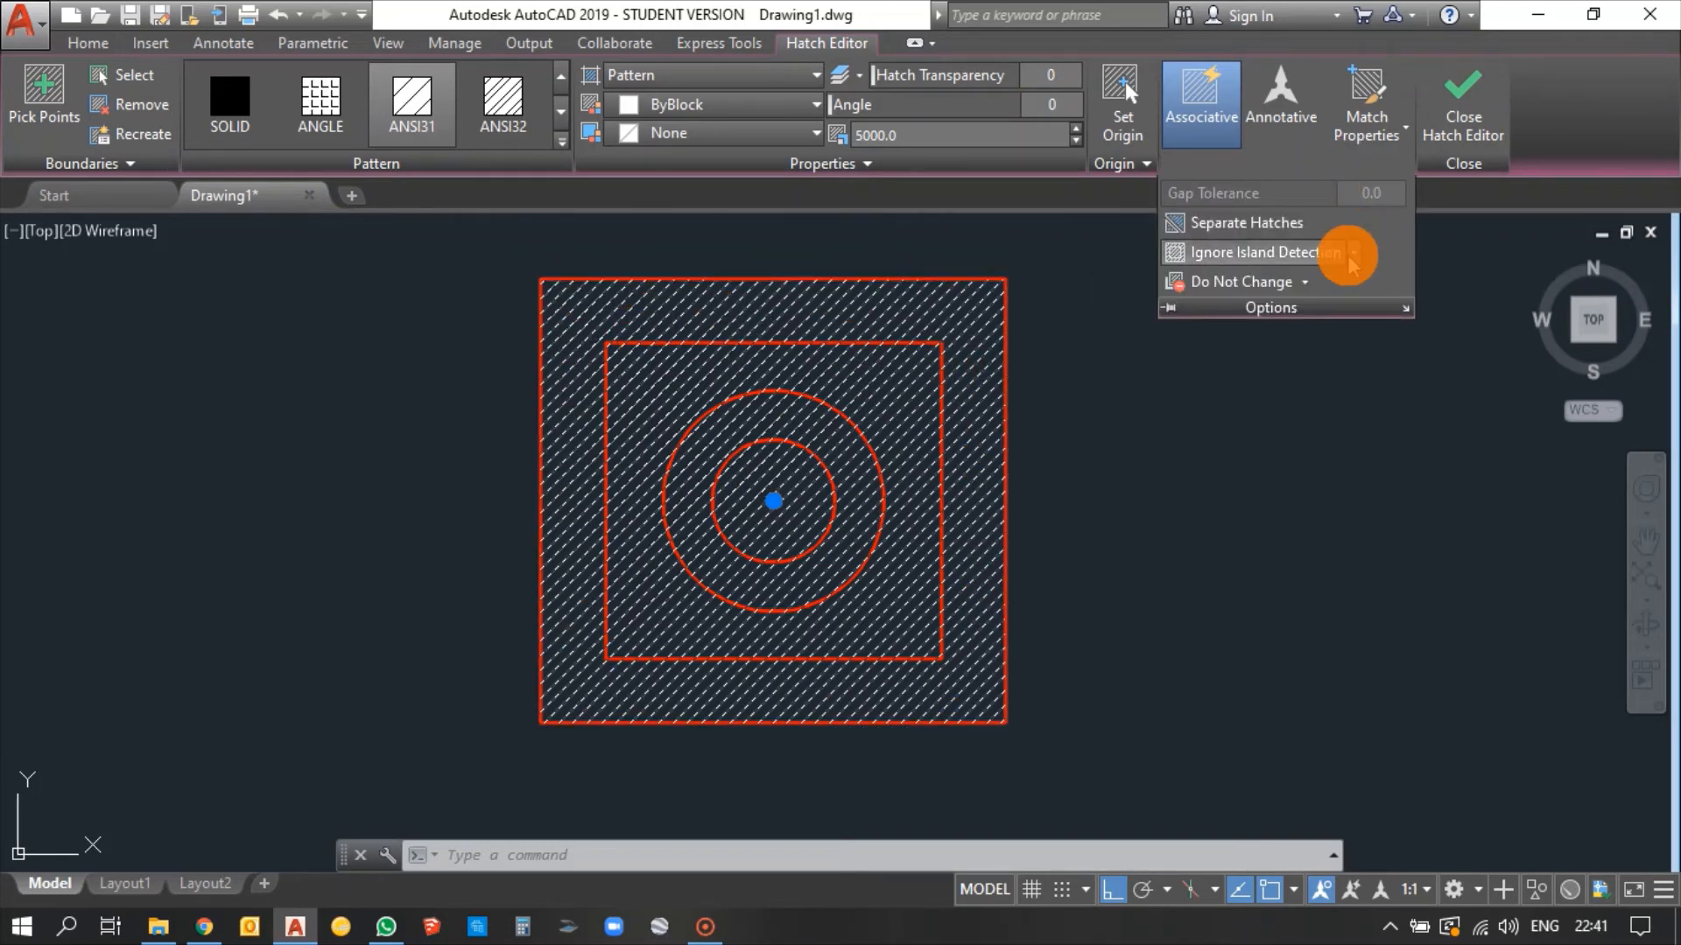
click(1353, 251)
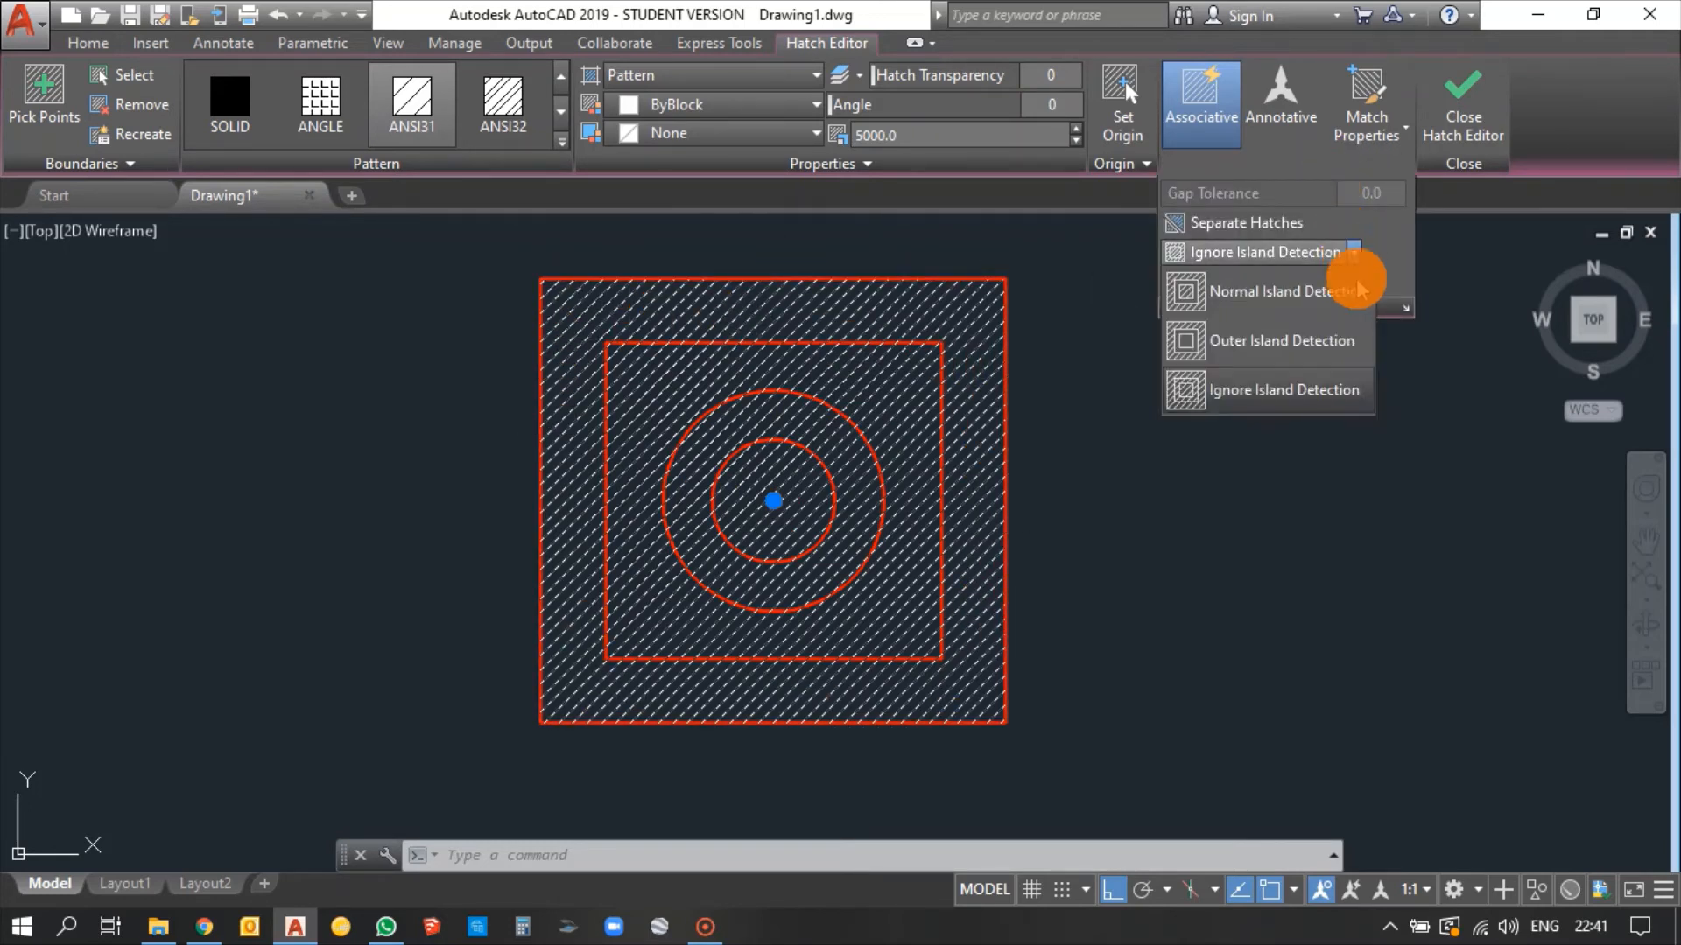
click(1340, 359)
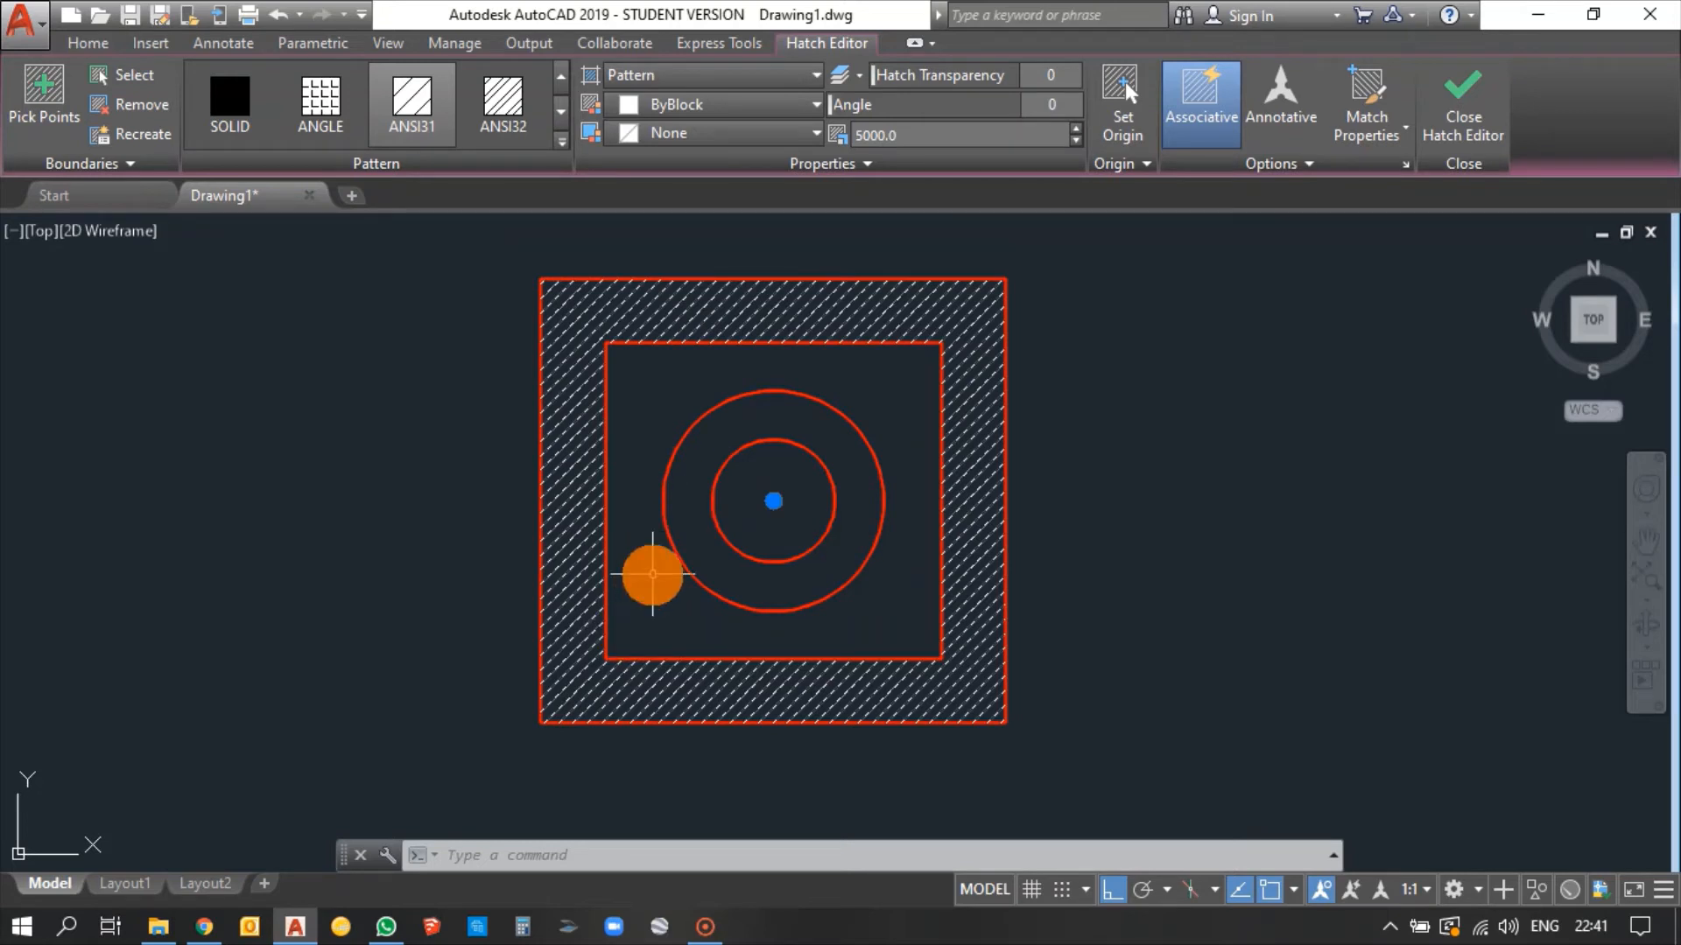
key(Escape)
key(Escape)
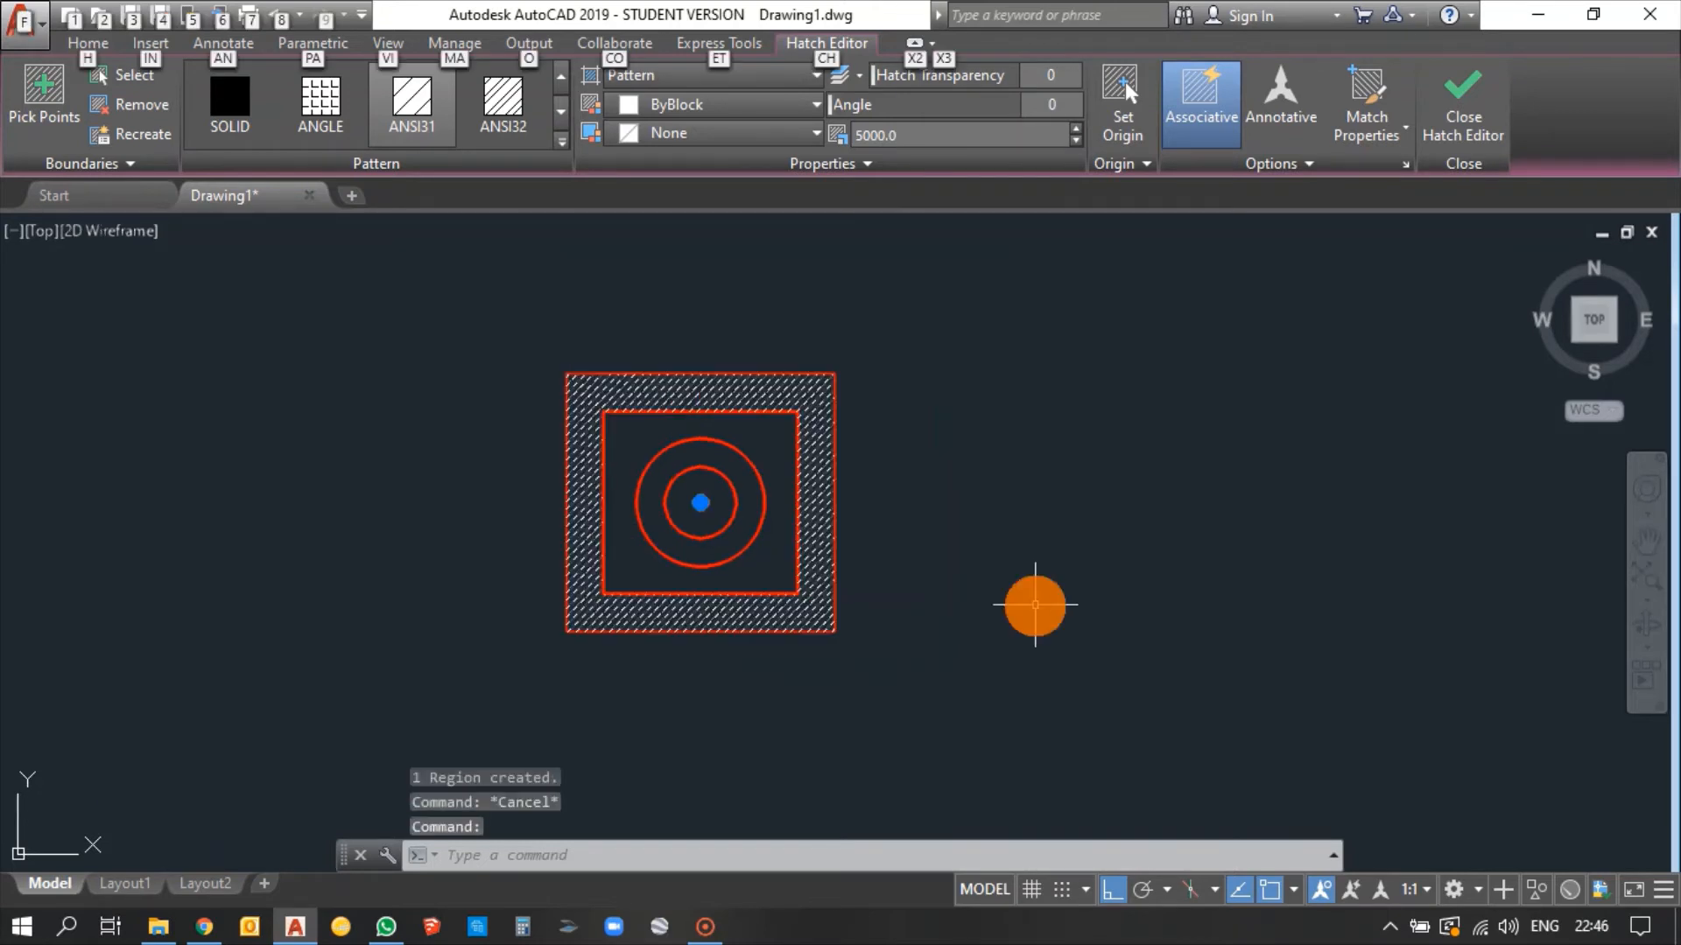
Set the ANSI31 hatch's origin at the lower-left corner of the outer square.
key(alt)
key(alt)
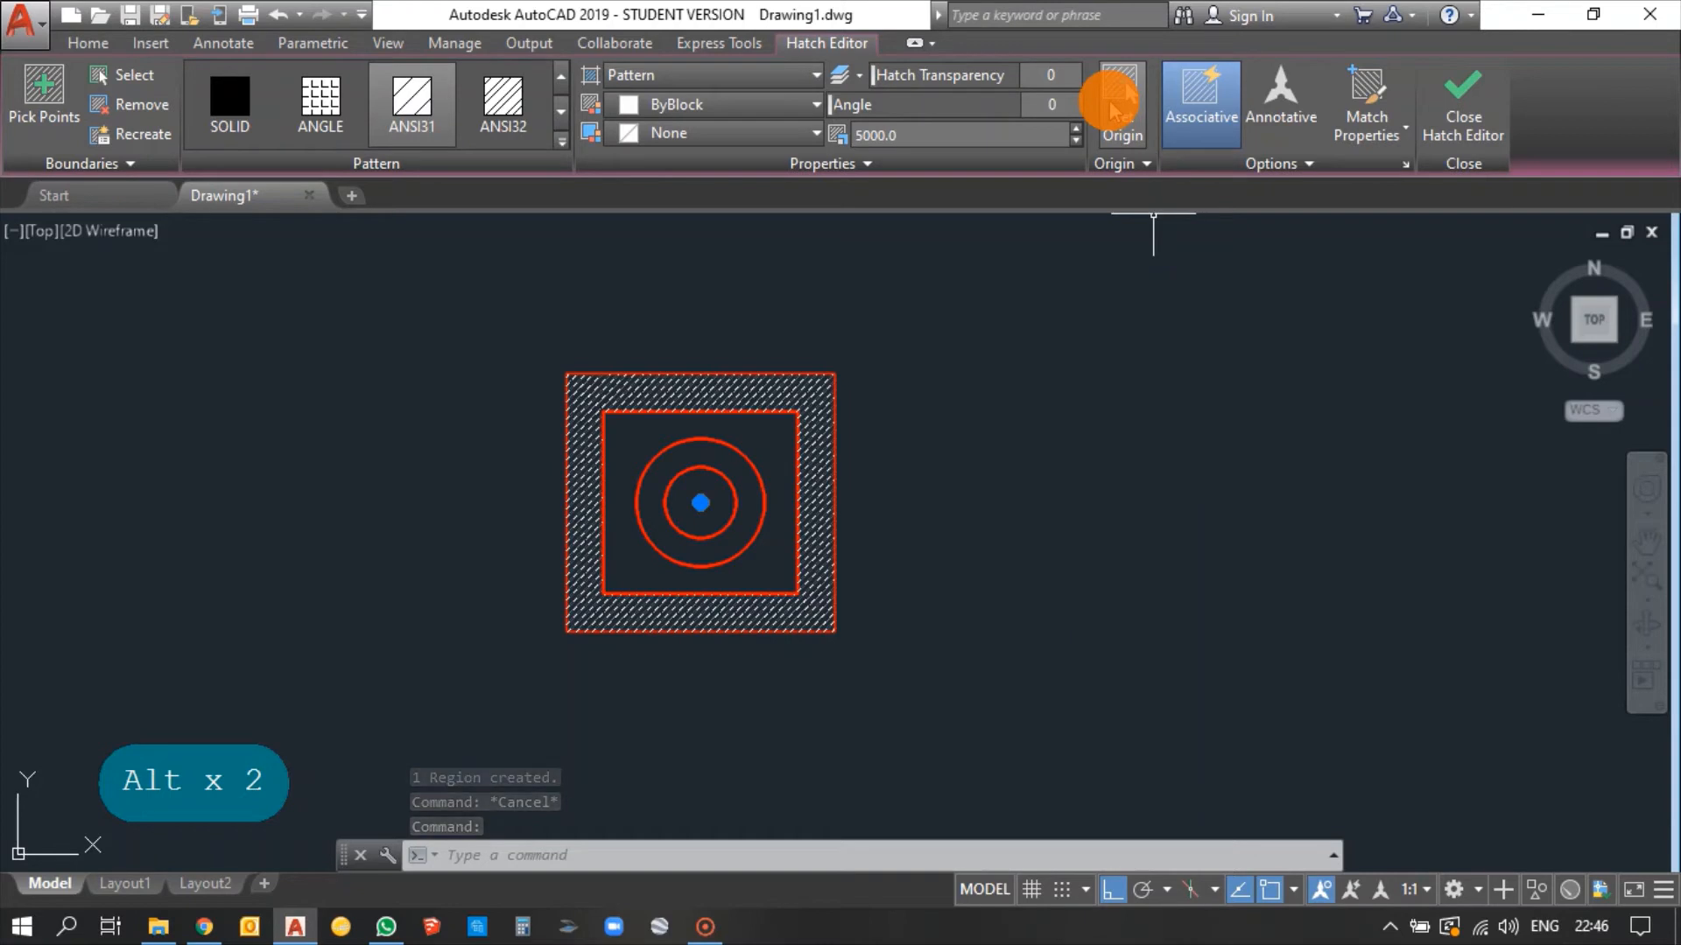
scroll(547, 644, up, 5)
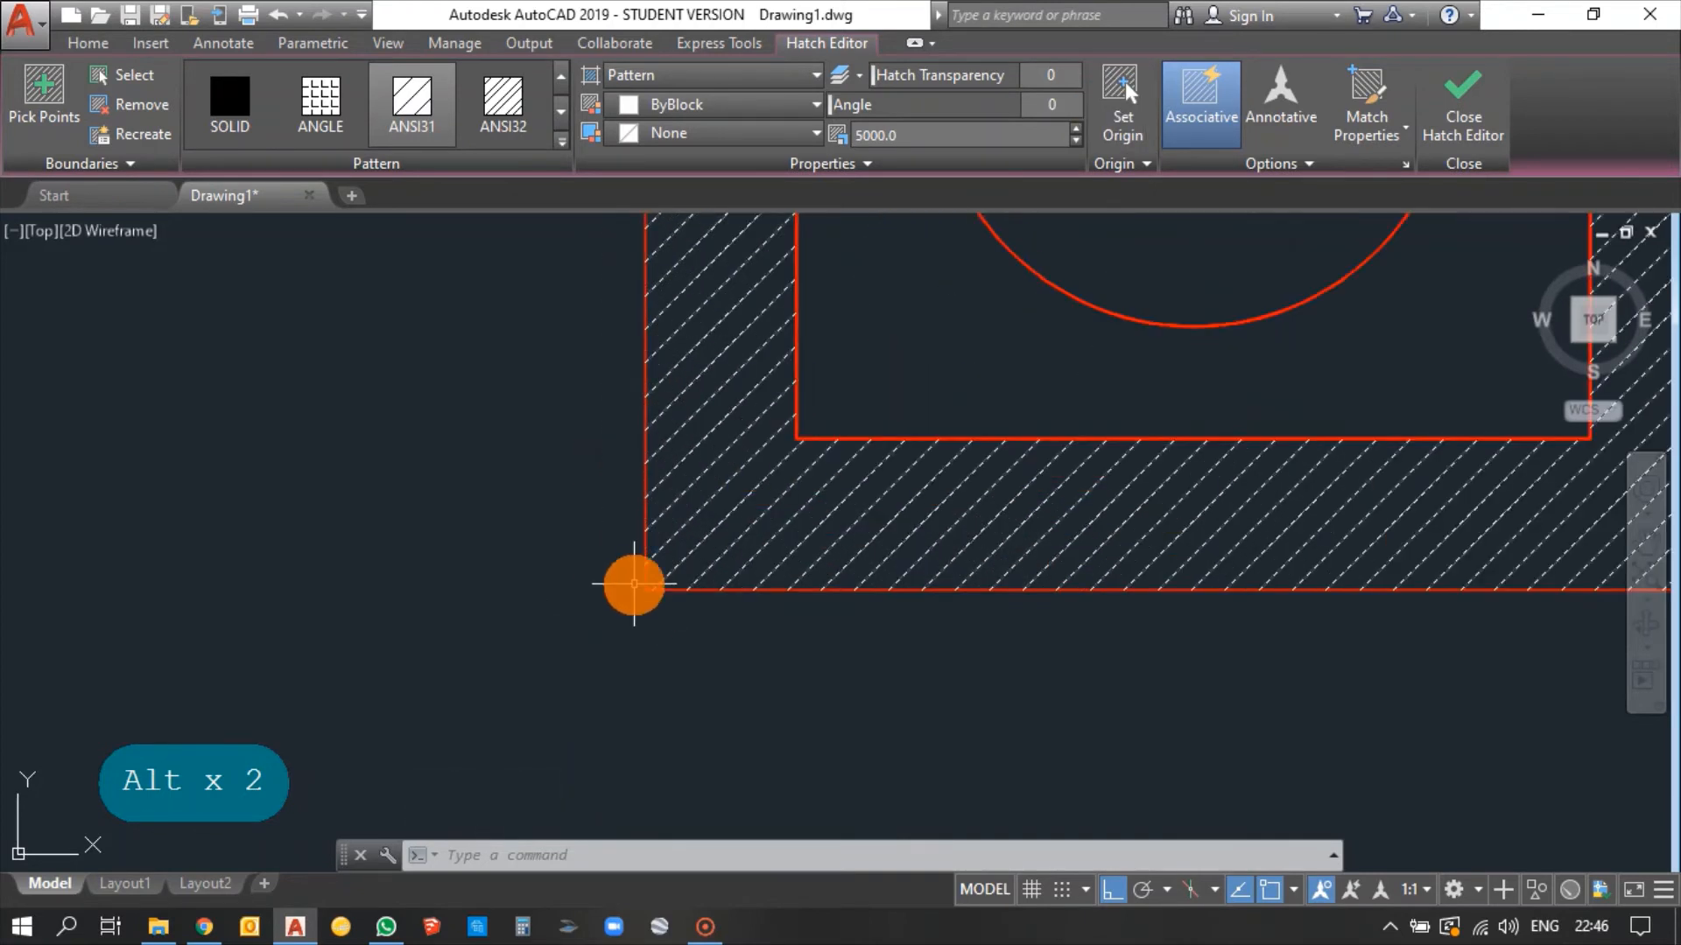
scroll(634, 584, up, 4)
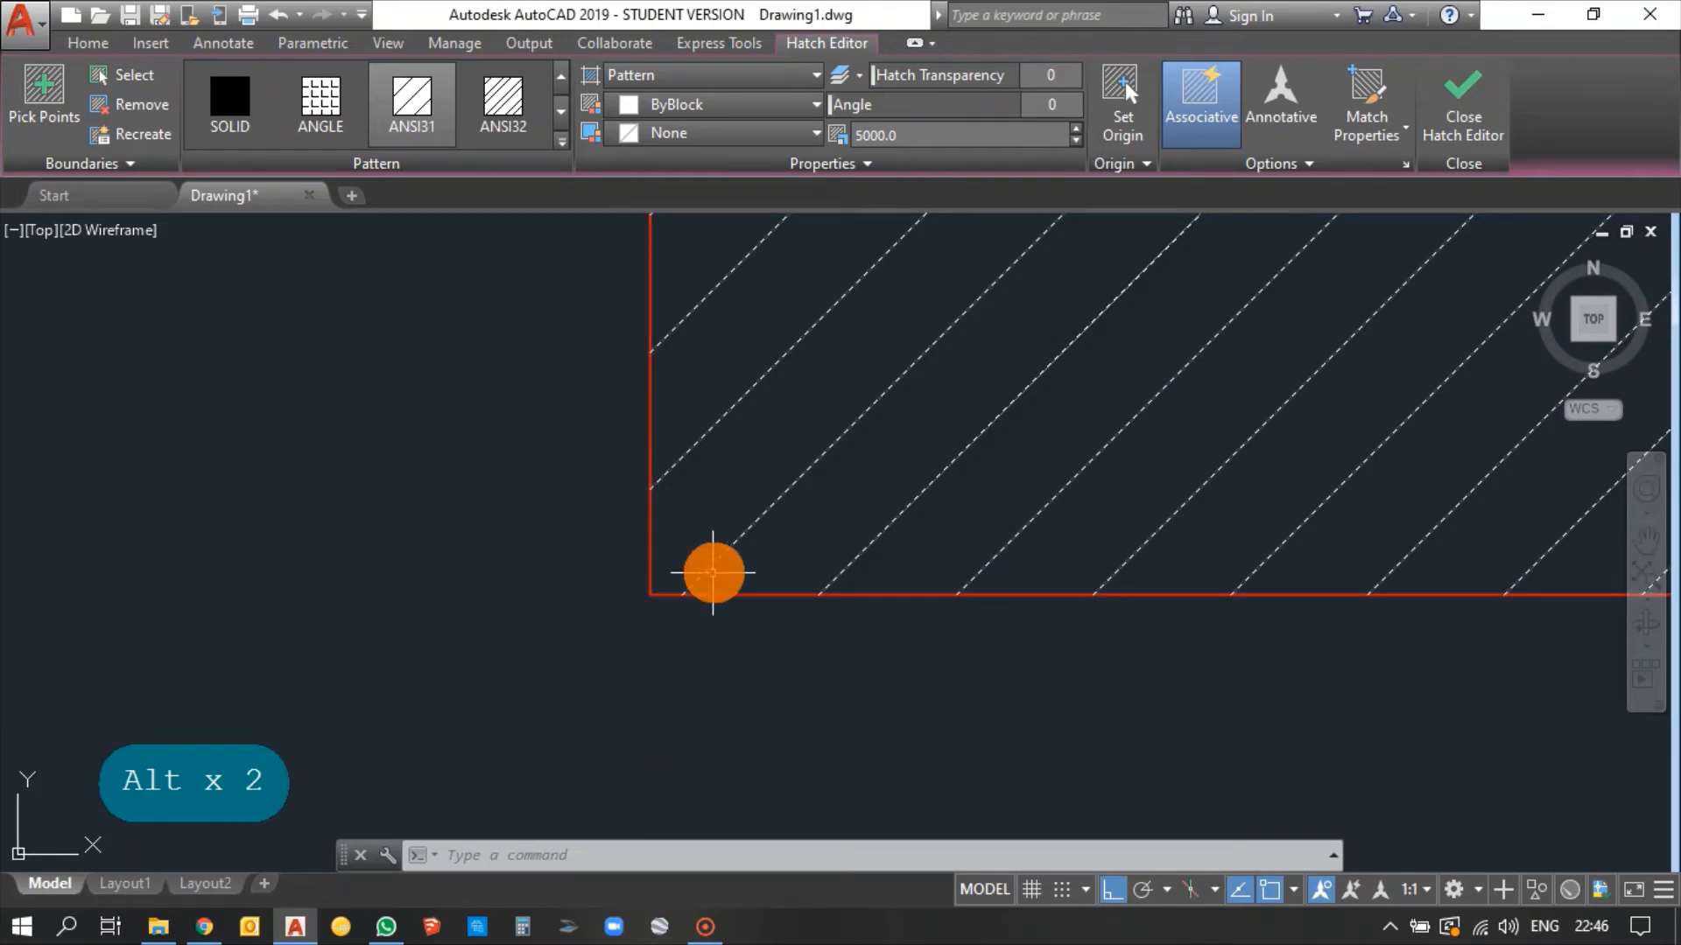
scroll(678, 591, up, 4)
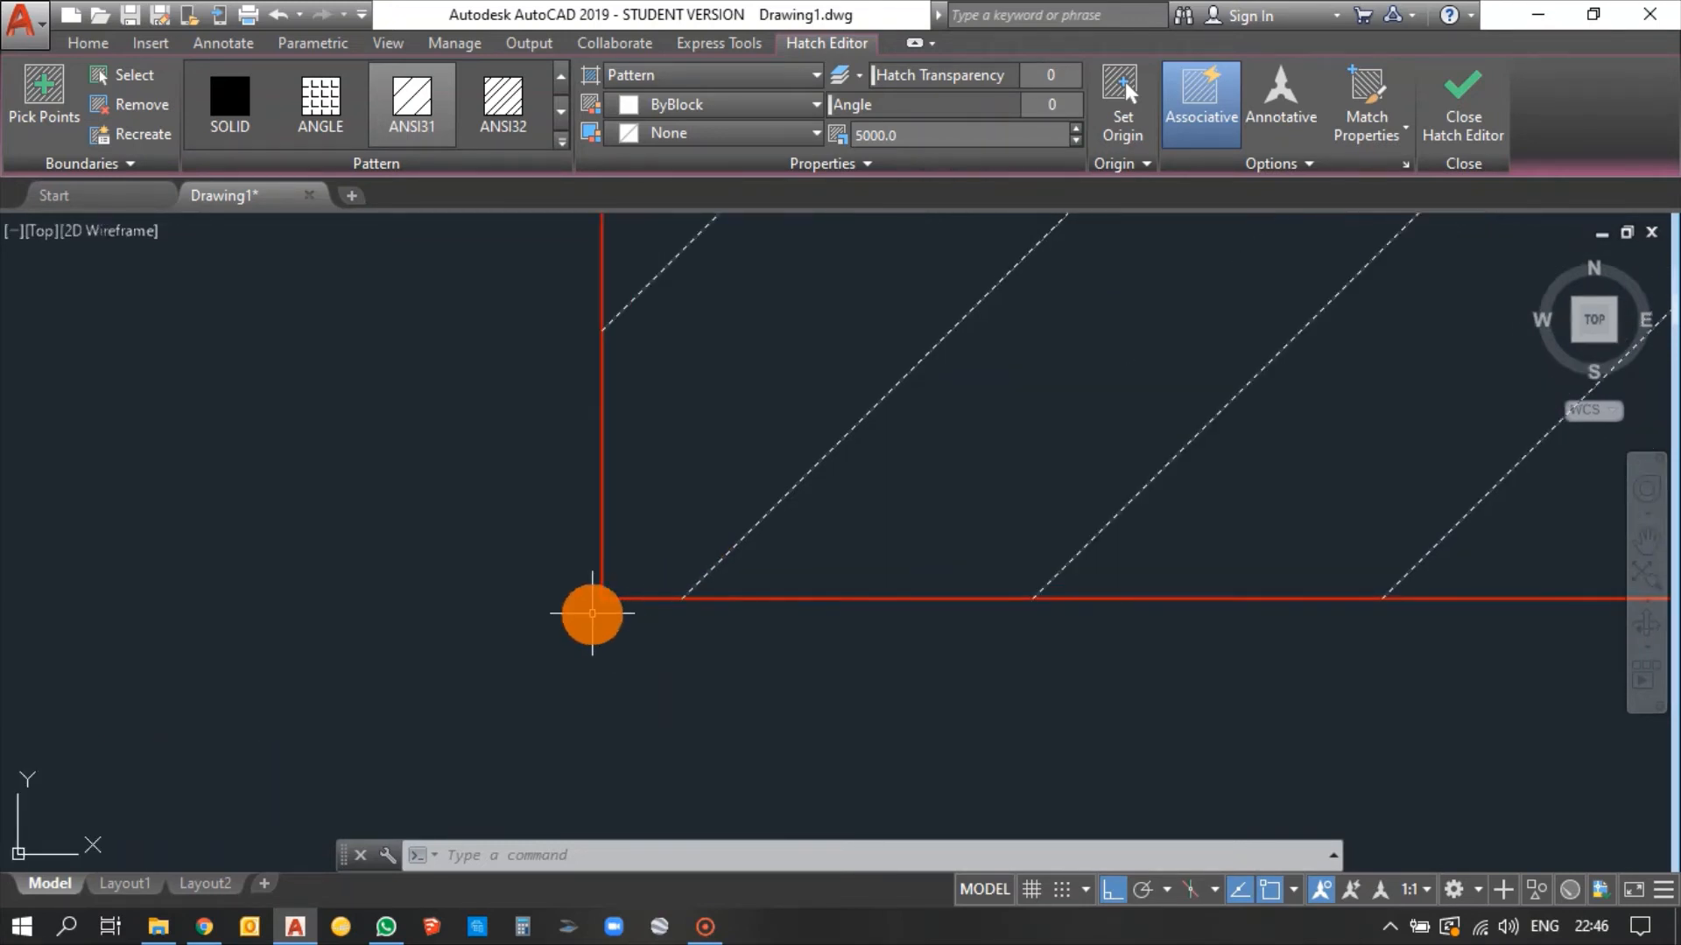
scroll(604, 617, down, 2)
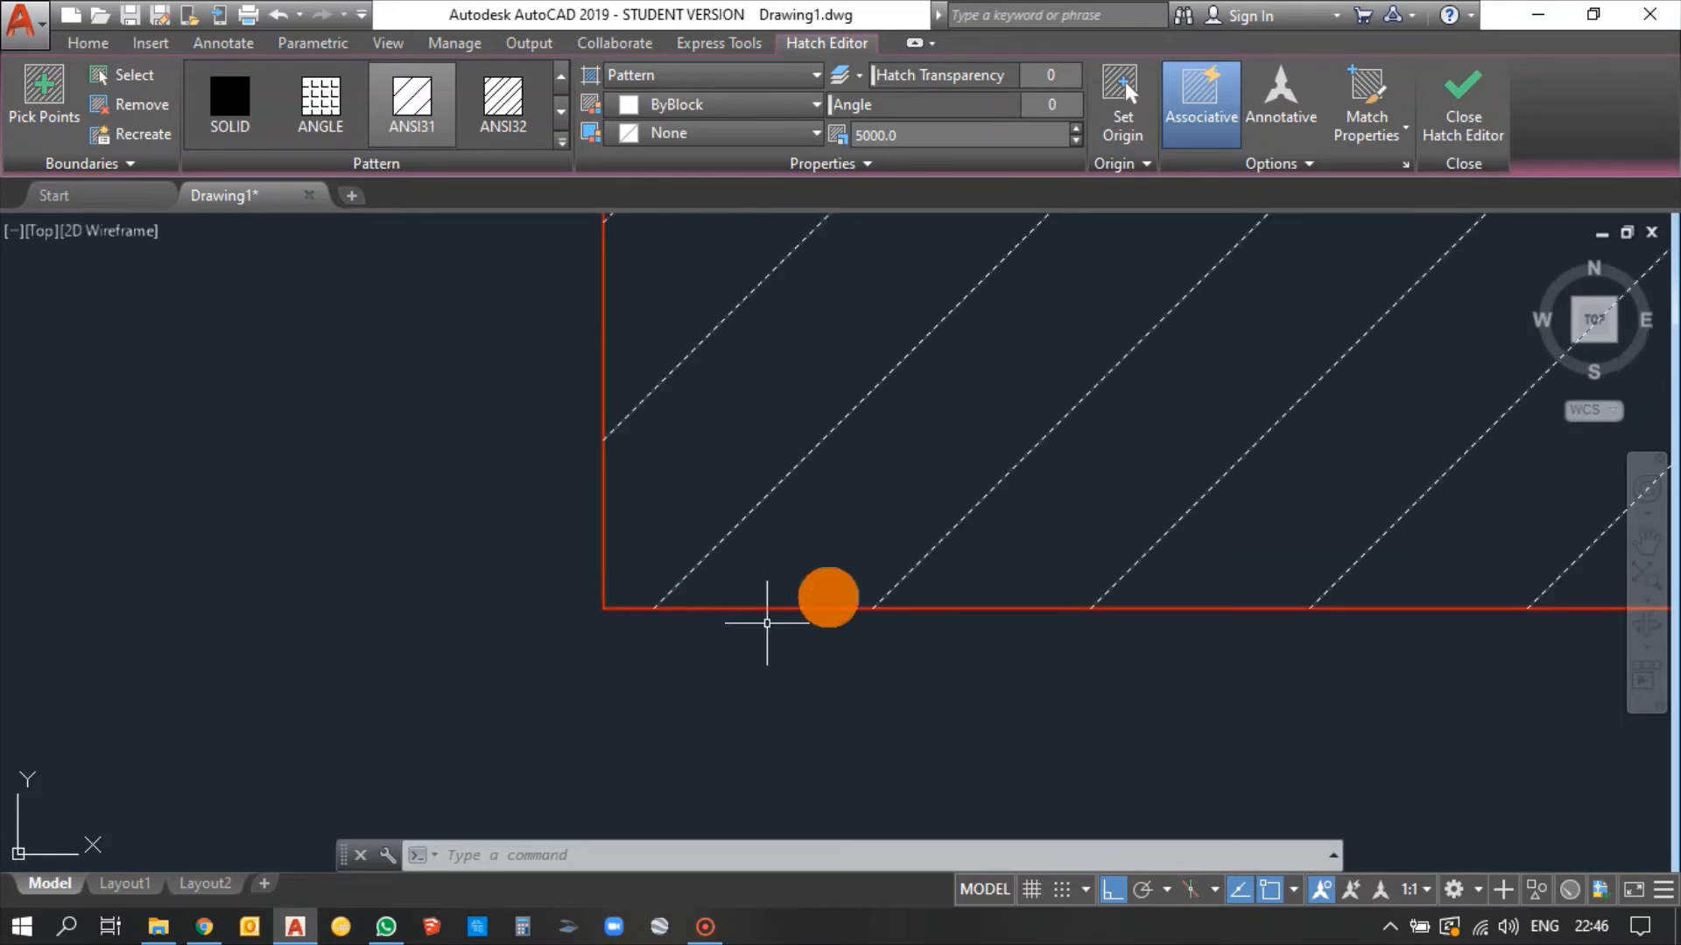
click(1114, 84)
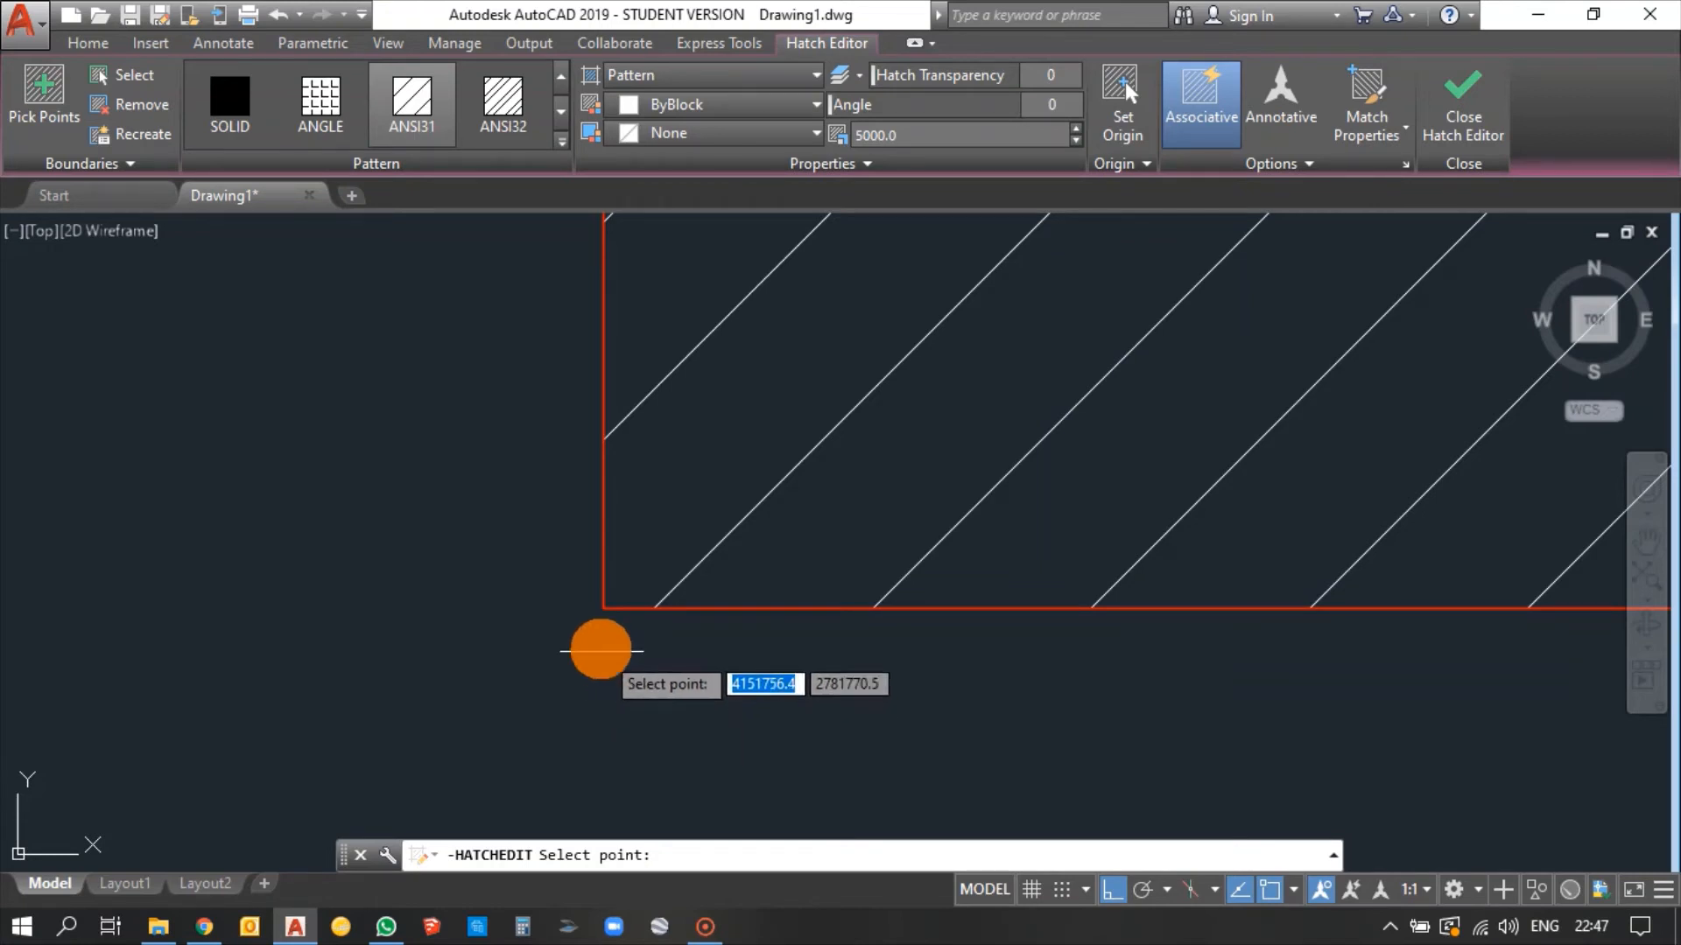
click(600, 609)
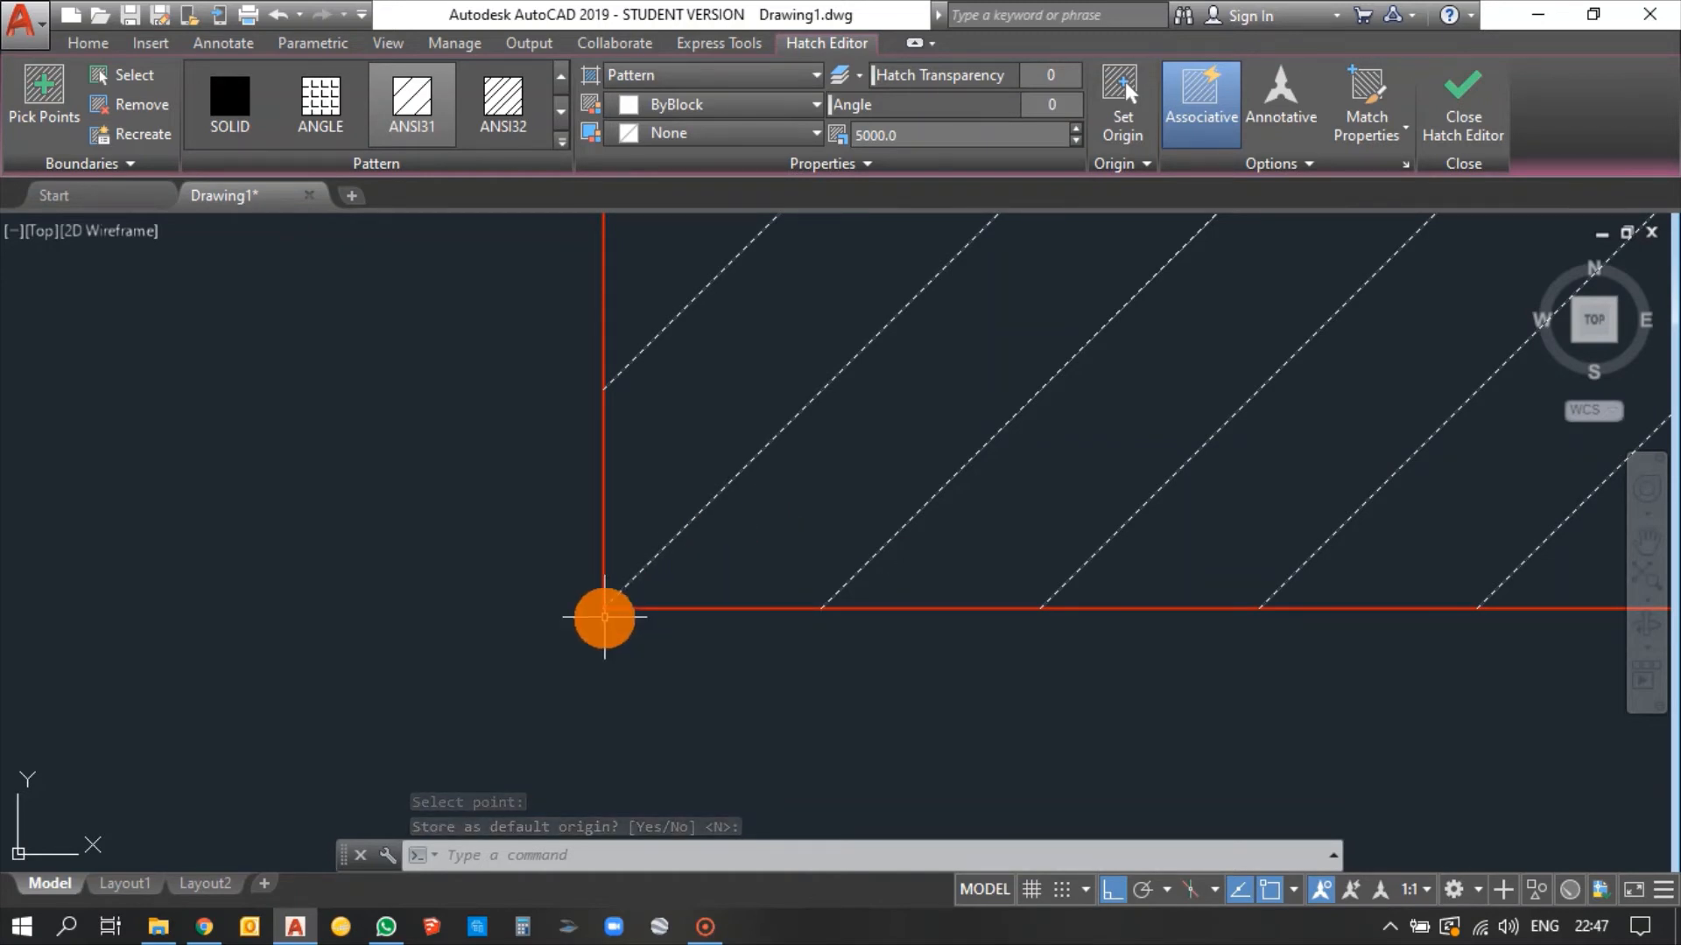
Examine the hatch lines around the outer square's lower-left corner and across the whole hatch, and deselect the hatch.
scroll(604, 618, down, 10)
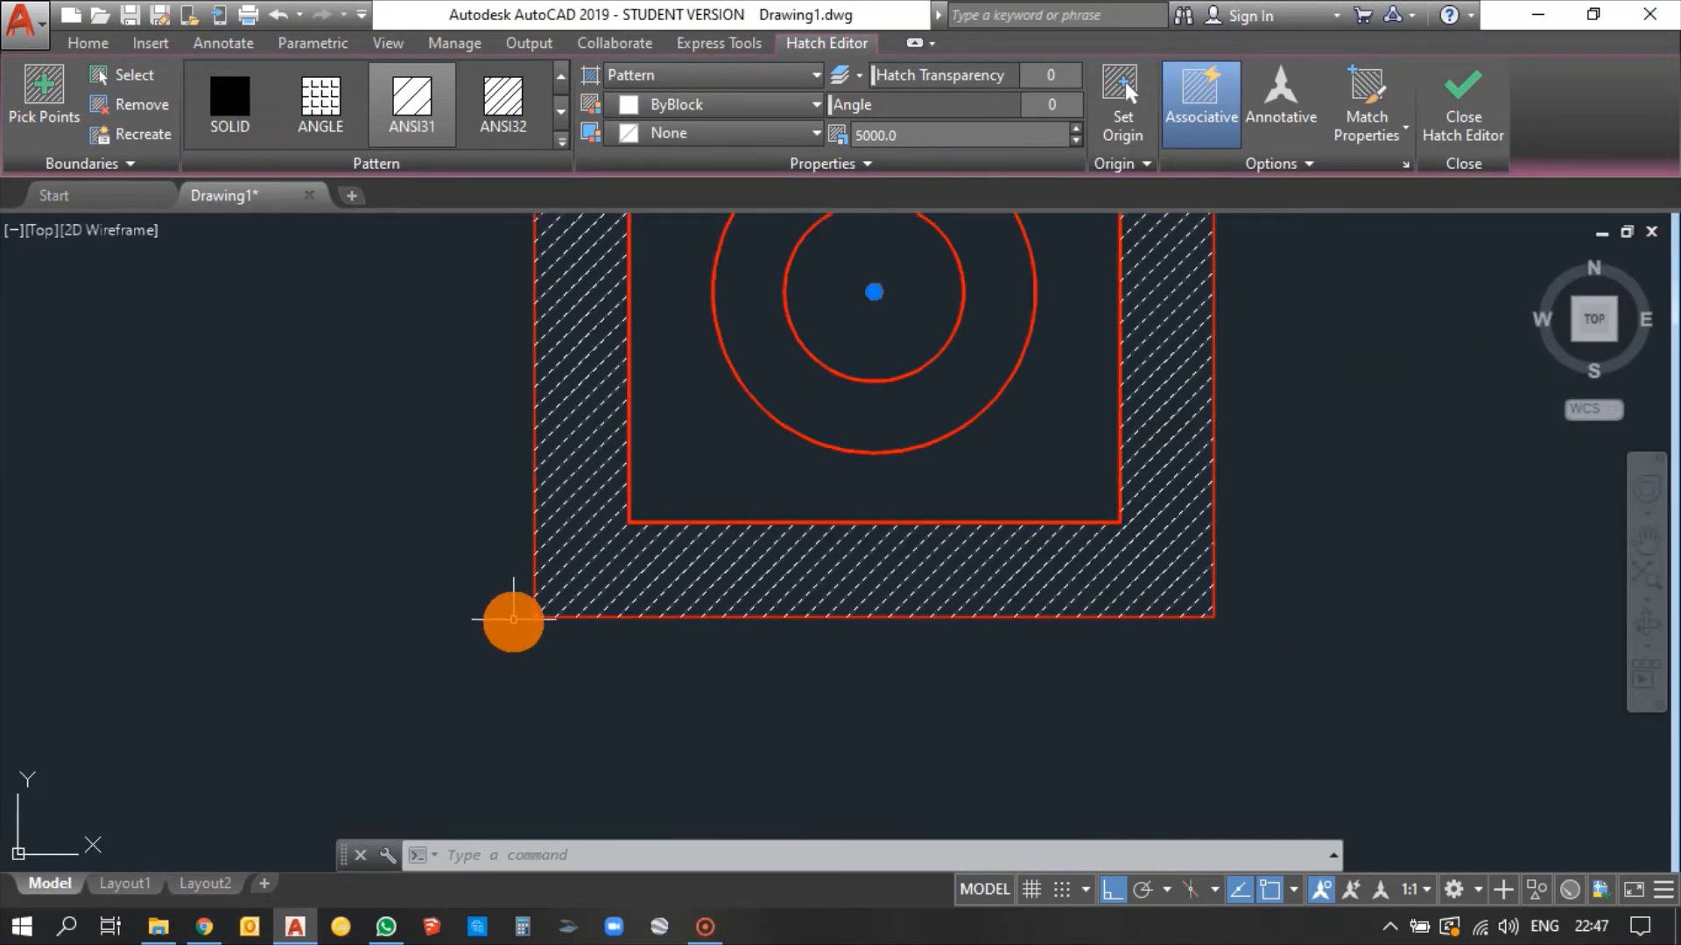
scroll(525, 630, up, 5)
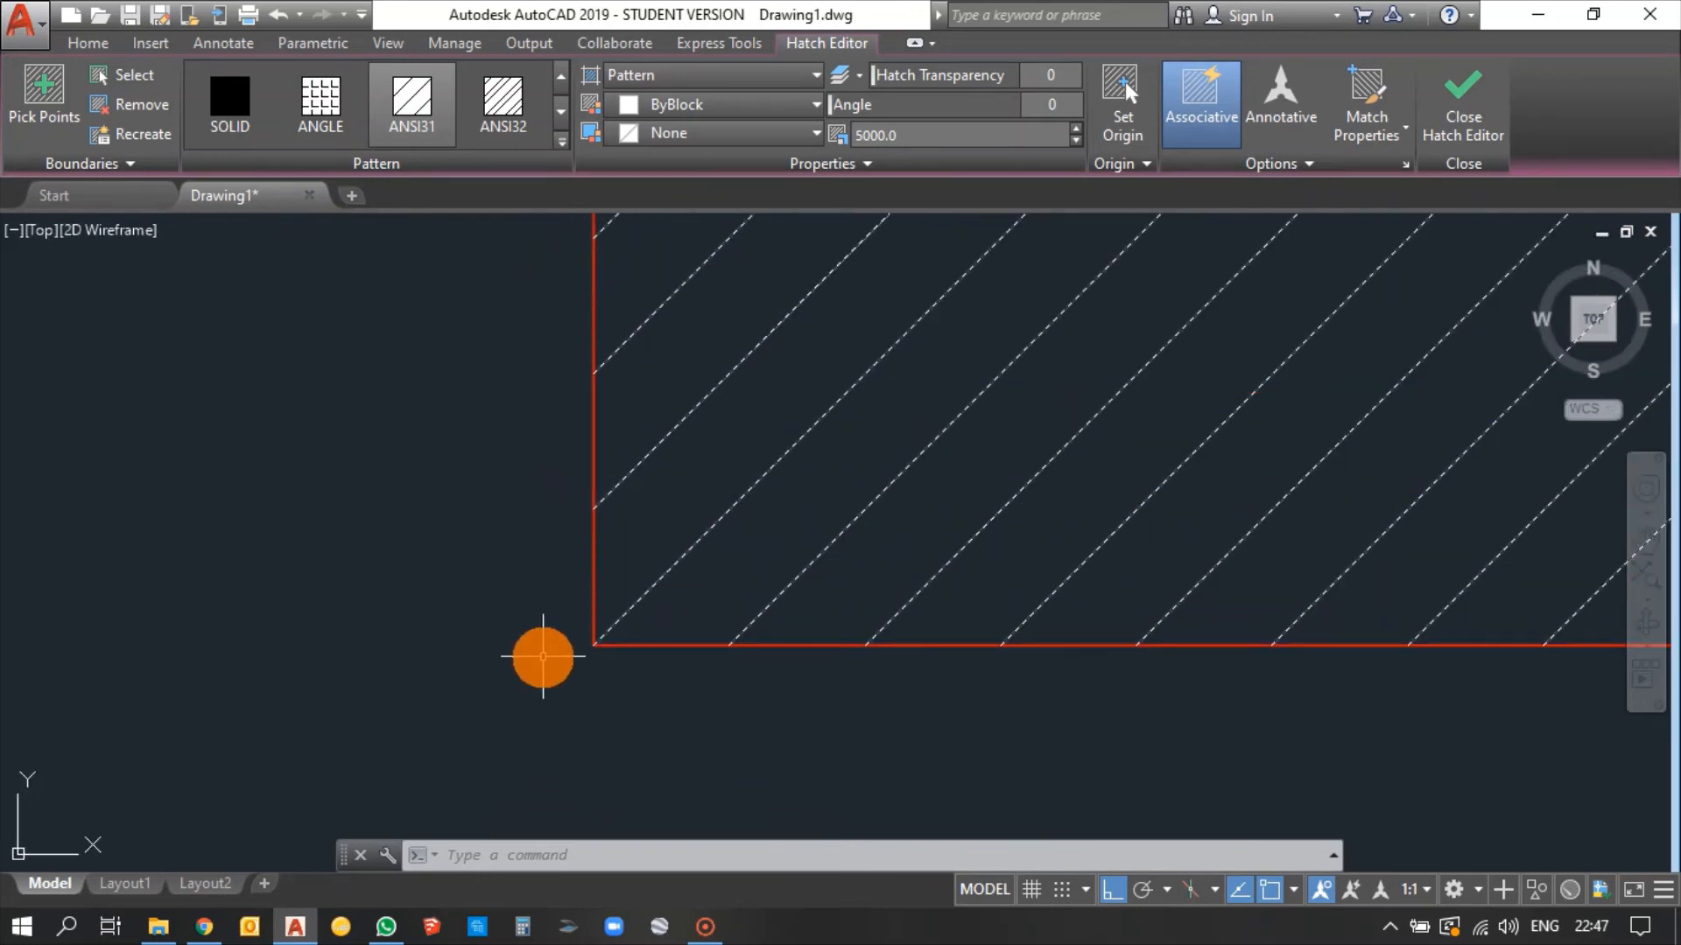
scroll(543, 657, down, 7)
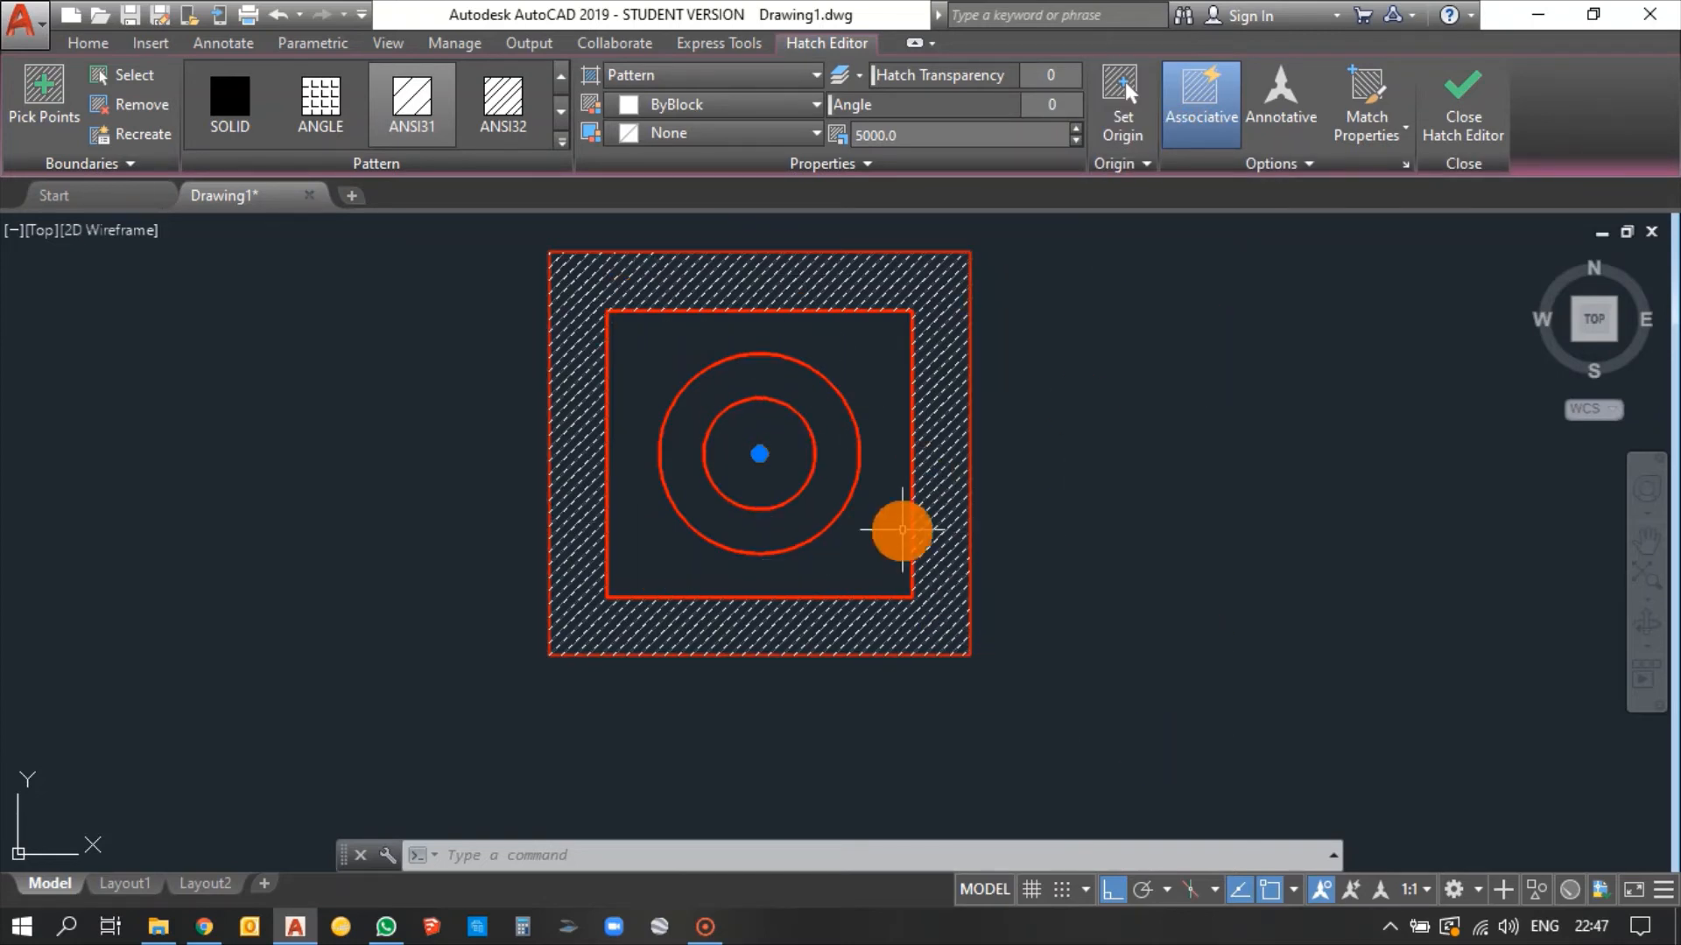
key(Escape)
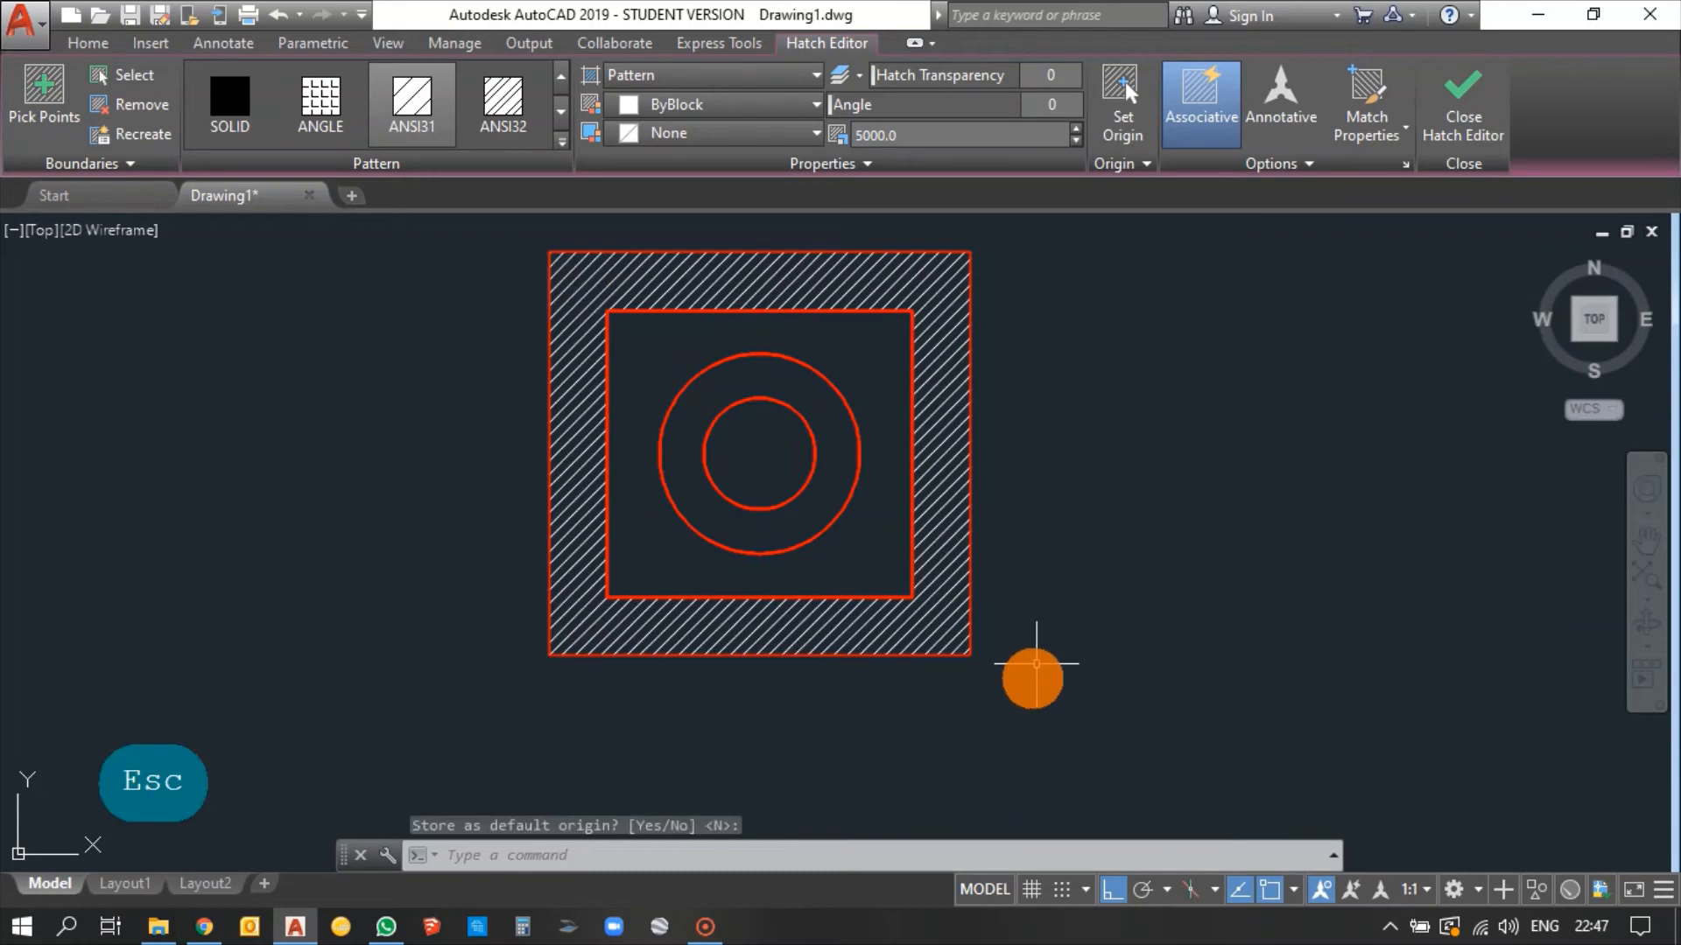
Stretch the outer square's lower-right corner about 9941 units horizontally outward to test the associative hatch, and undo the stretch.
scroll(1015, 672, up, 2)
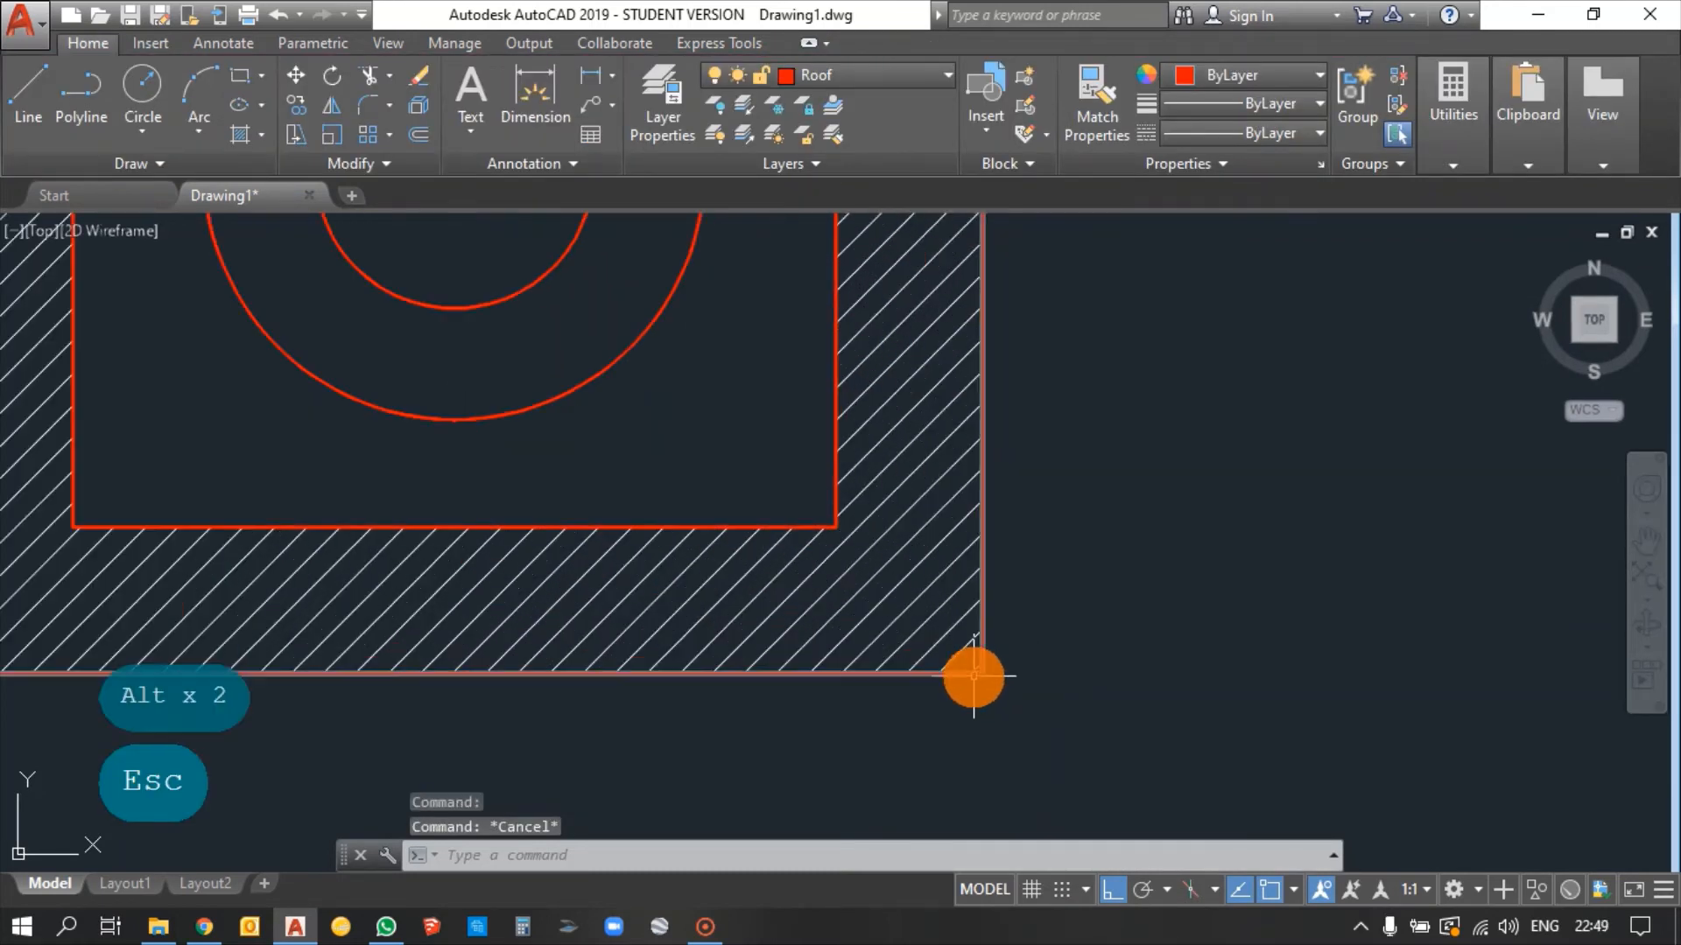
click(971, 676)
scroll(872, 652, down, 2)
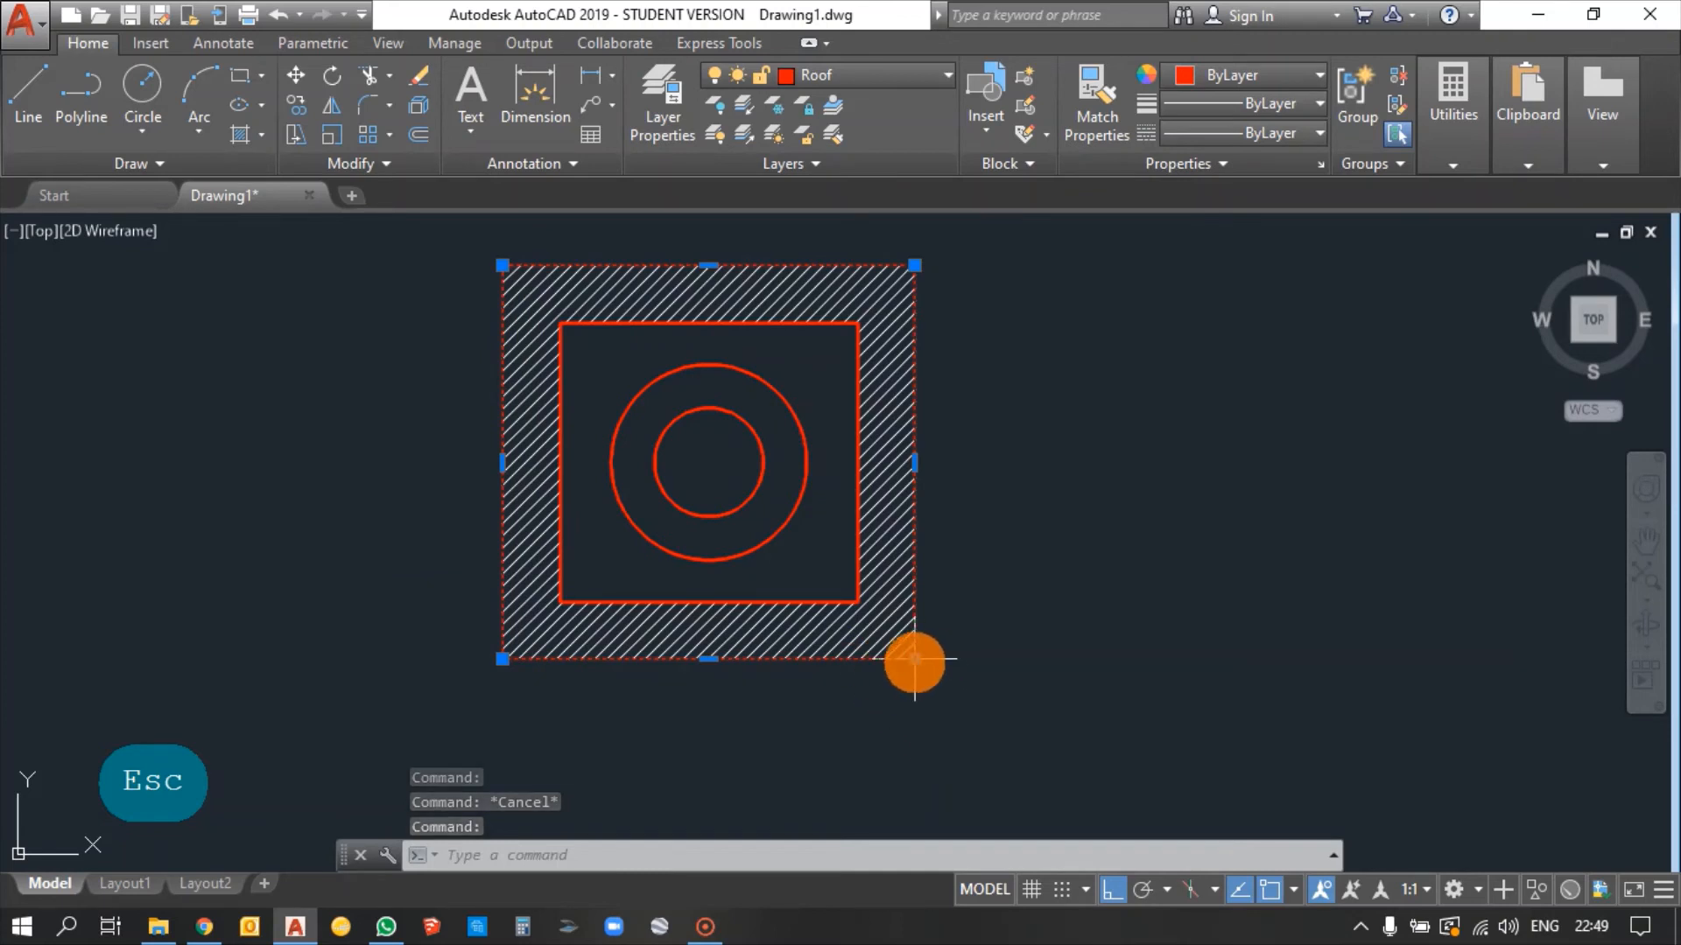
click(914, 658)
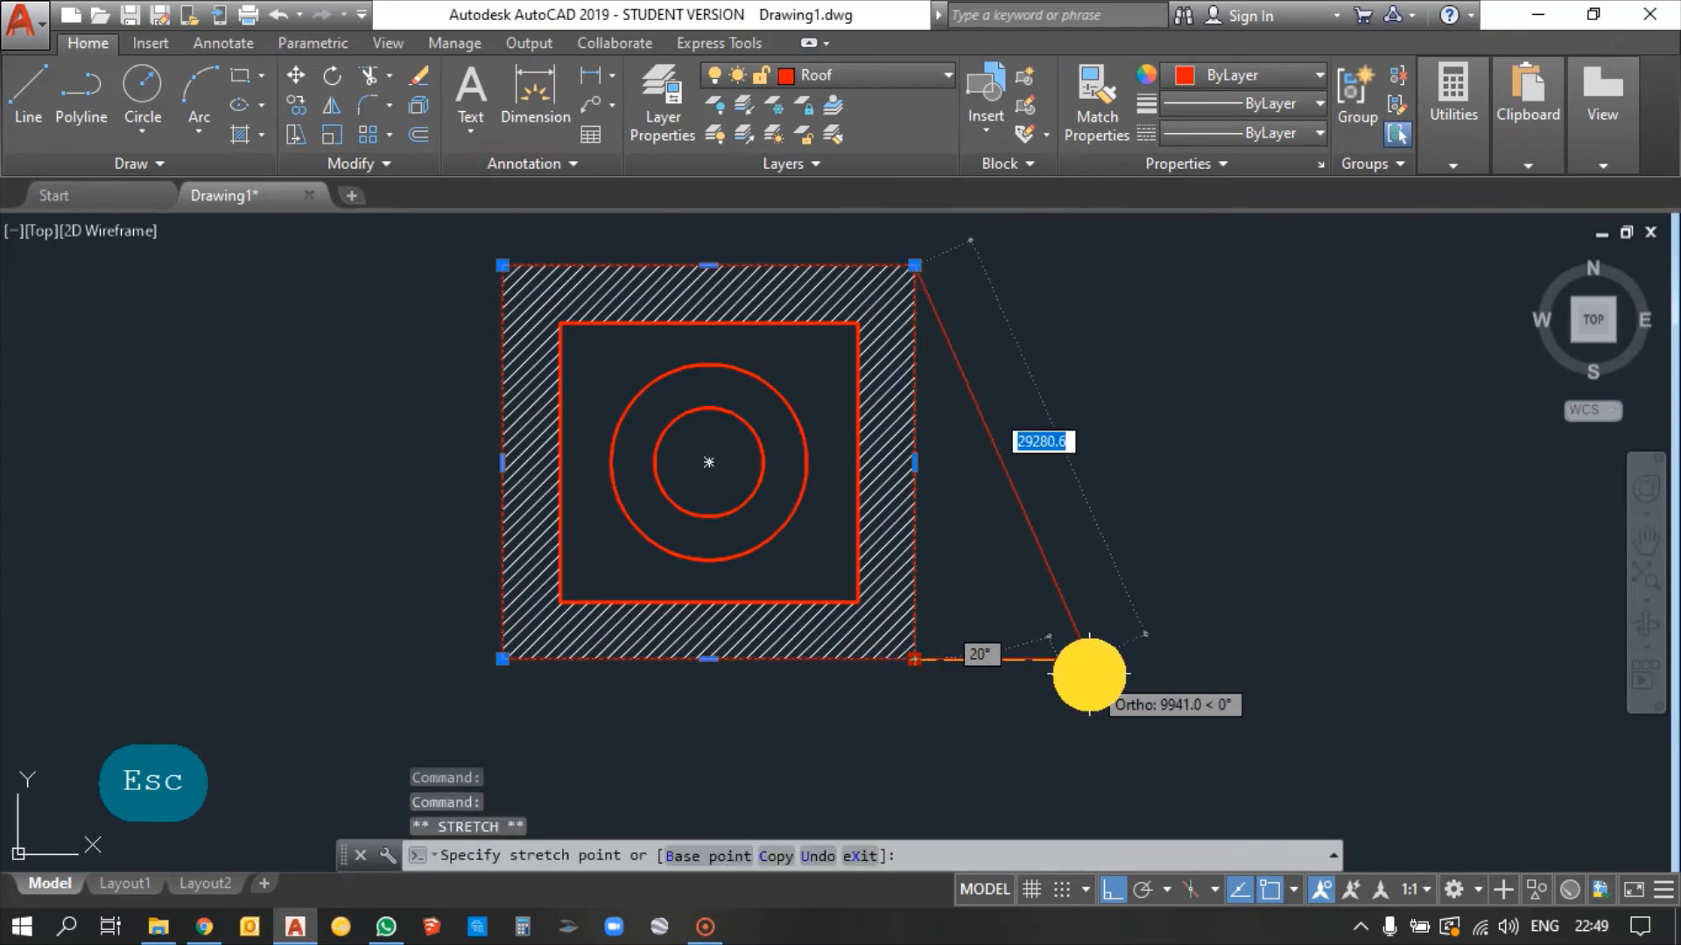
click(1089, 674)
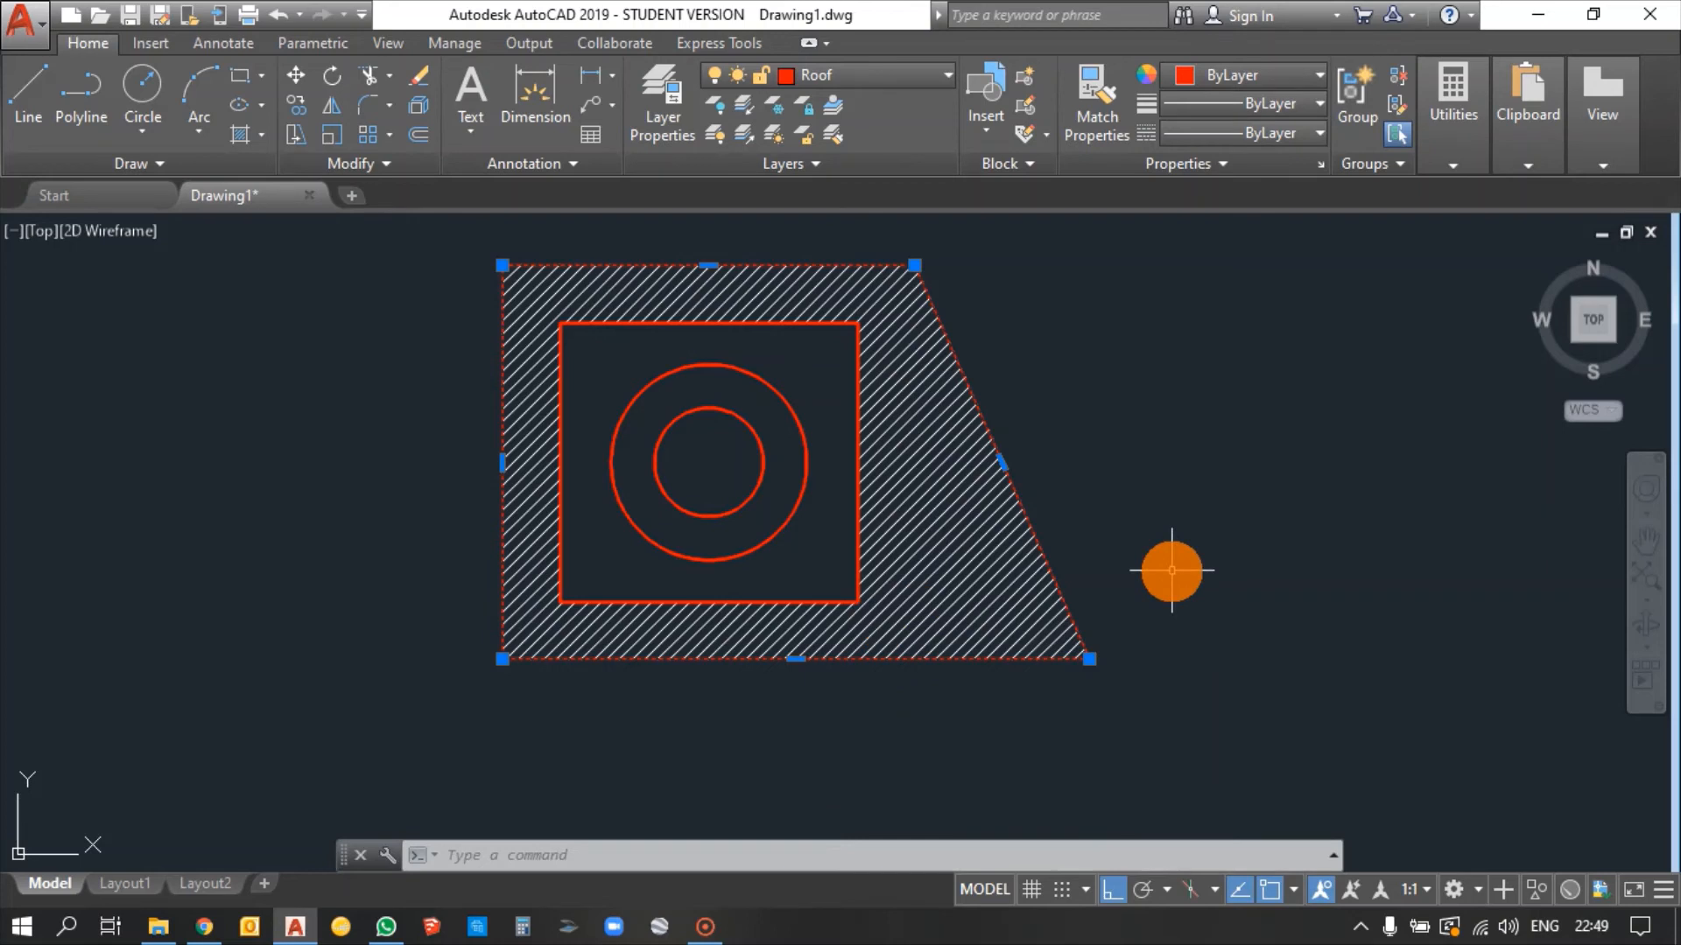
key(ctrl+z)
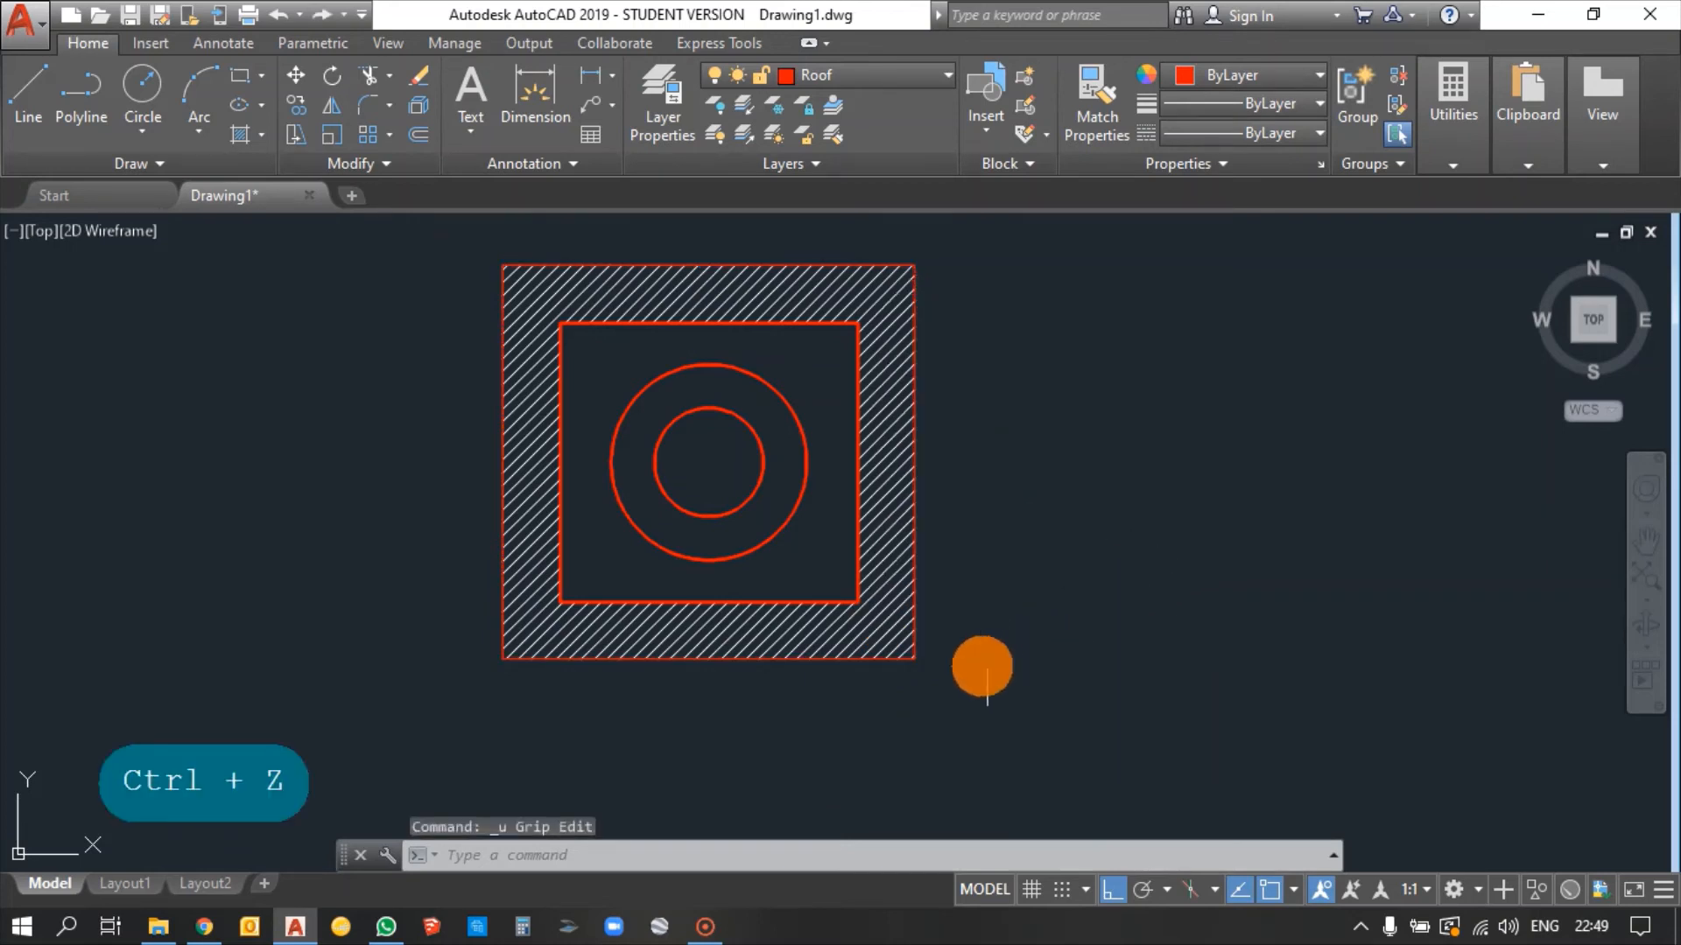
Remove the associativity of the ANSI31 hatch between the two squares and deselect it.
click(913, 659)
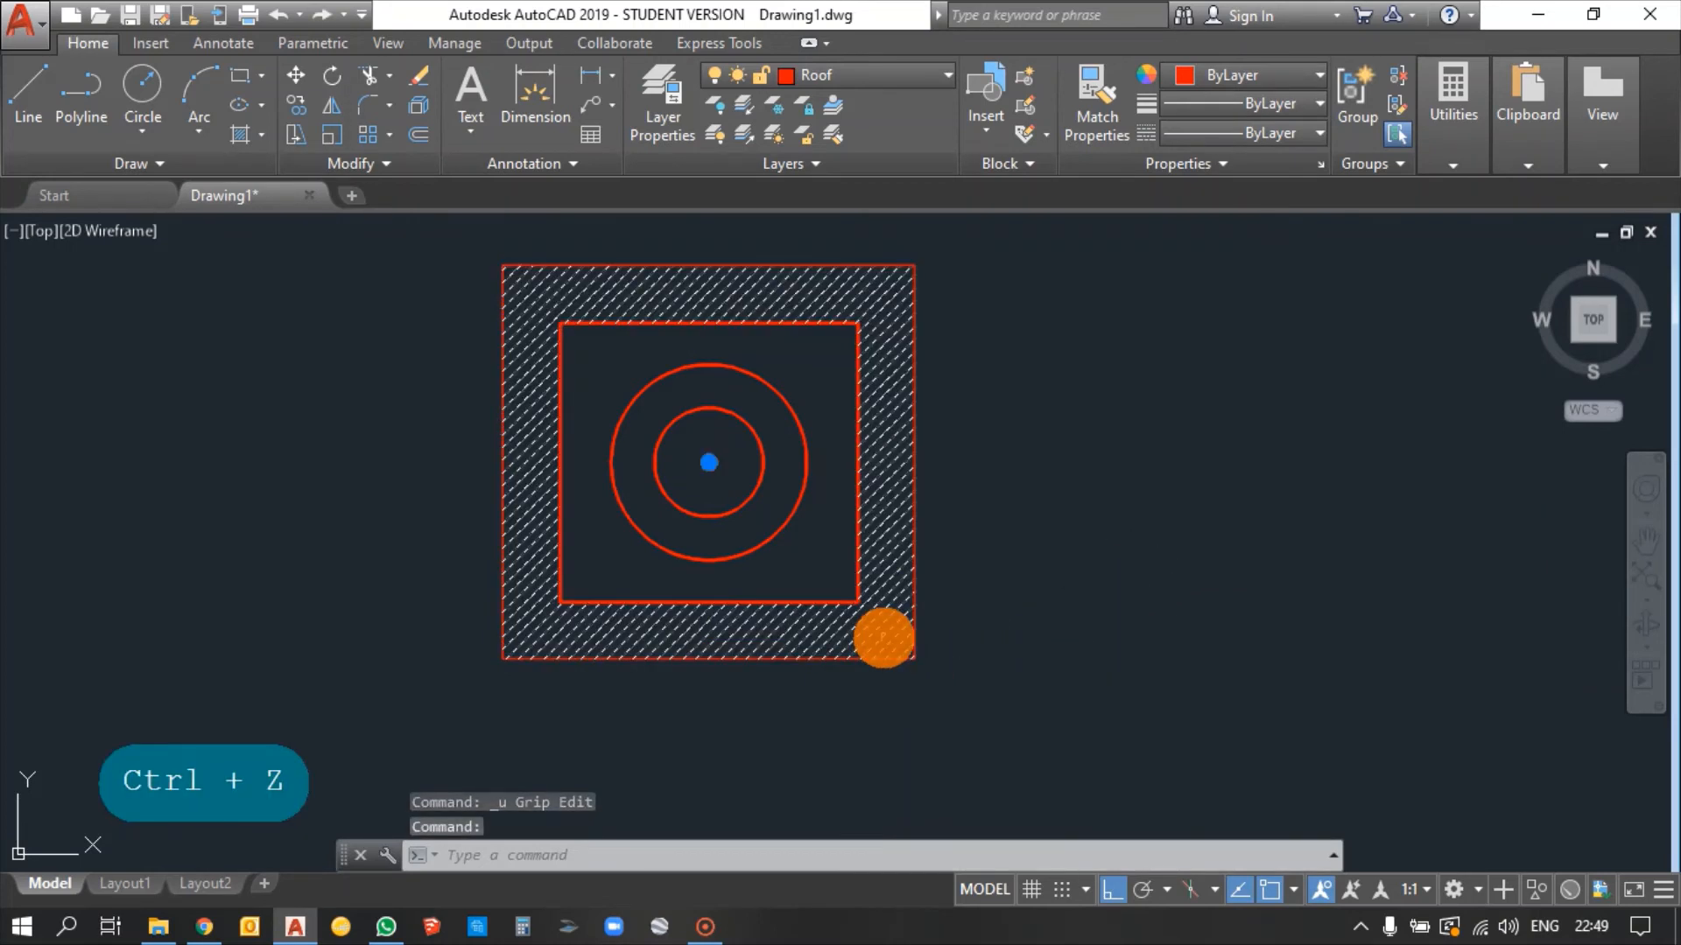
click(1190, 92)
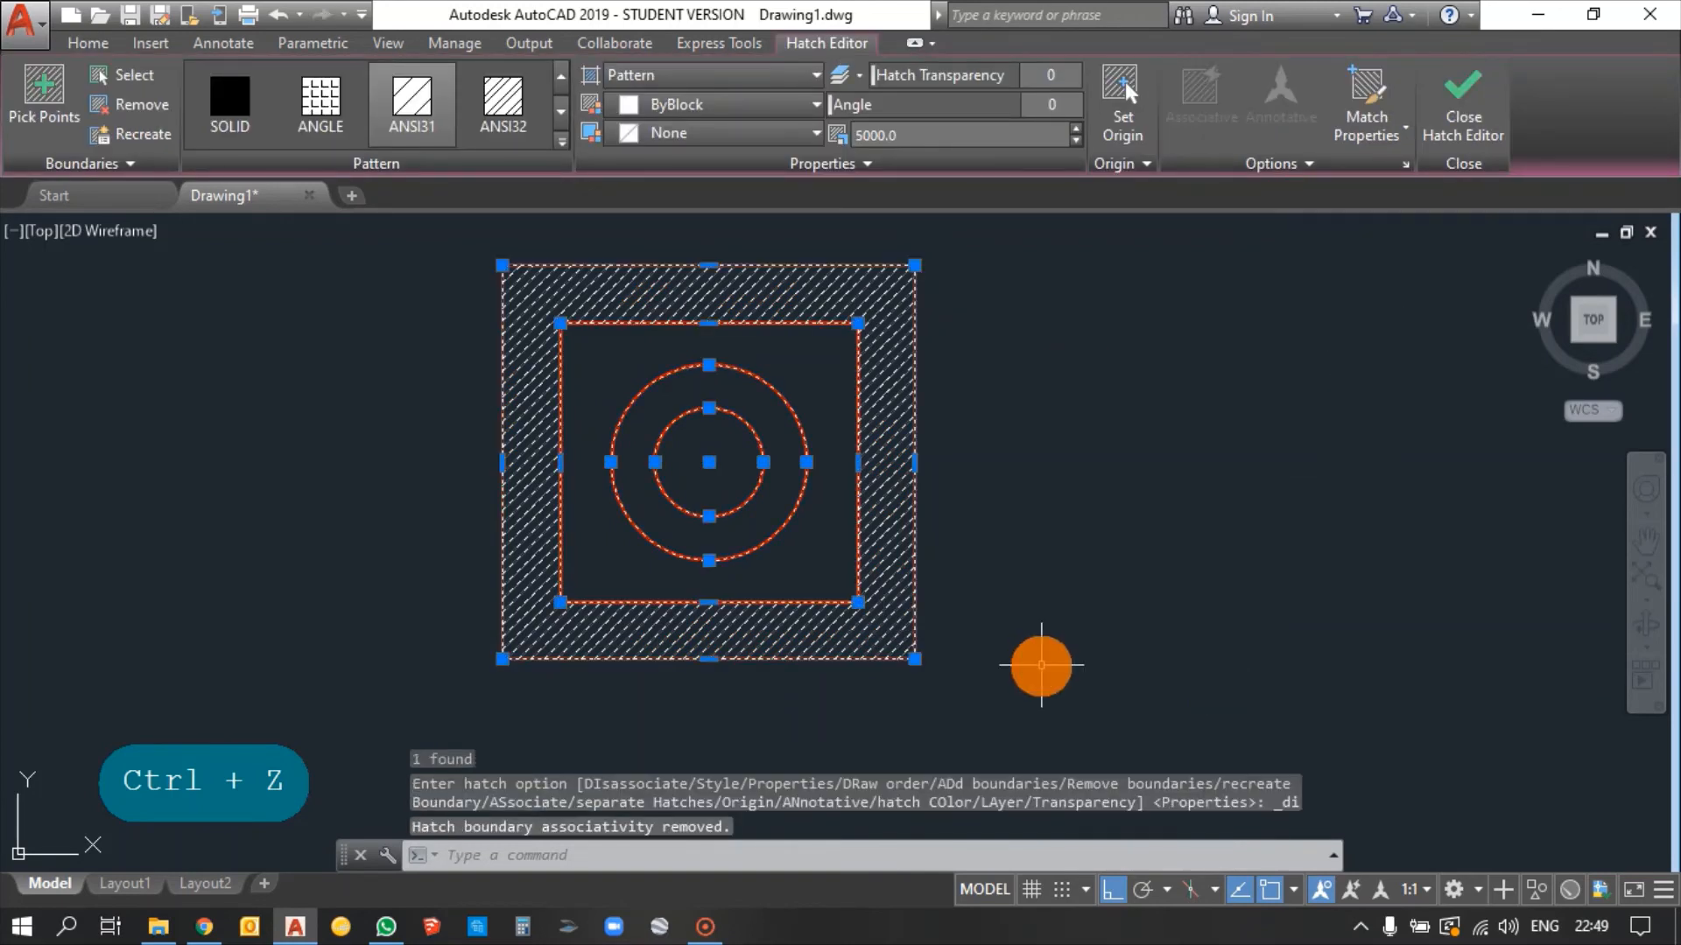
key(Escape)
Stretch the outer square's lower-right corner horizontally outward to test the non-associative hatch, and undo the stretch.
click(914, 658)
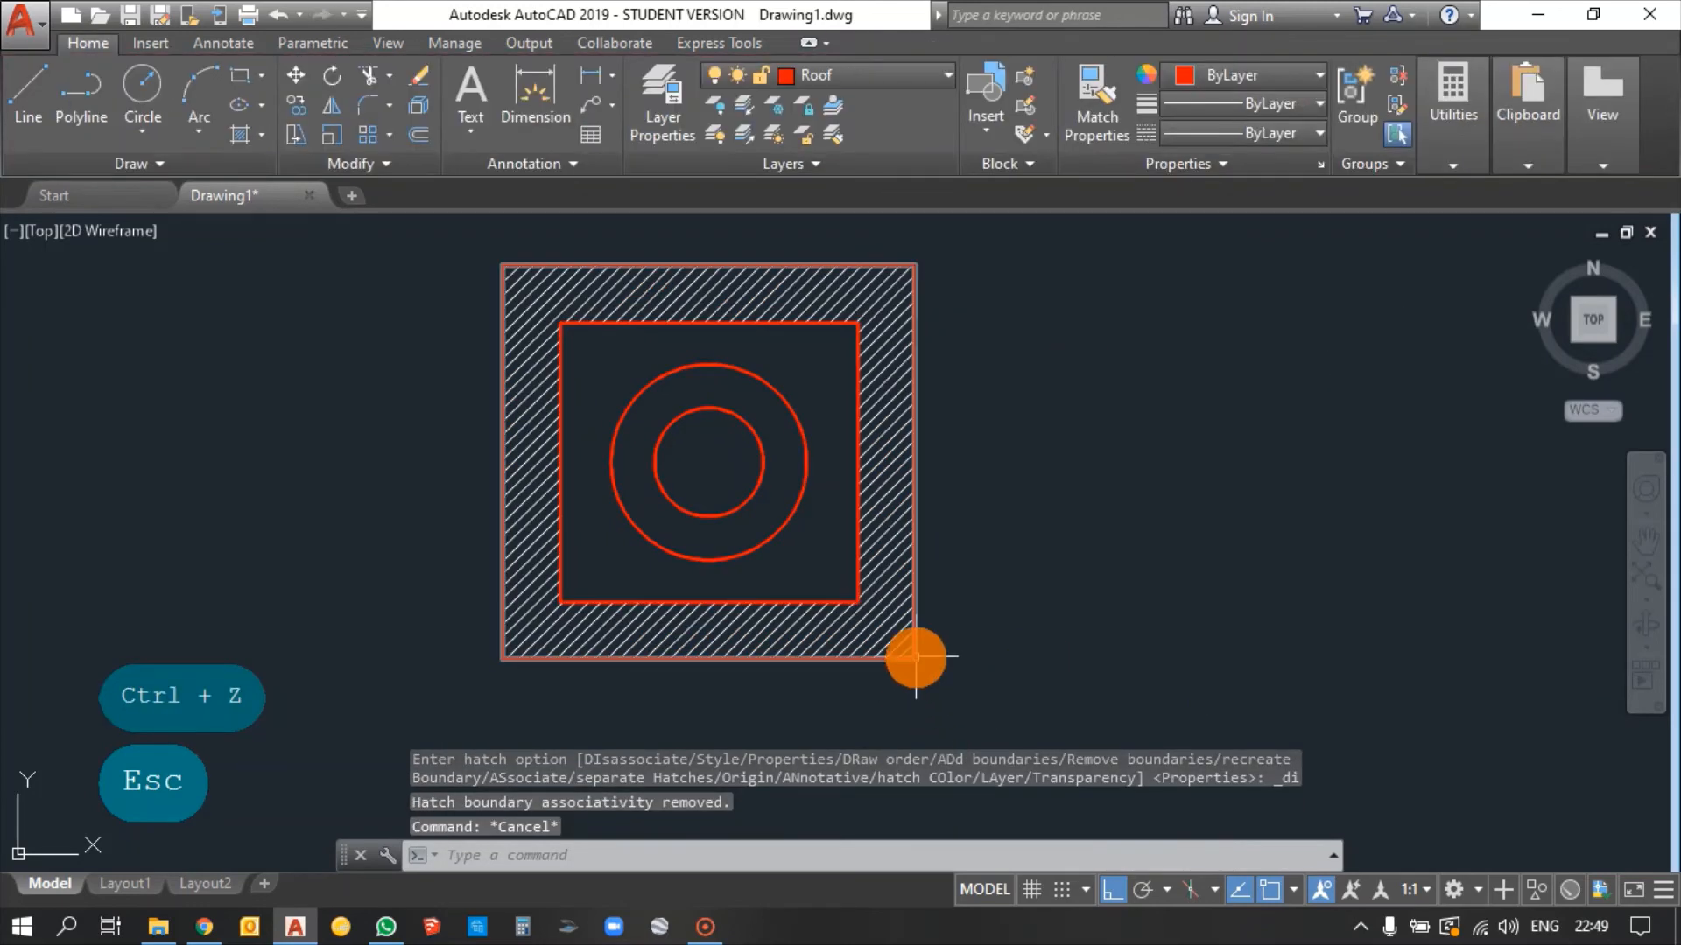
click(913, 659)
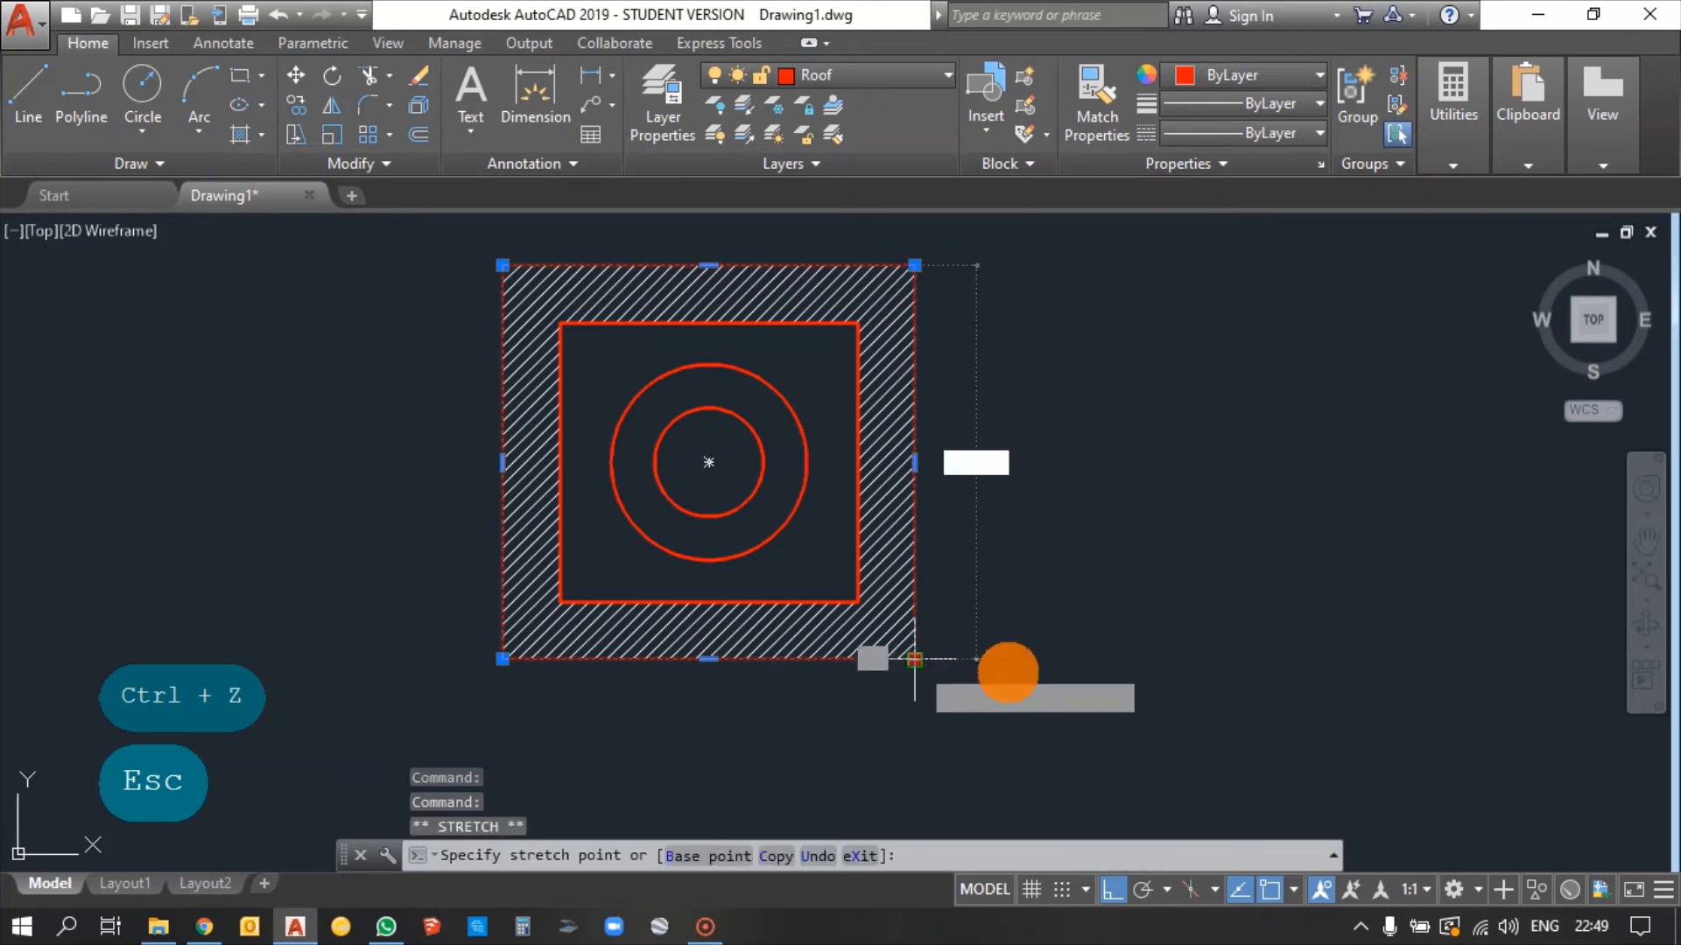
click(1073, 659)
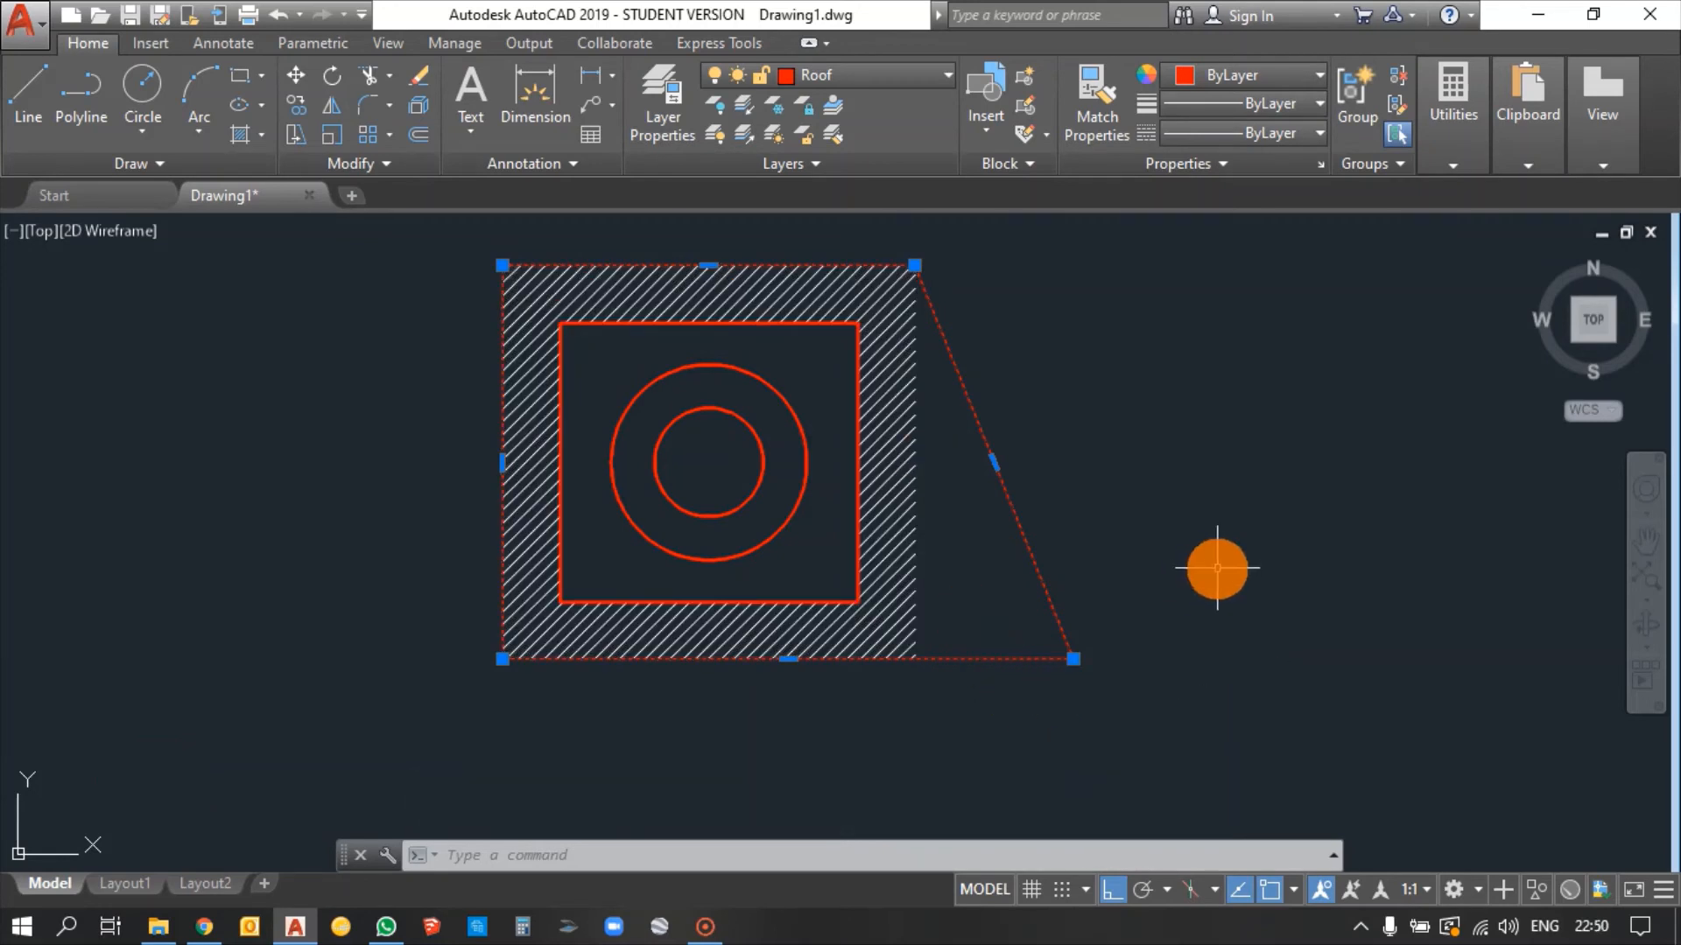
key(ctrl+z)
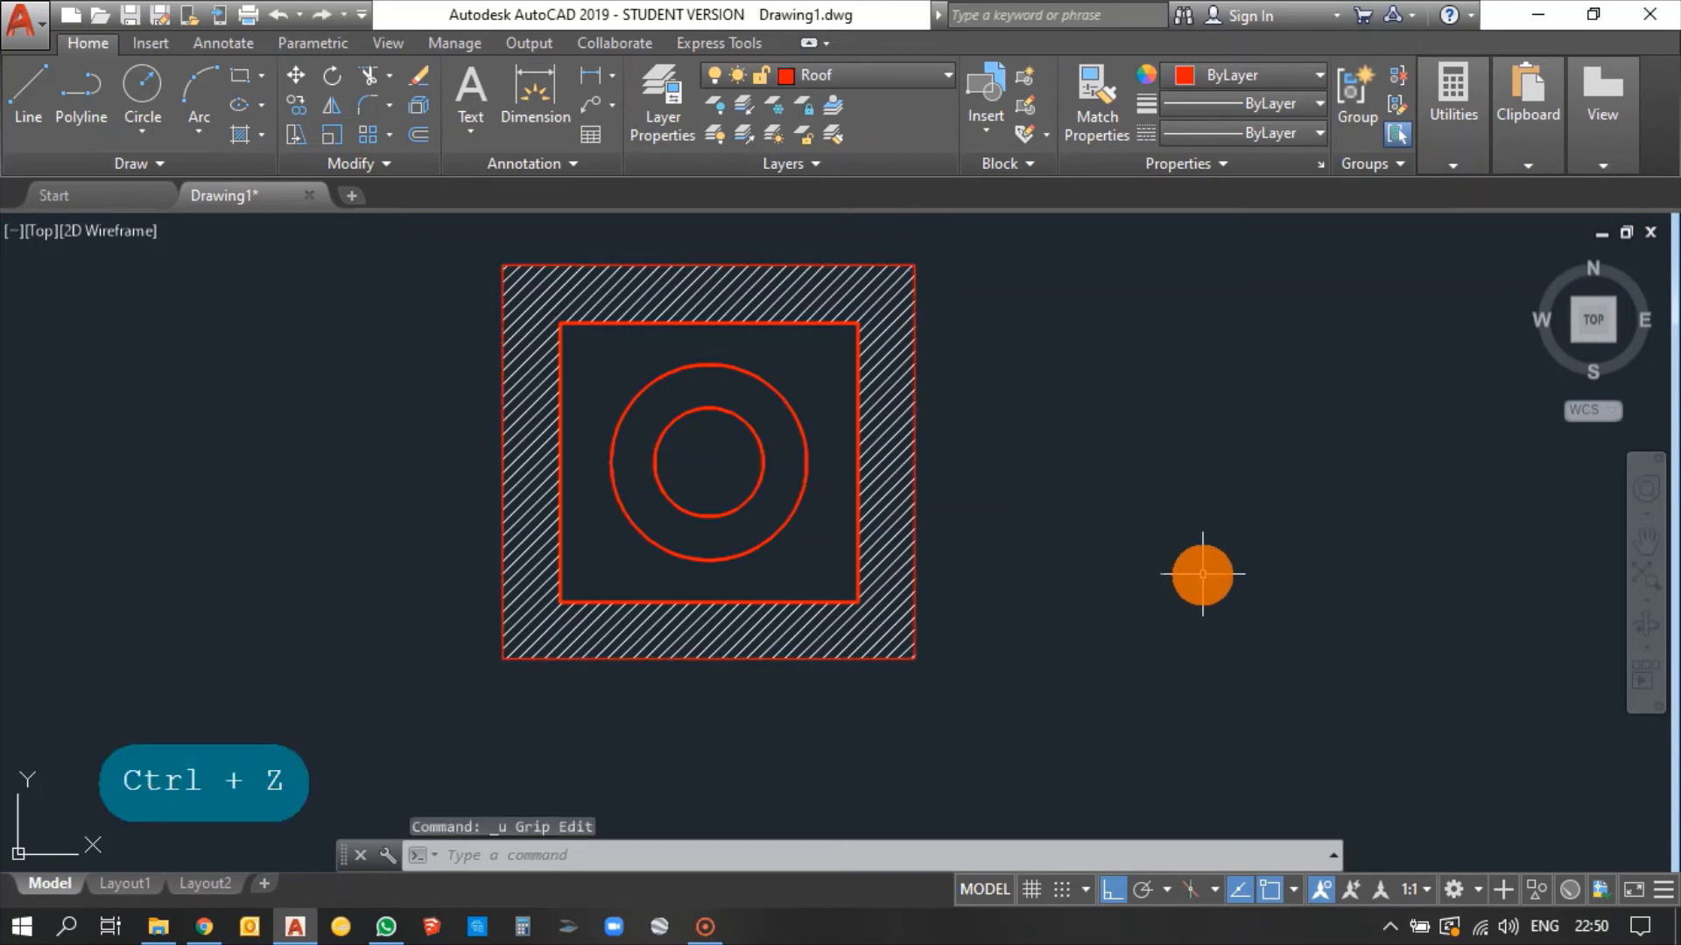
Select the non-associative hatch to check its boundary grips and Associative option, dismiss the tip, and deselect it.
click(910, 626)
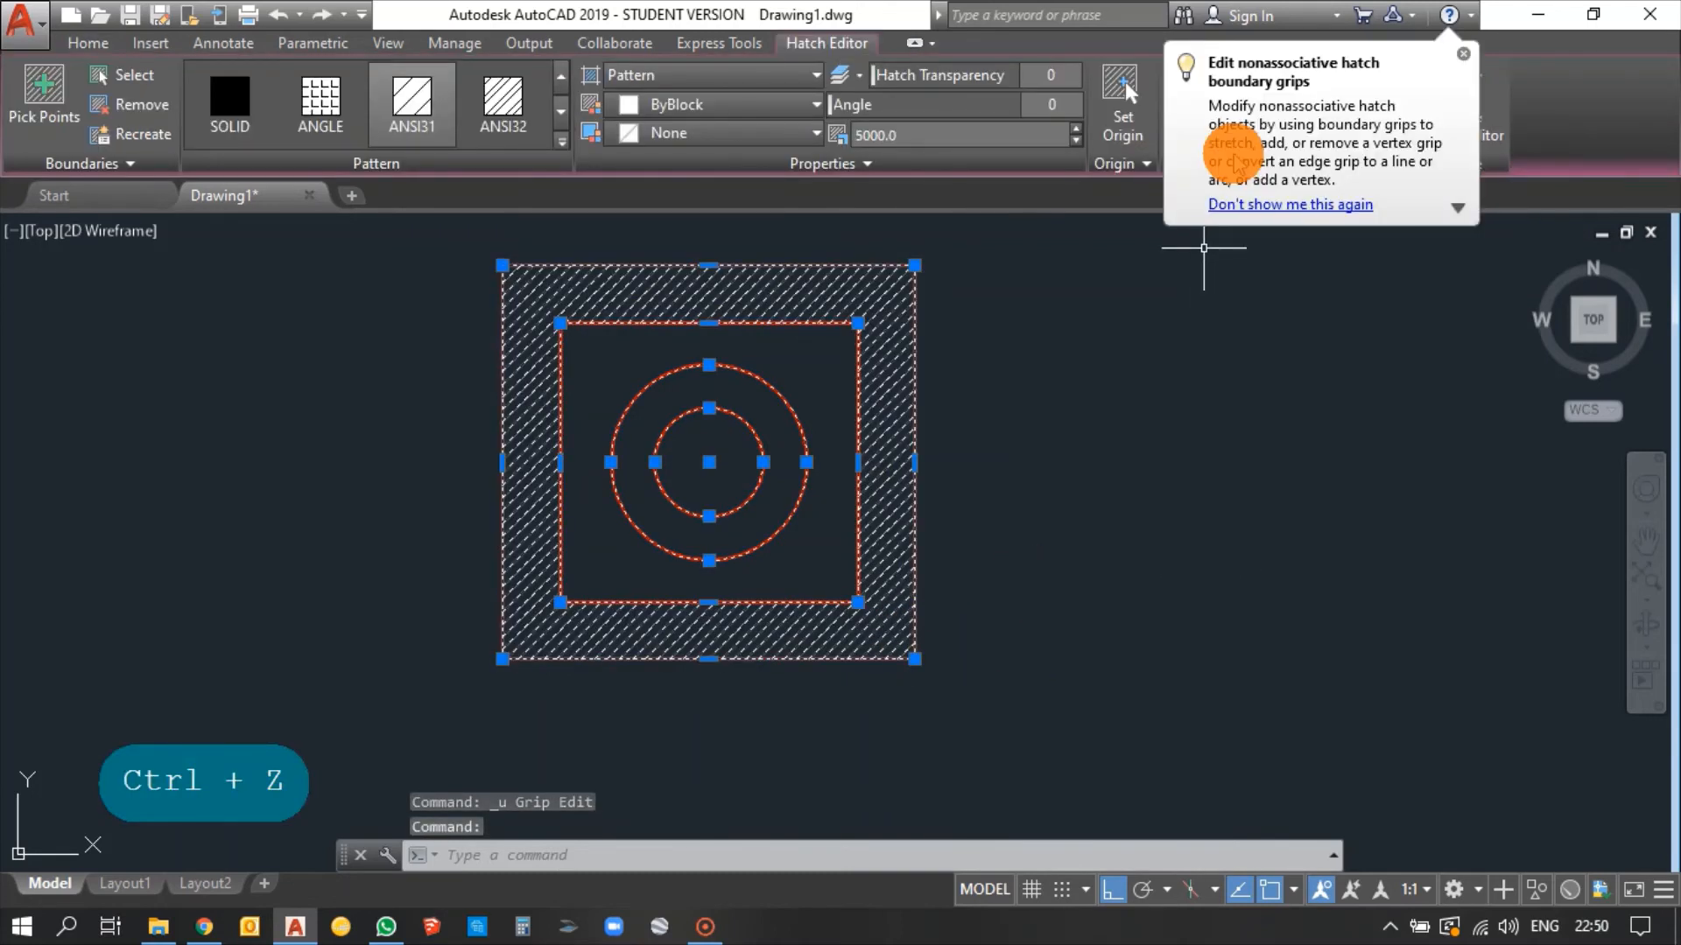
click(1463, 53)
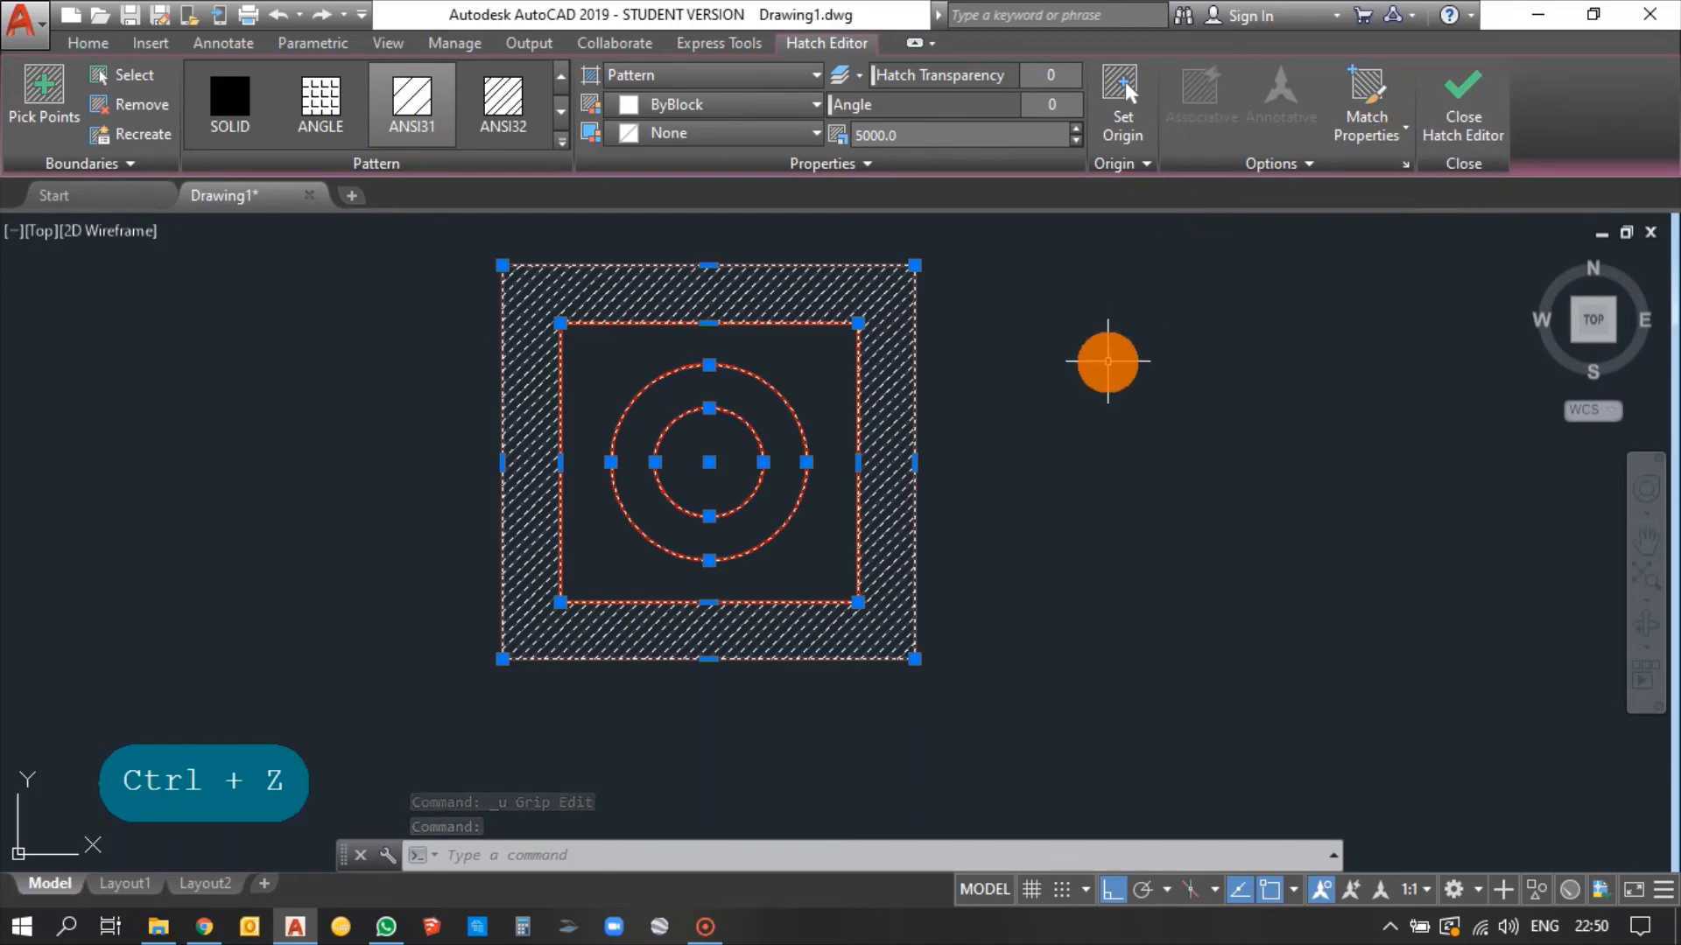
key(Escape)
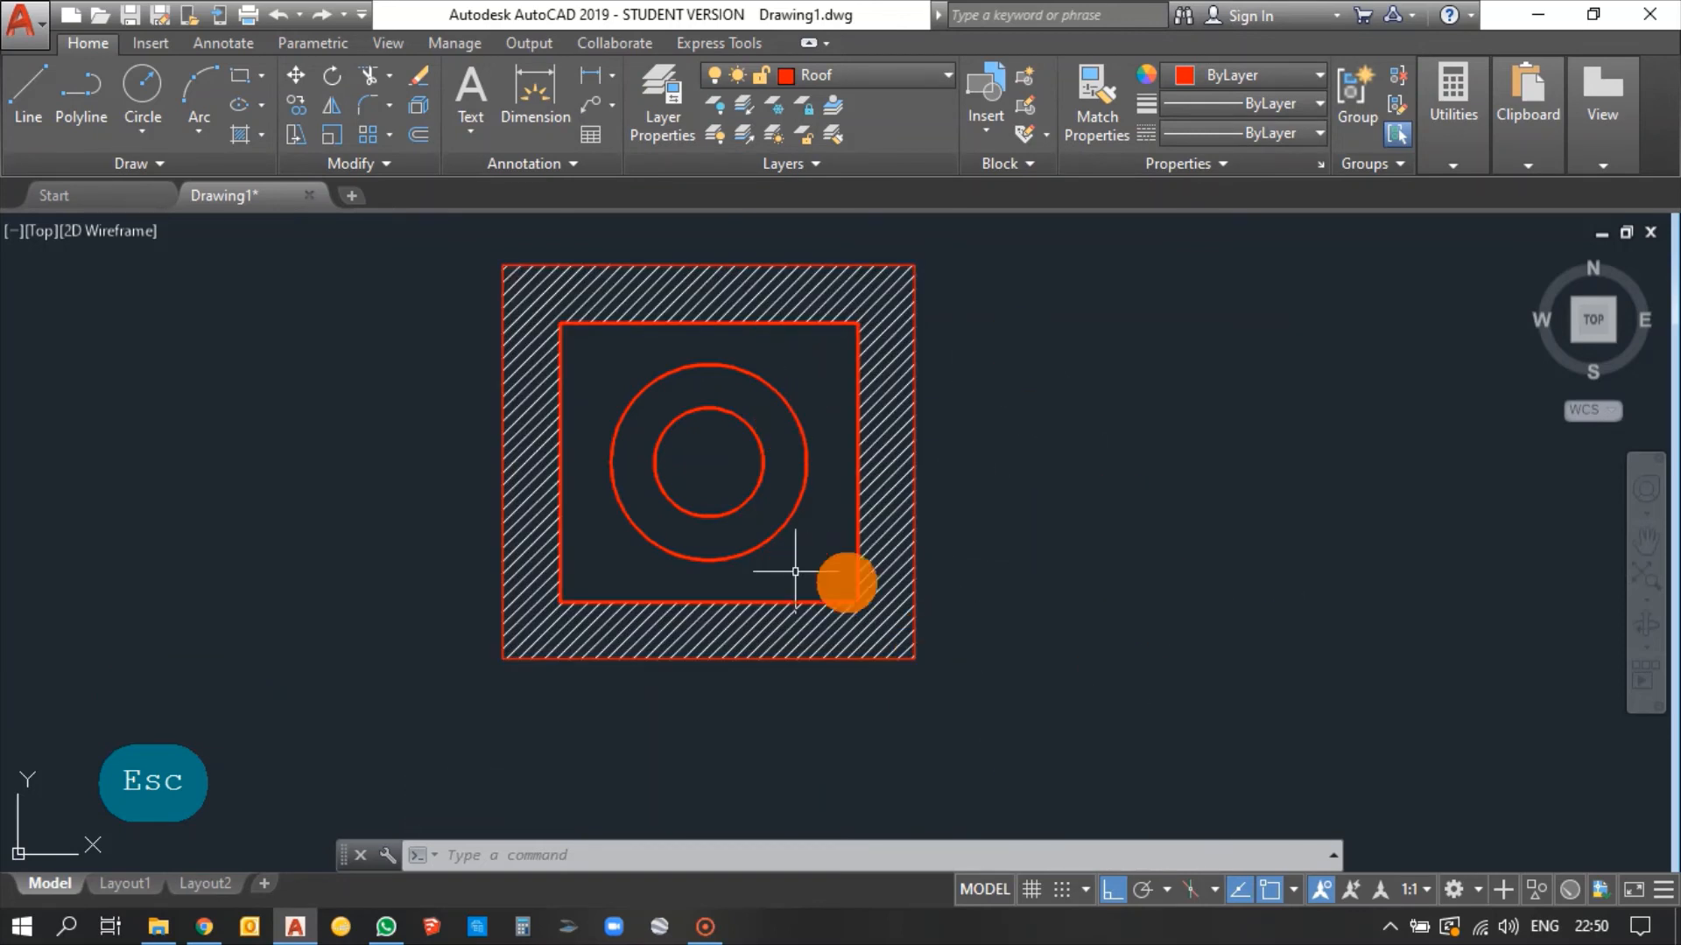
Erase the non-associative ANSI31 hatch between the two squares.
middle_drag(969, 456, 948, 500)
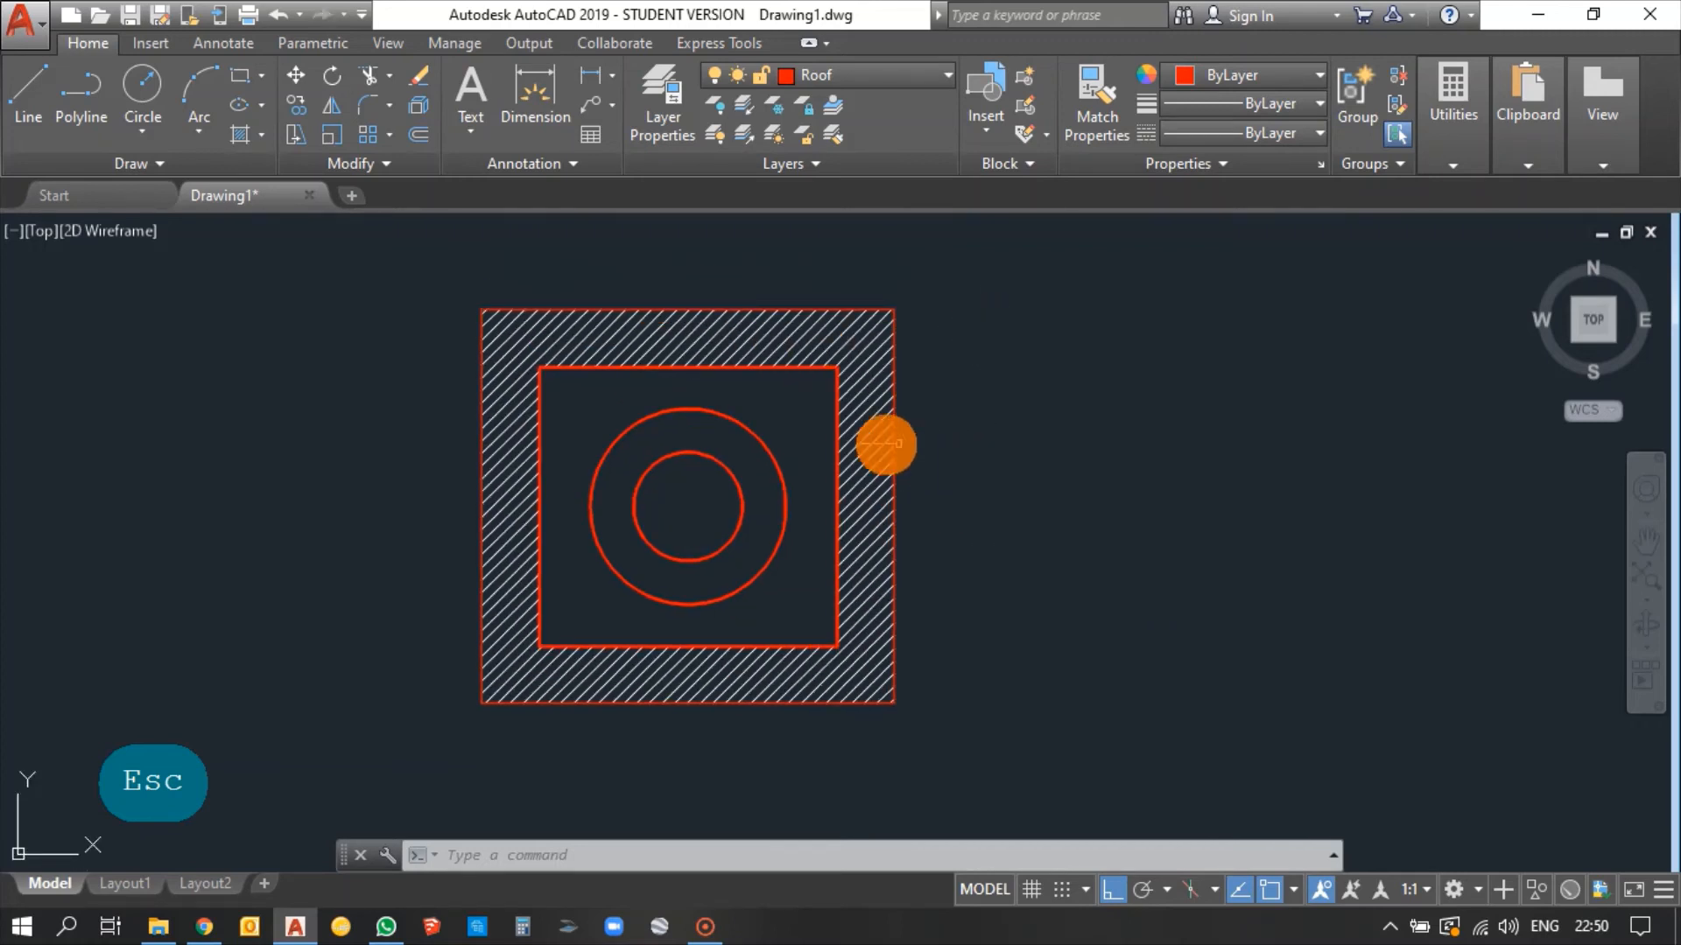
click(881, 442)
key(Escape)
key(space)
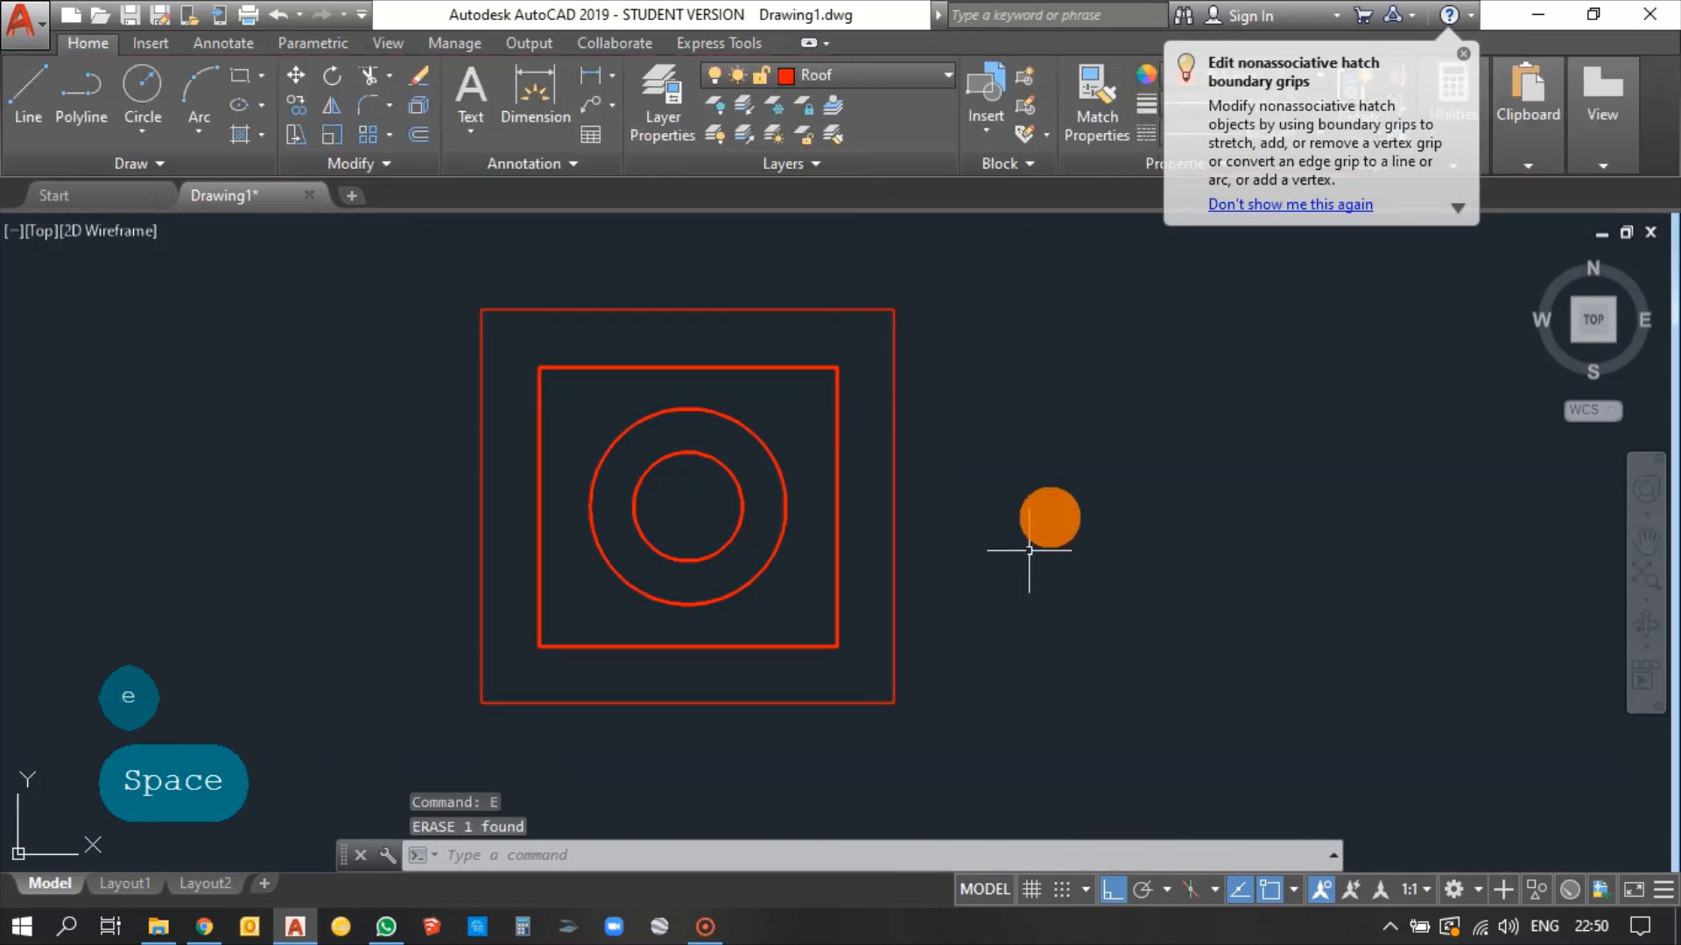
key(alt)
key(Escape)
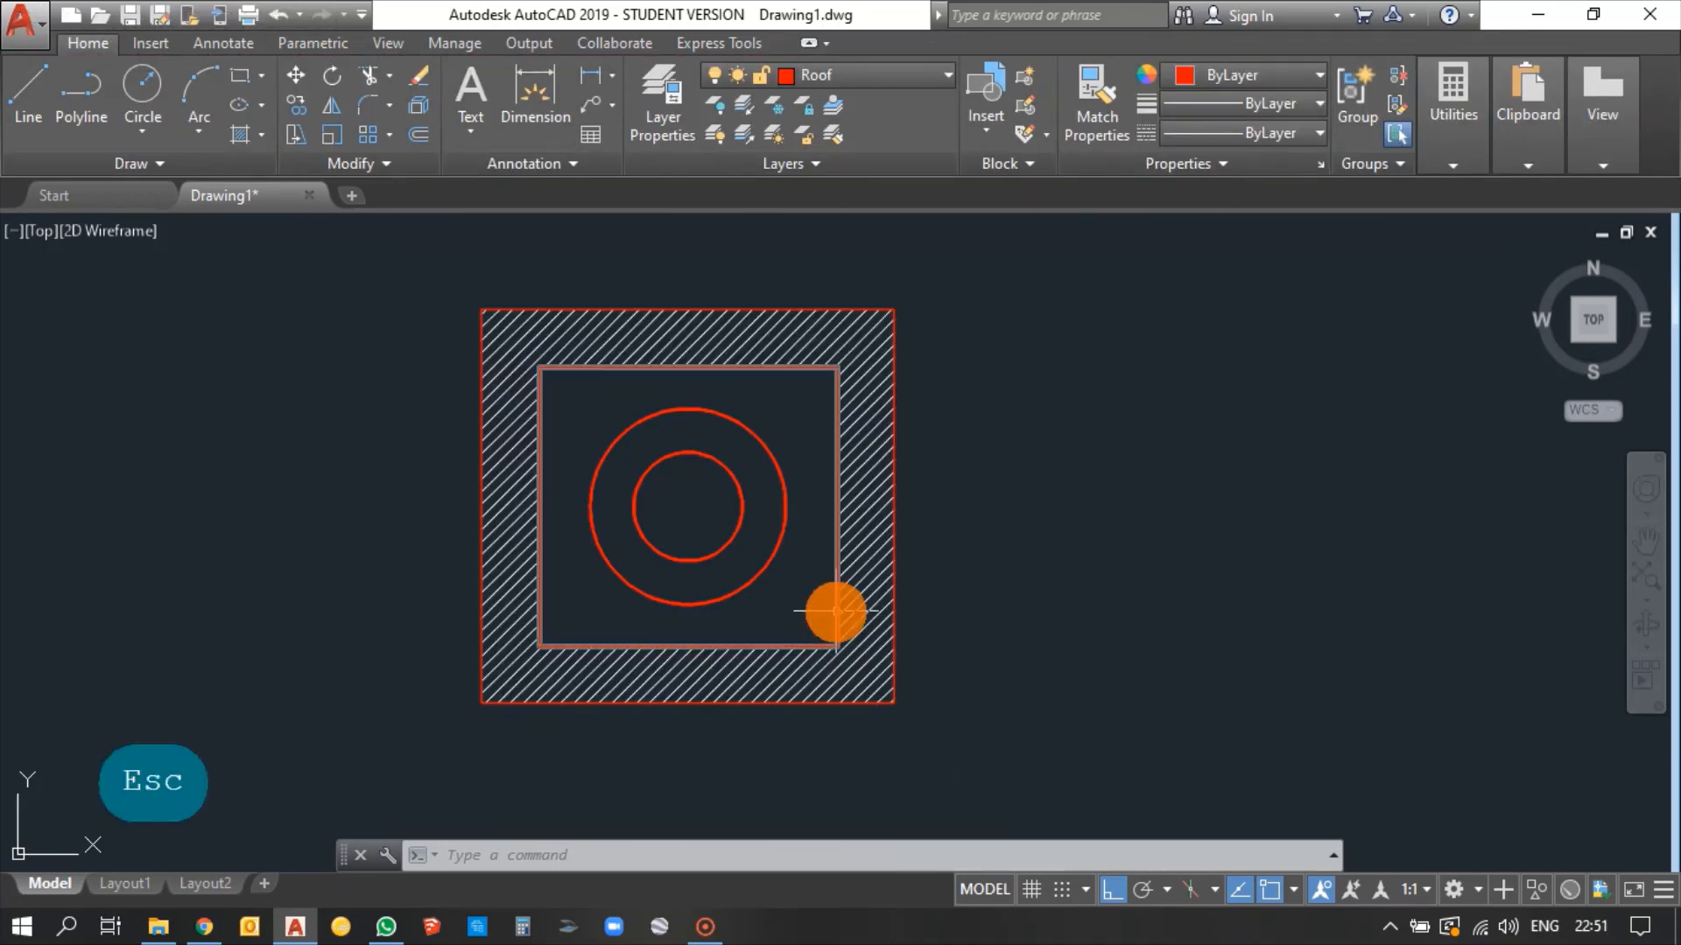
Check the ANSI31 hatch between the squares, deselect it, and open the Hatch and Gradient settings for a new hatch.
click(873, 525)
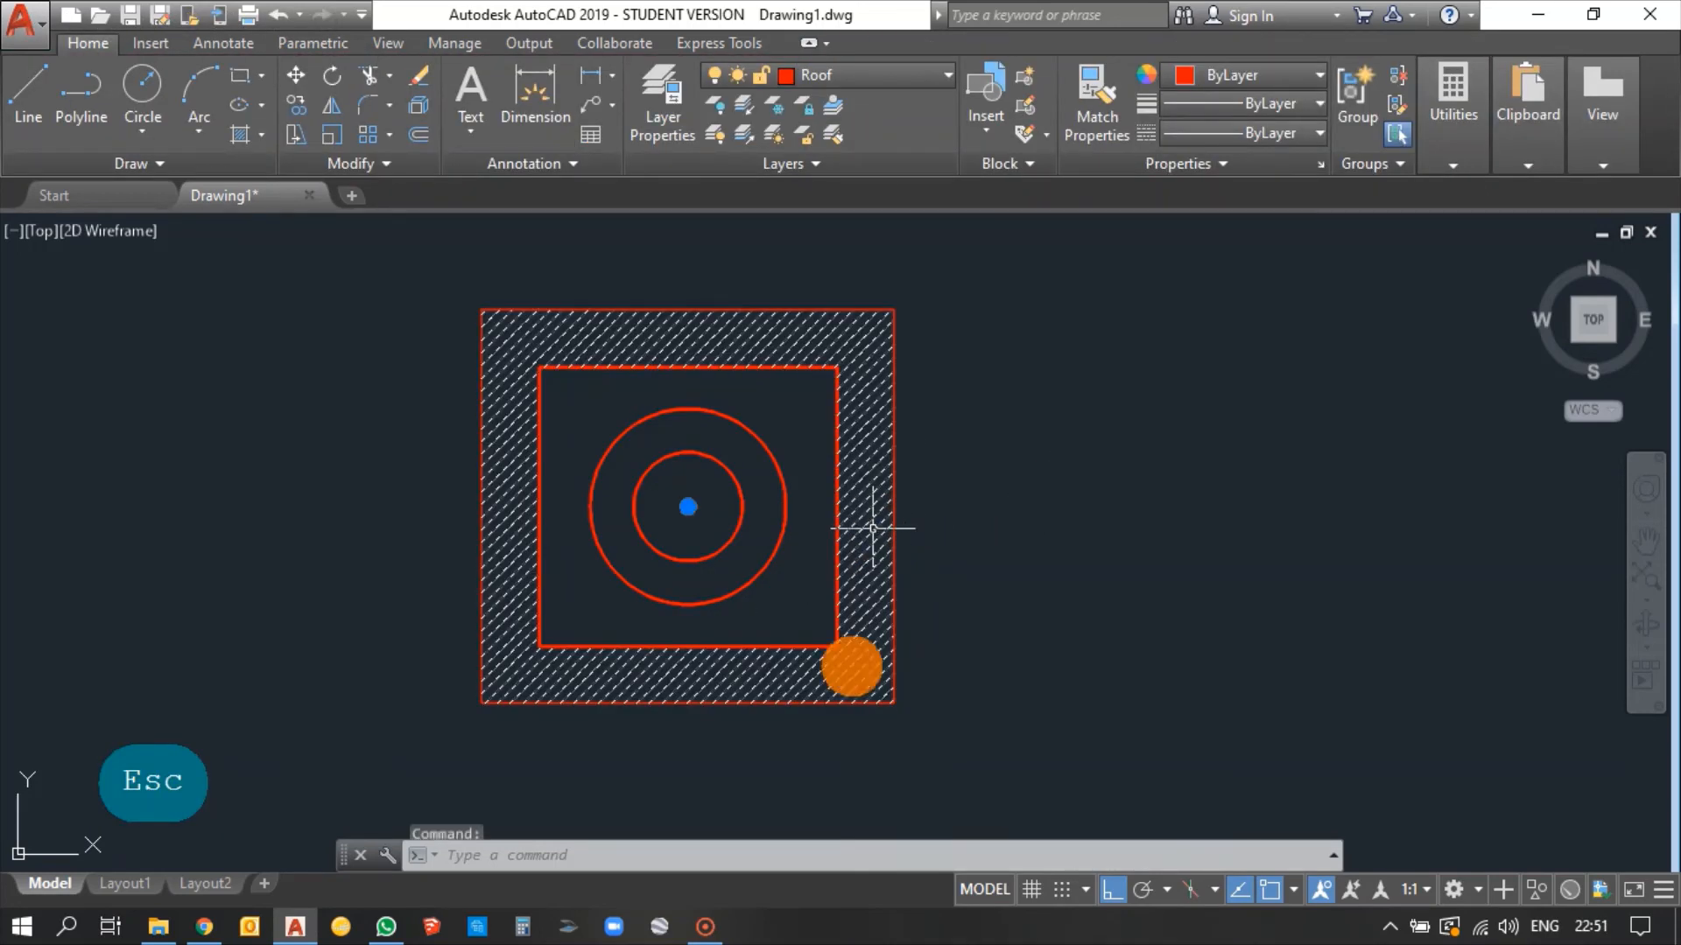
key(Escape)
key(Escape)
key(Escape)
text(h)
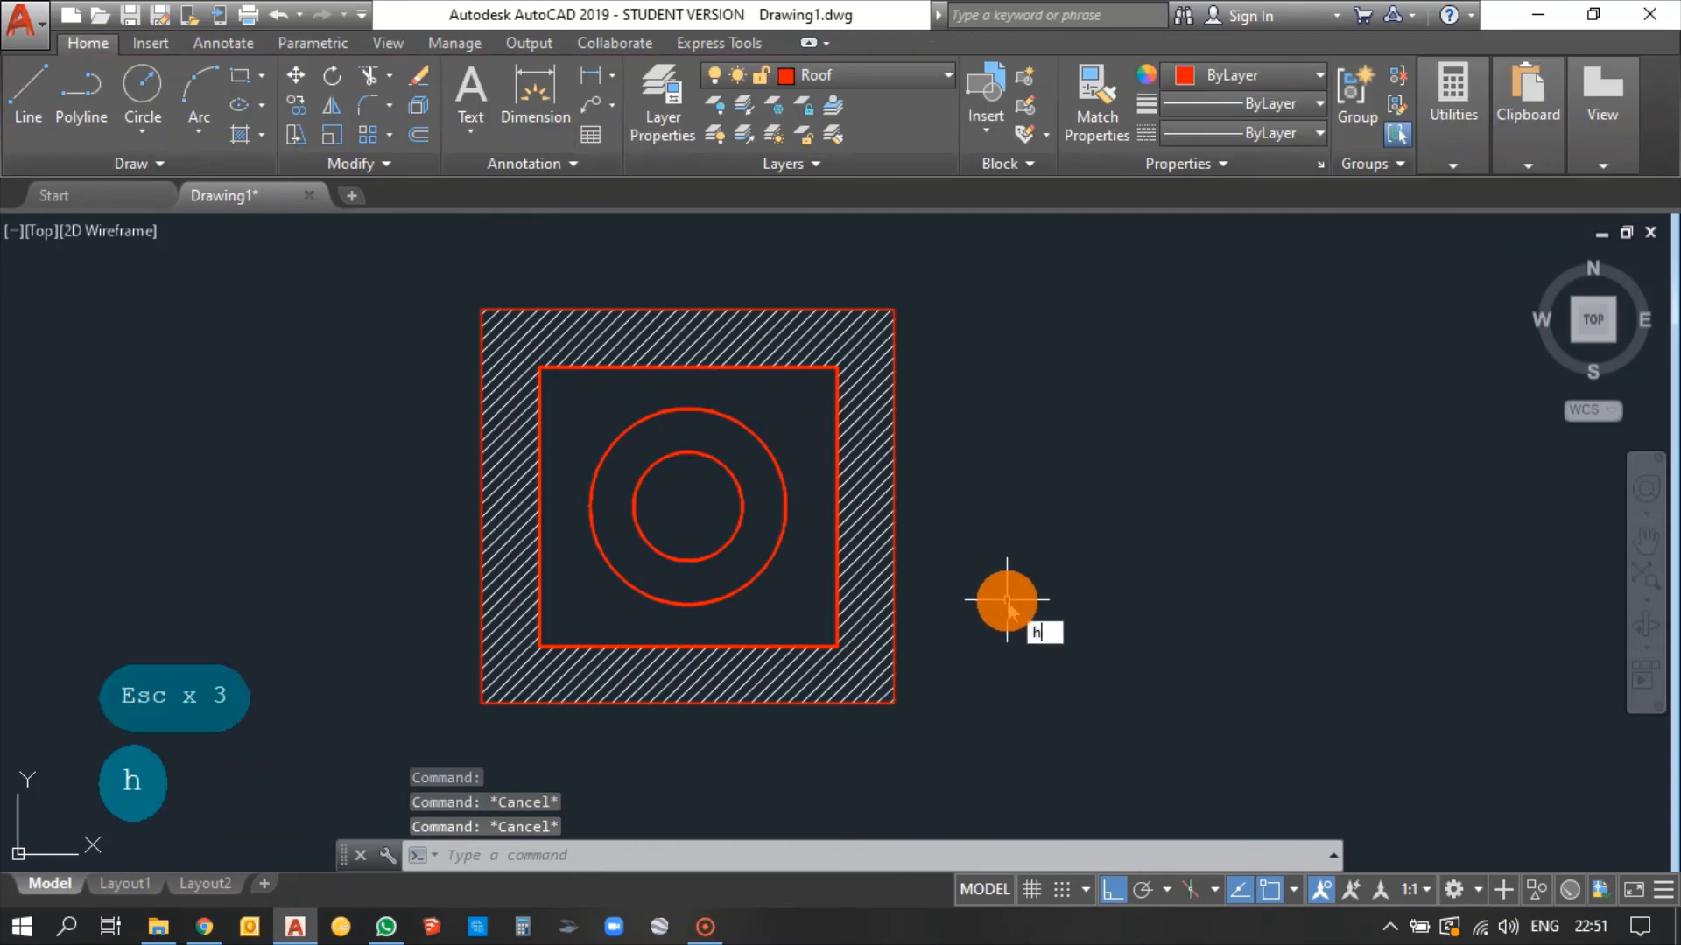
key(space)
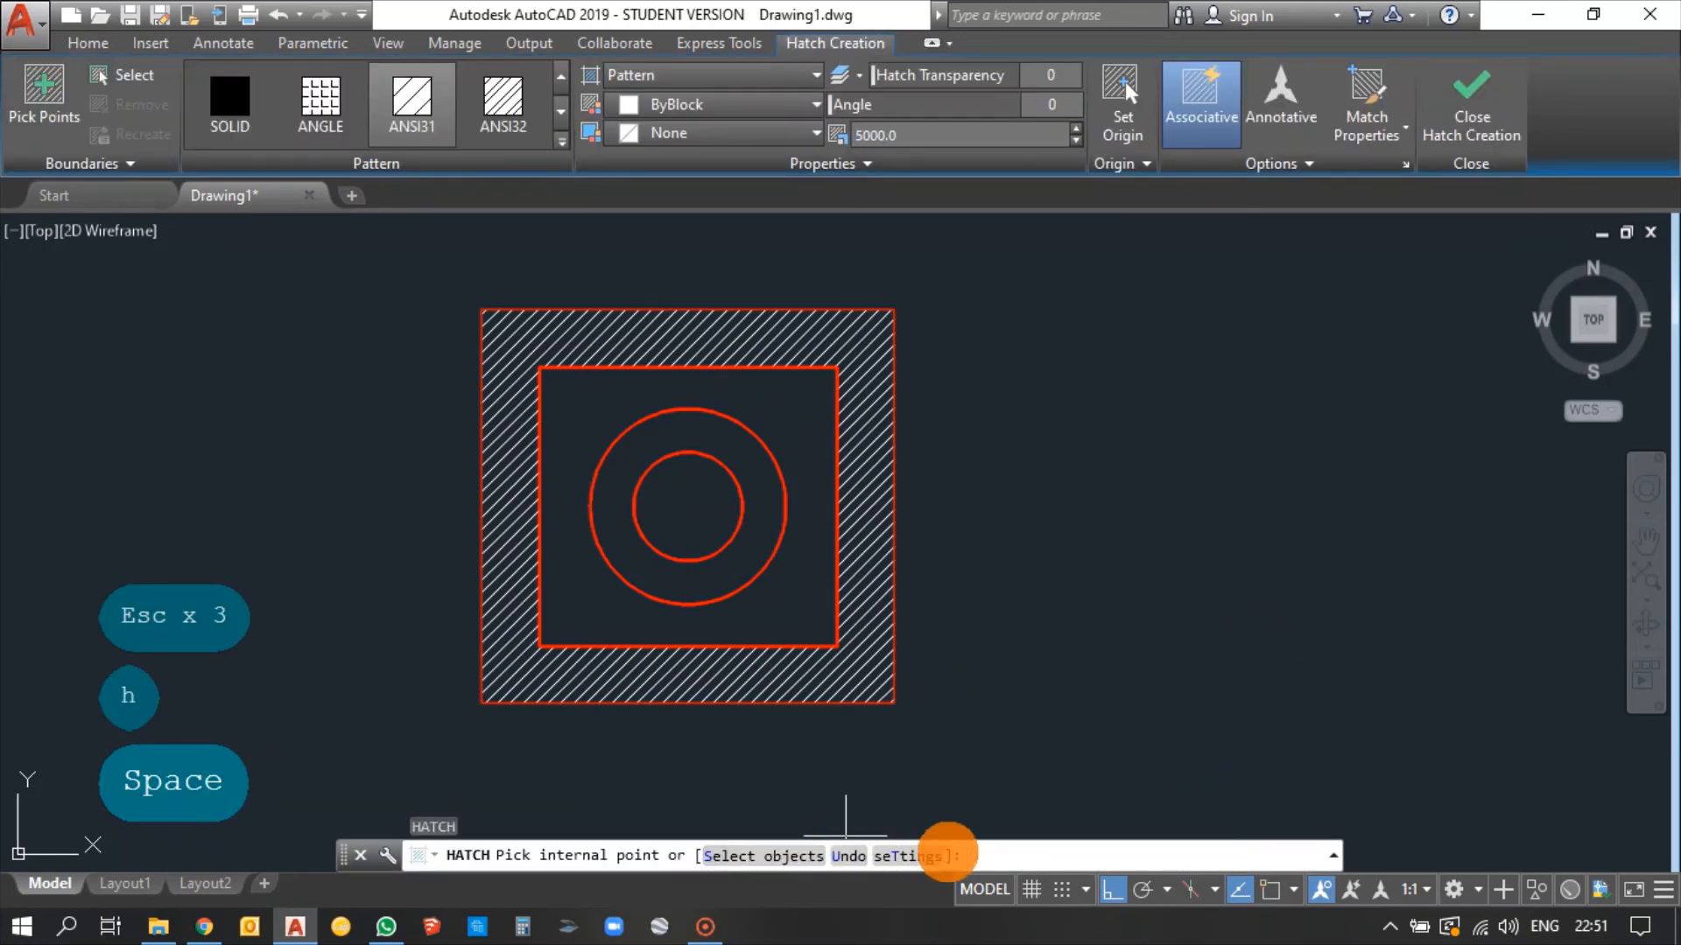
click(916, 855)
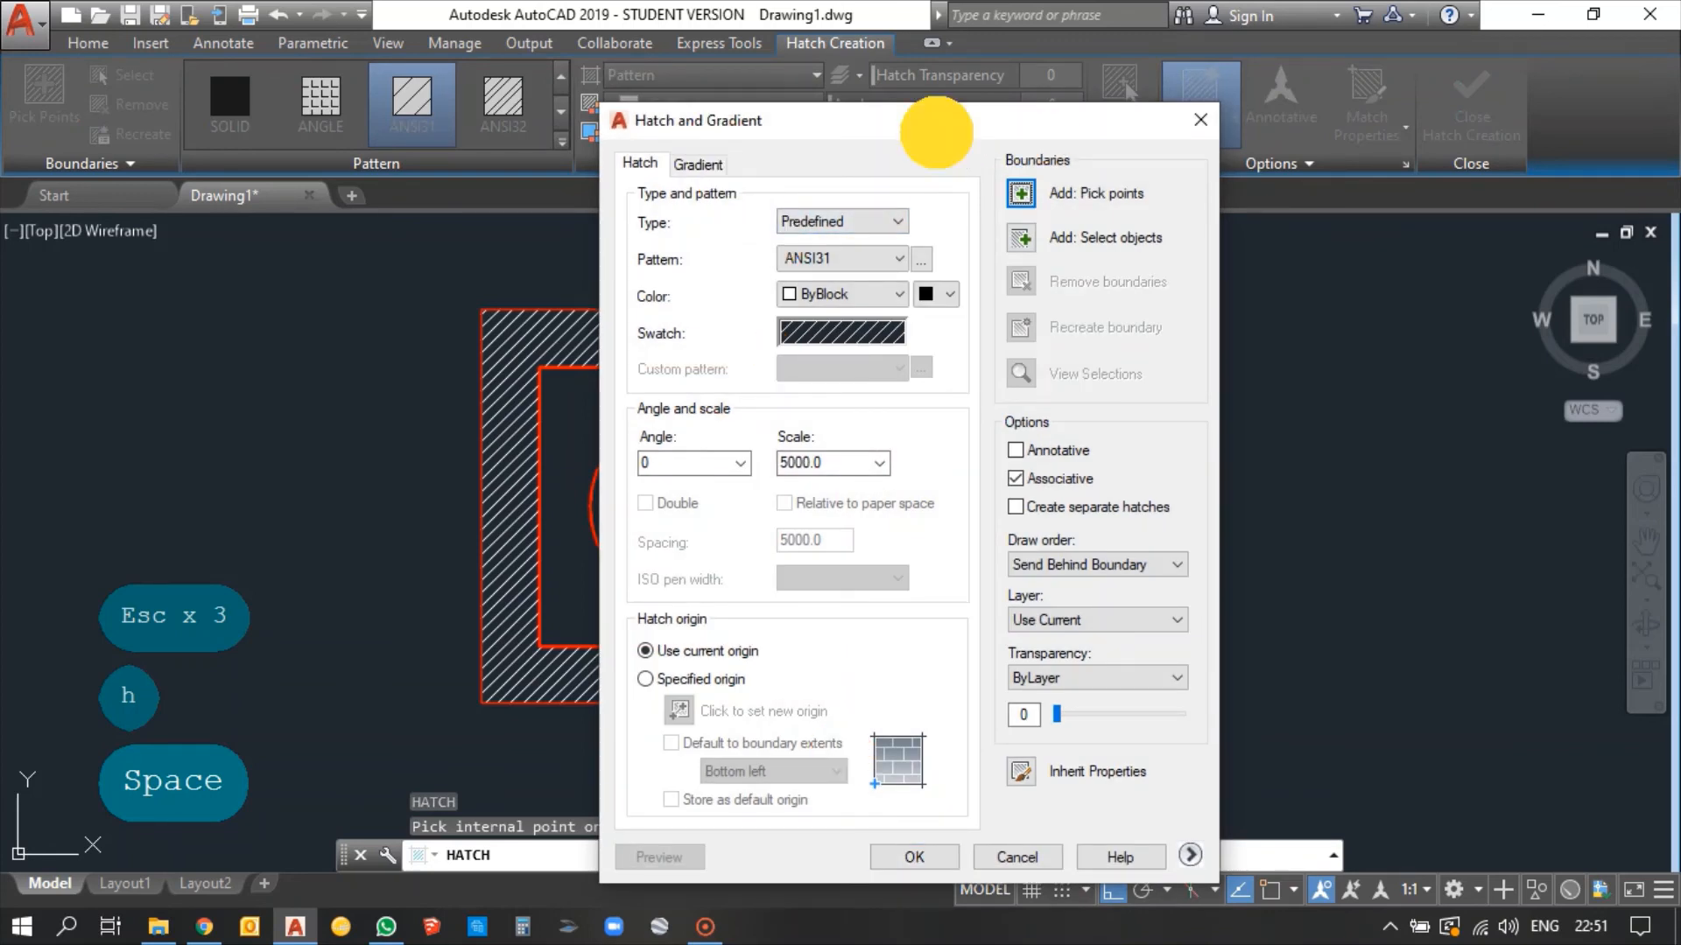
drag(935, 131, 851, 132)
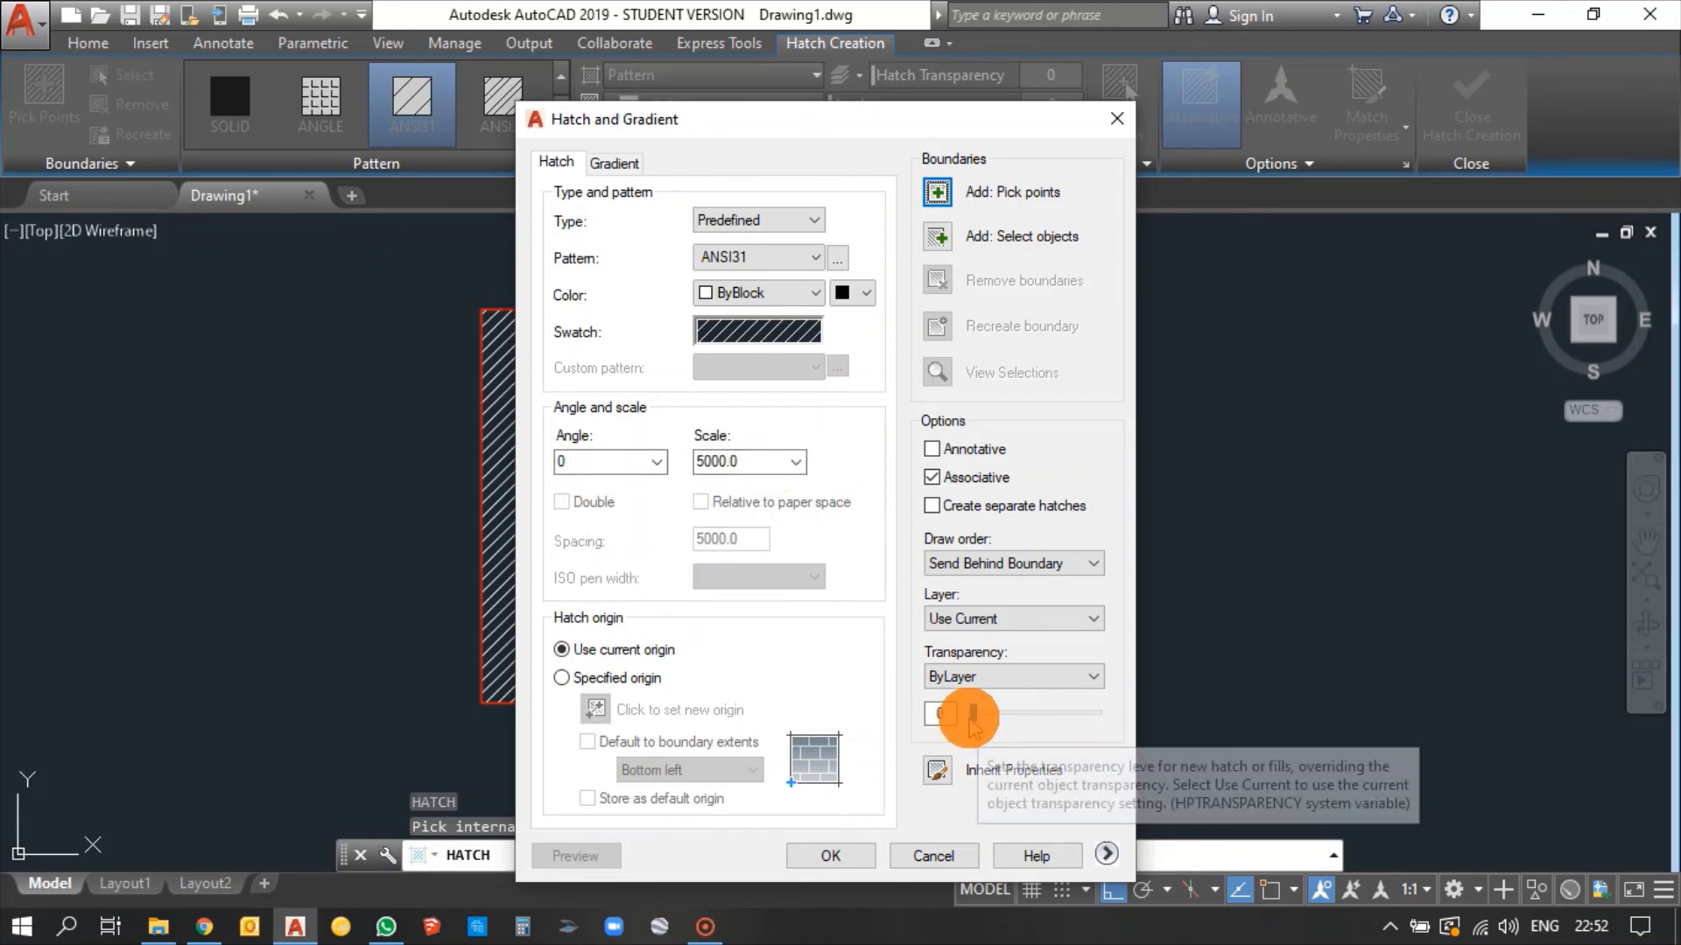
Review the Transparency, Layer and Draw order choices in the Hatch and Gradient settings.
click(996, 677)
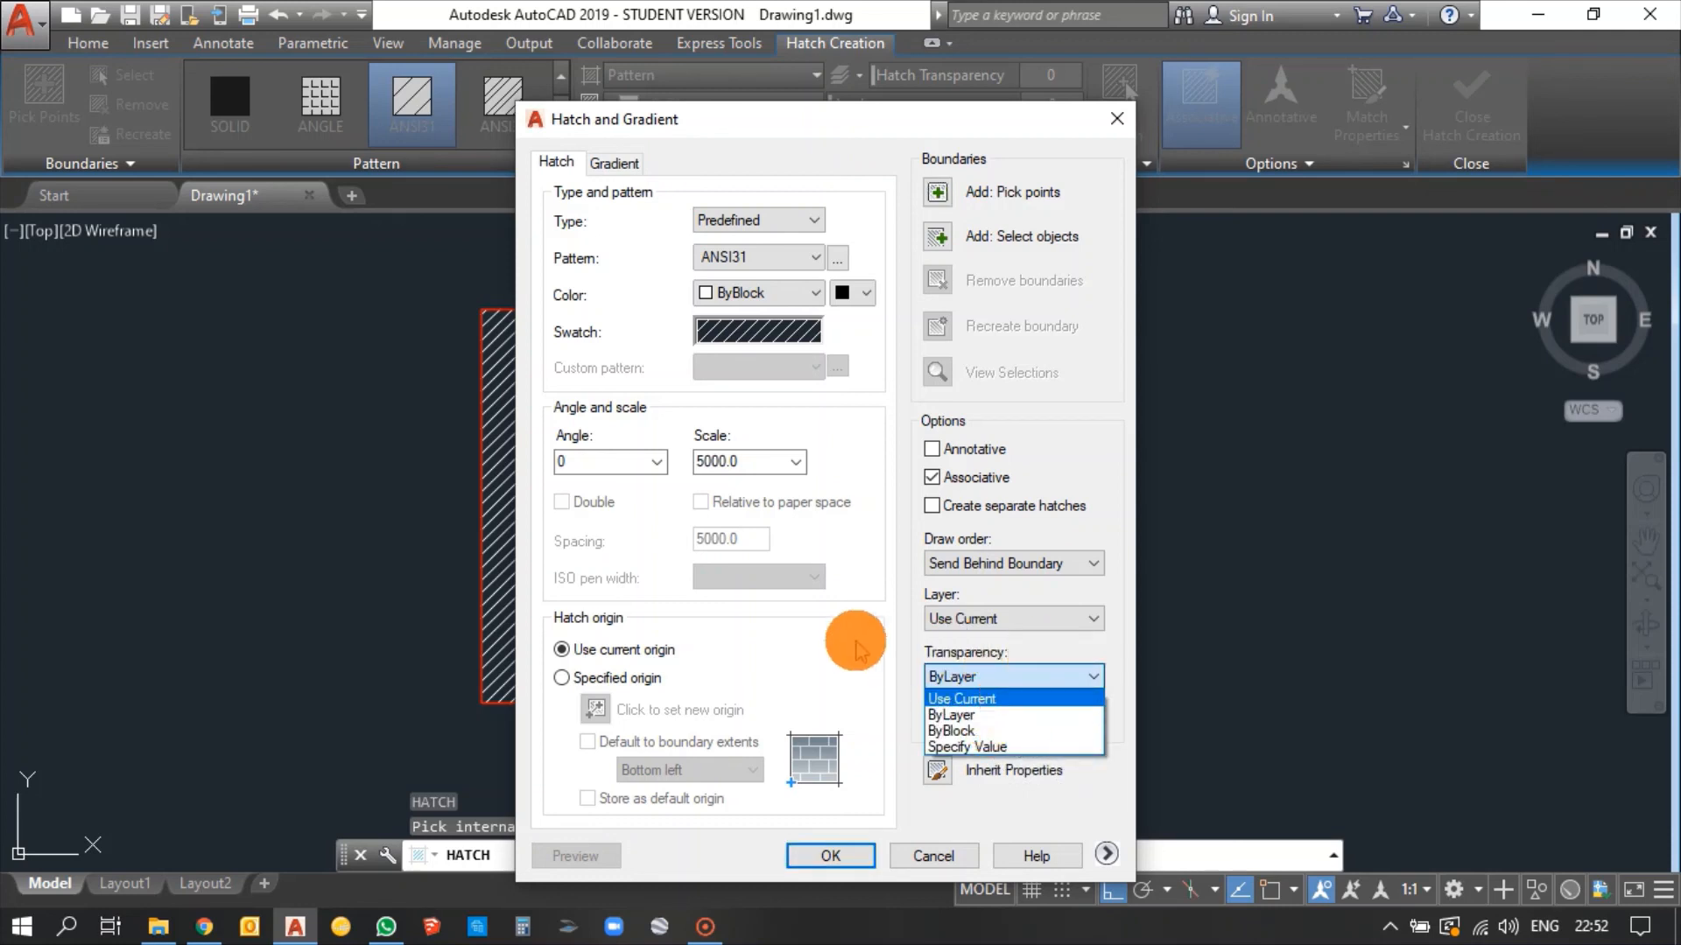
click(980, 714)
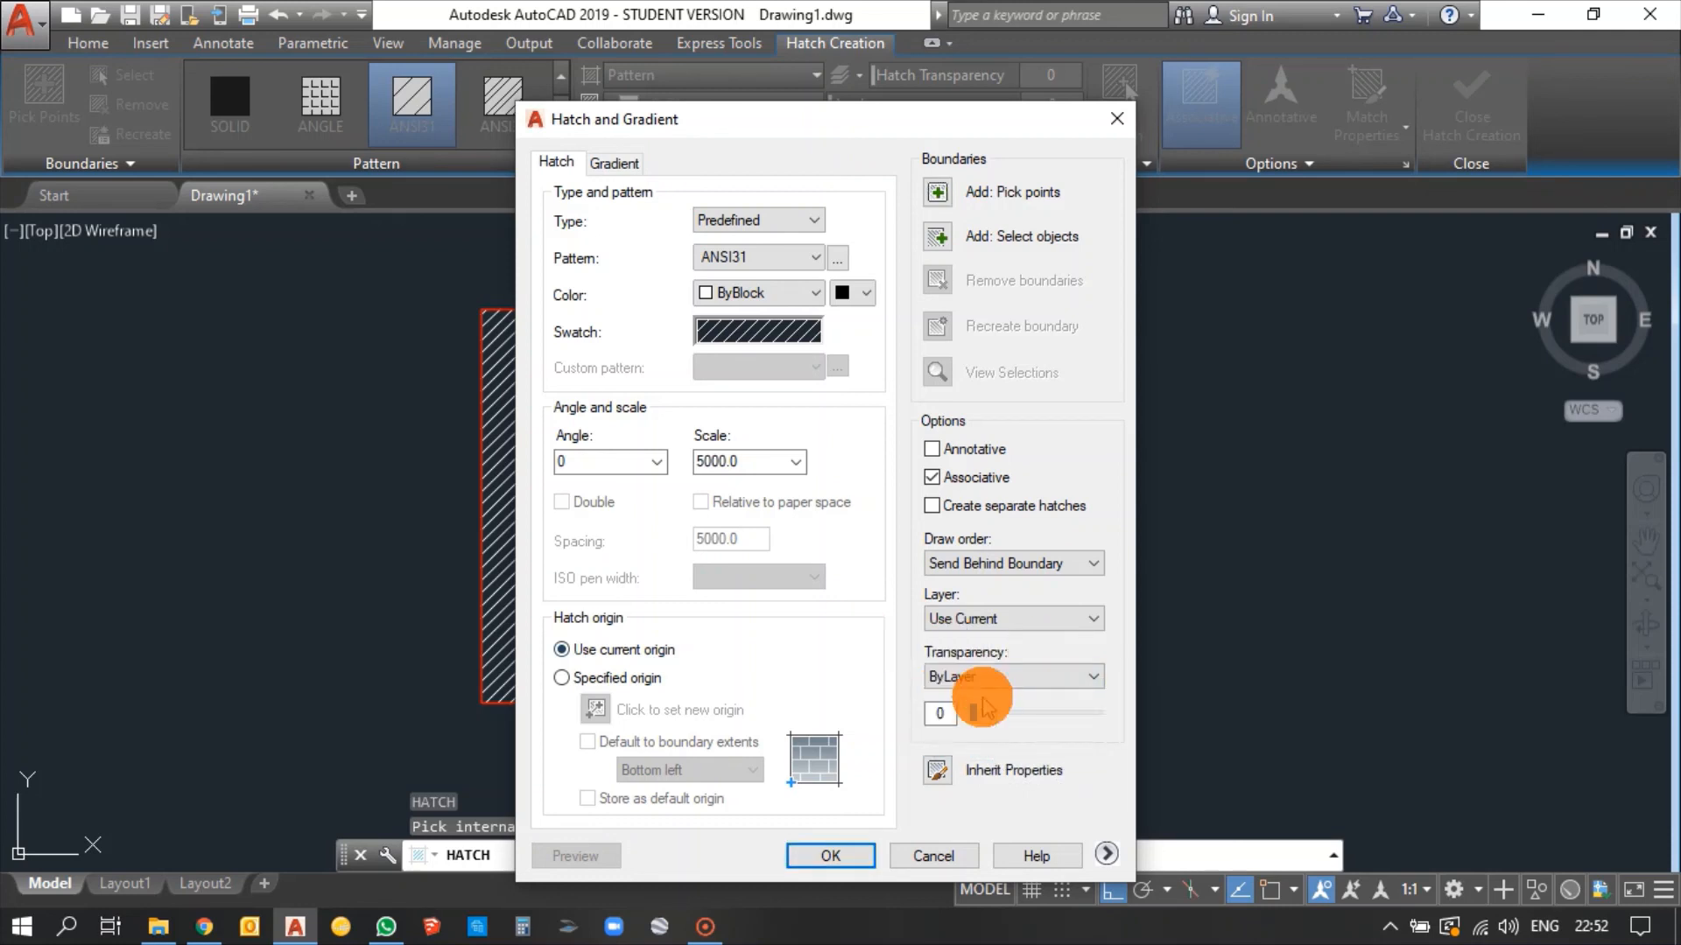
click(996, 620)
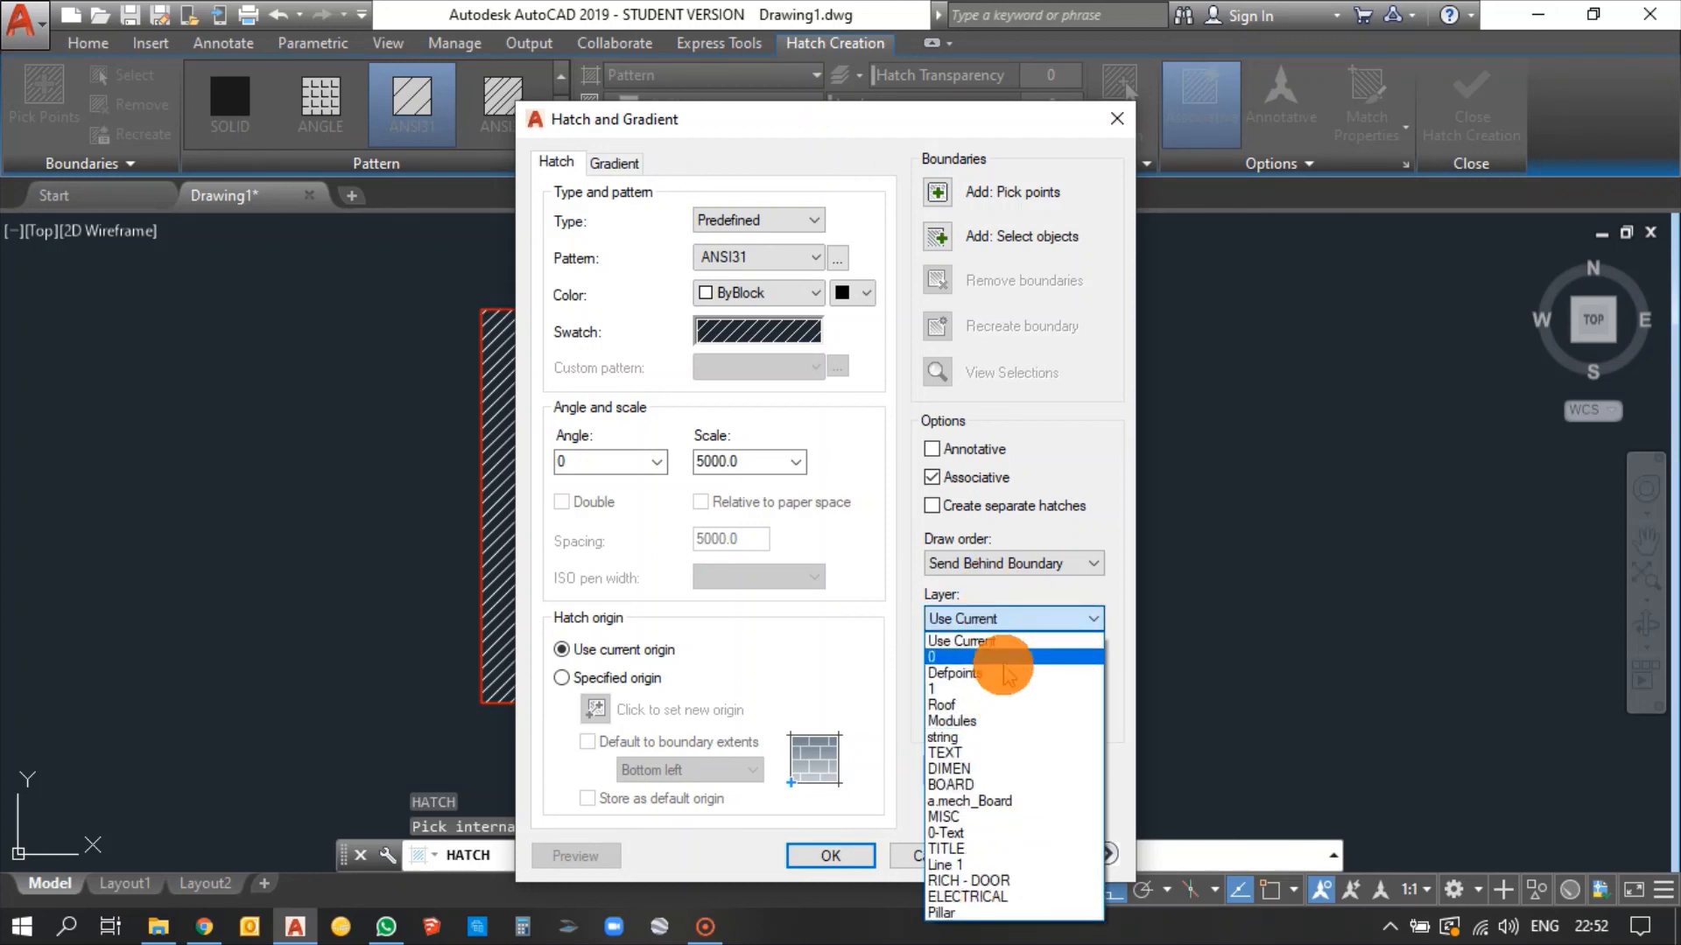
click(888, 663)
click(995, 565)
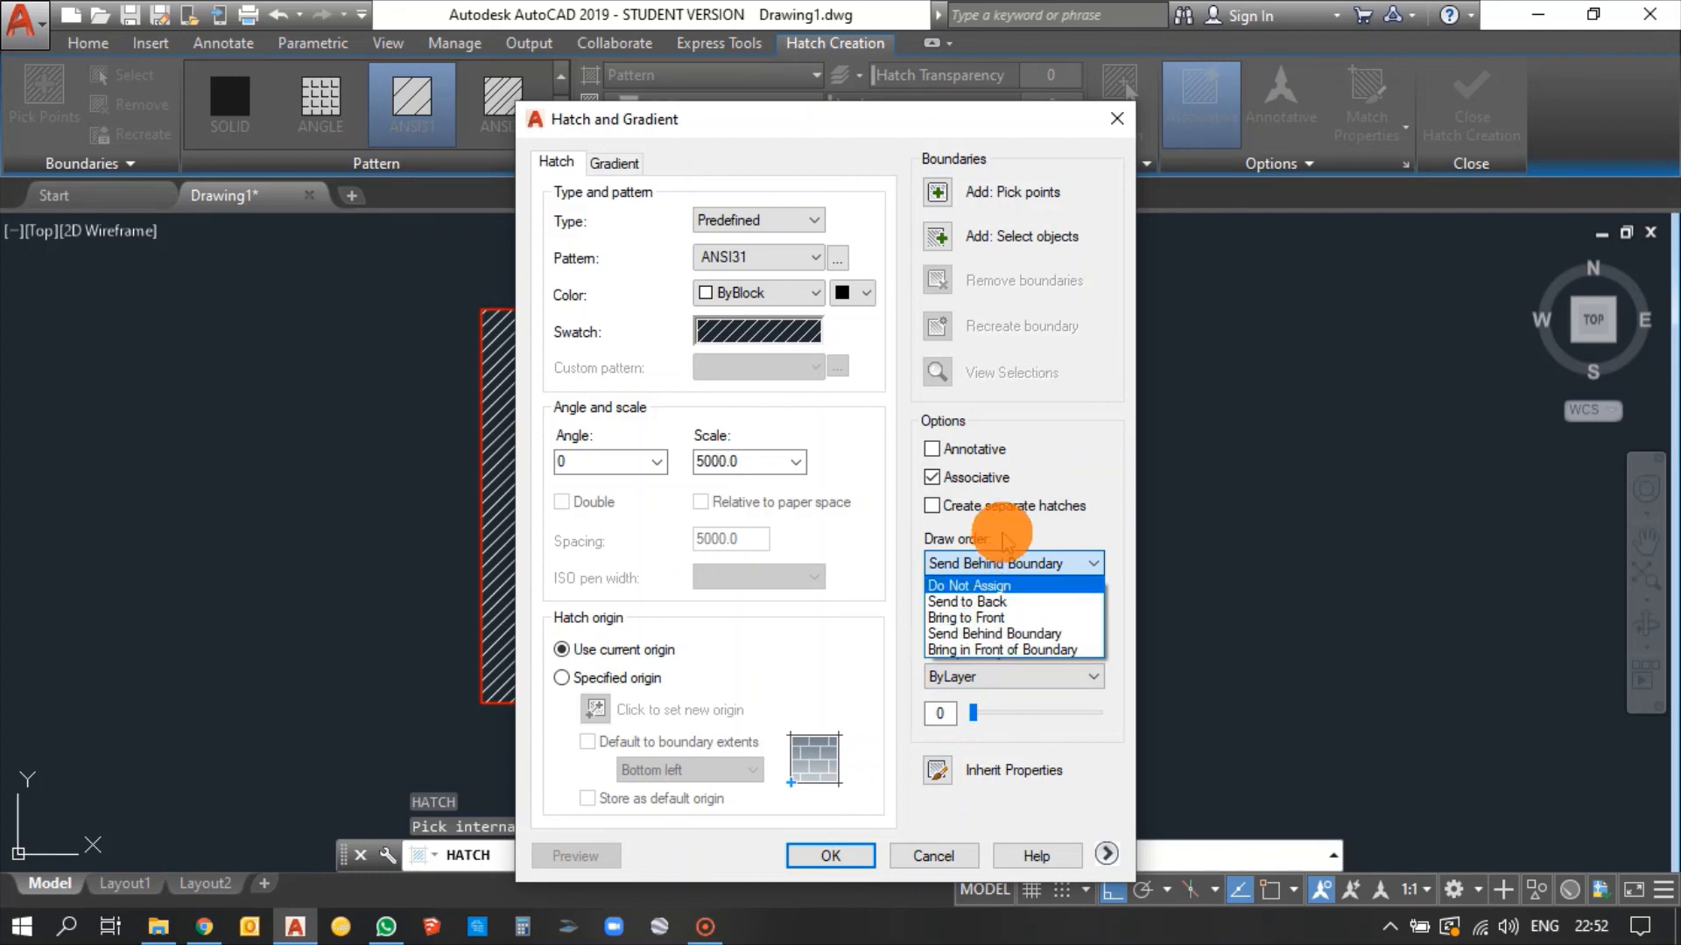
click(912, 648)
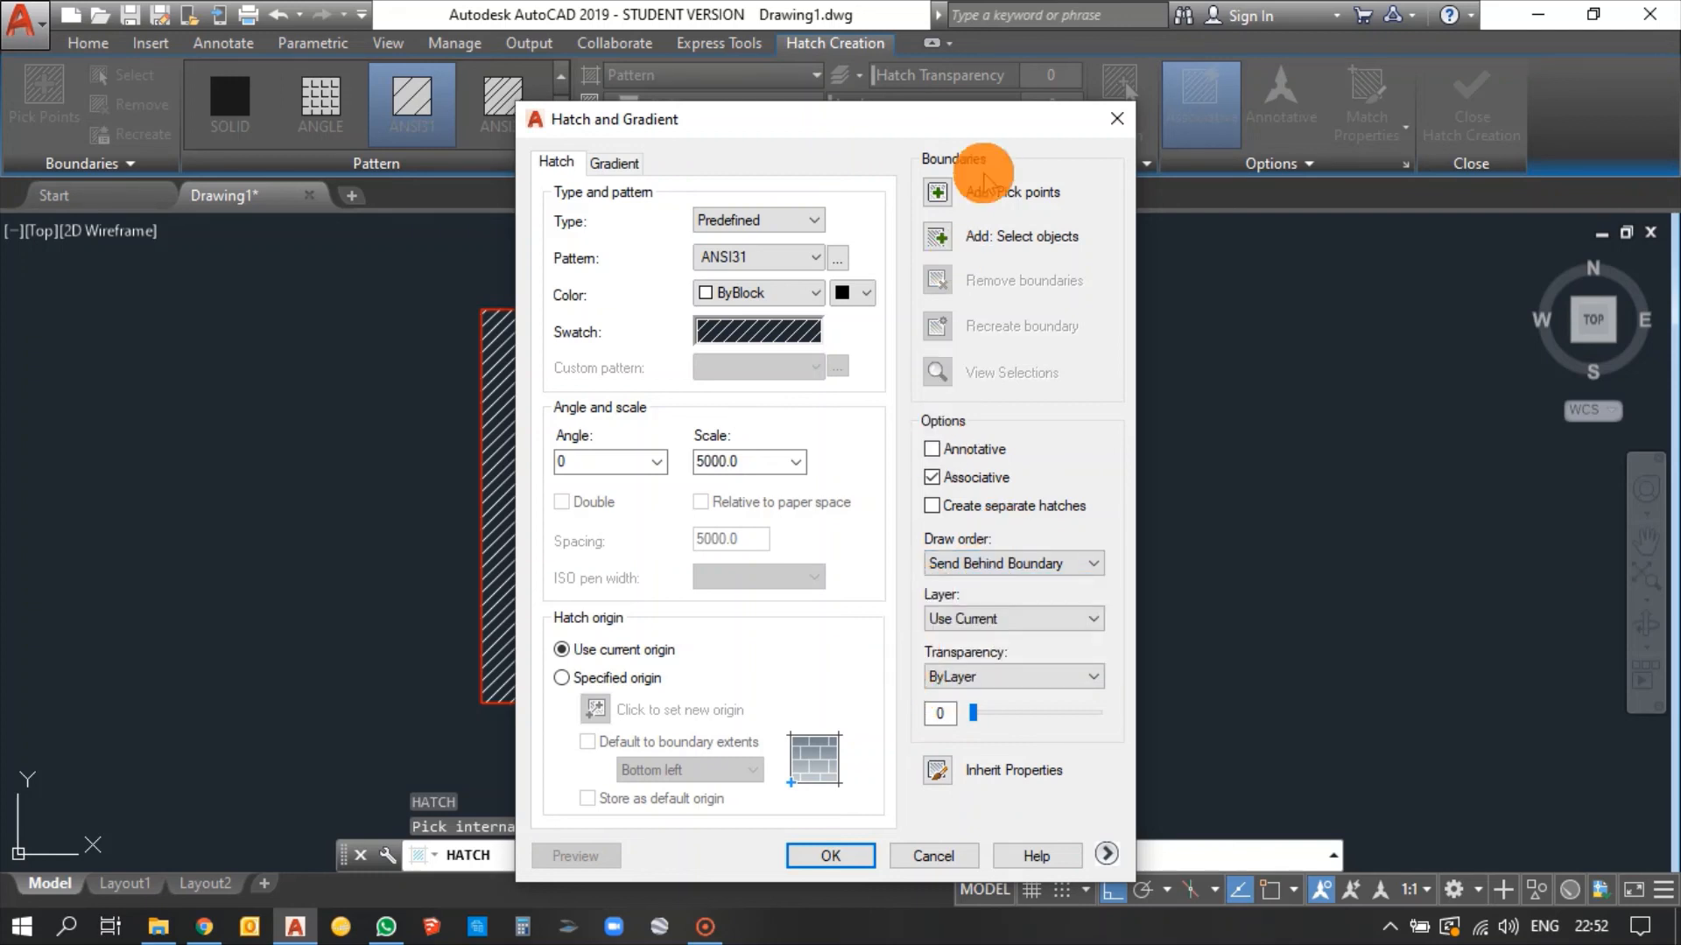